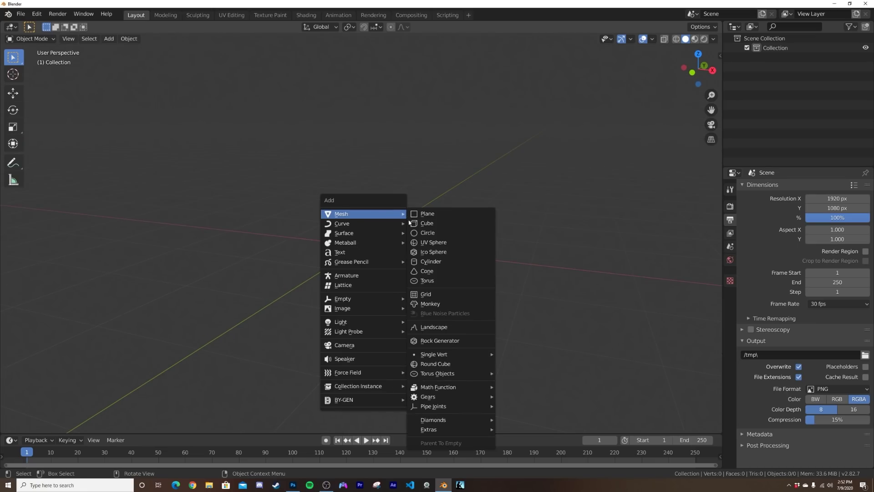
# Add an ico sphere at the world origin and reduce its subdivisions to 1.
pyautogui.click(433, 252)
pyautogui.moveTo(381, 250); pyautogui.dragTo(392, 290, button='middle')
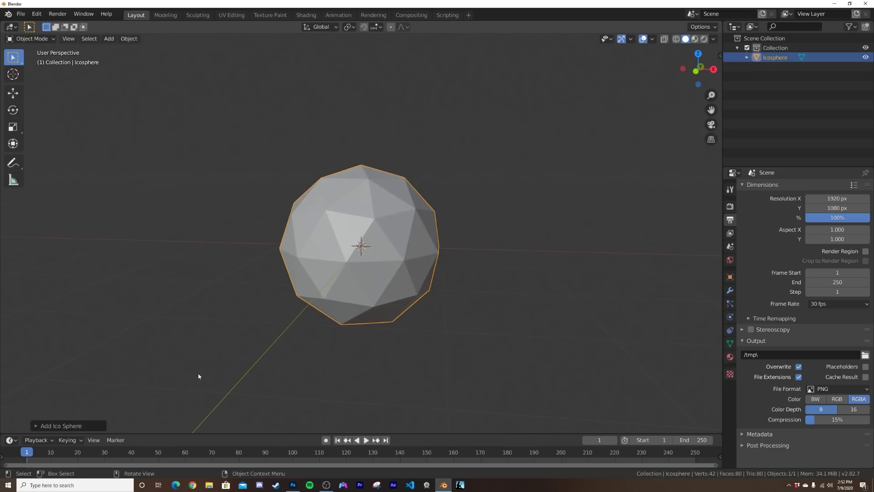
pyautogui.click(76, 425)
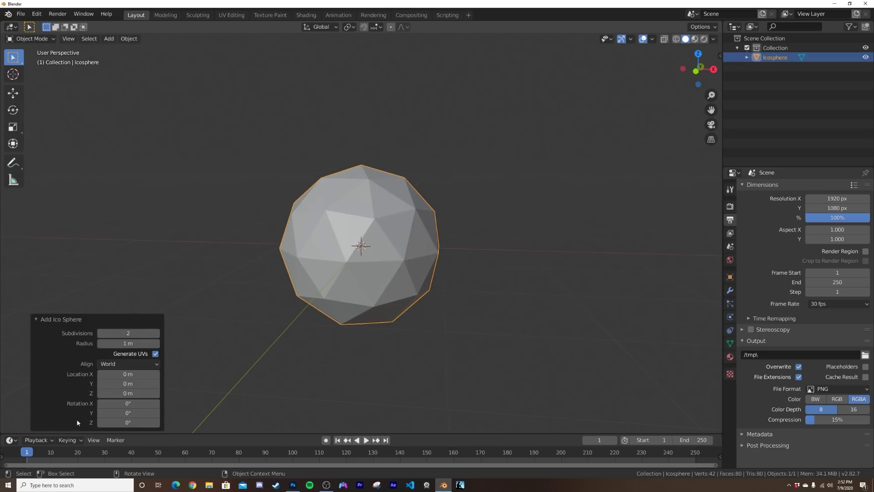
pyautogui.click(99, 333)
pyautogui.click(62, 319)
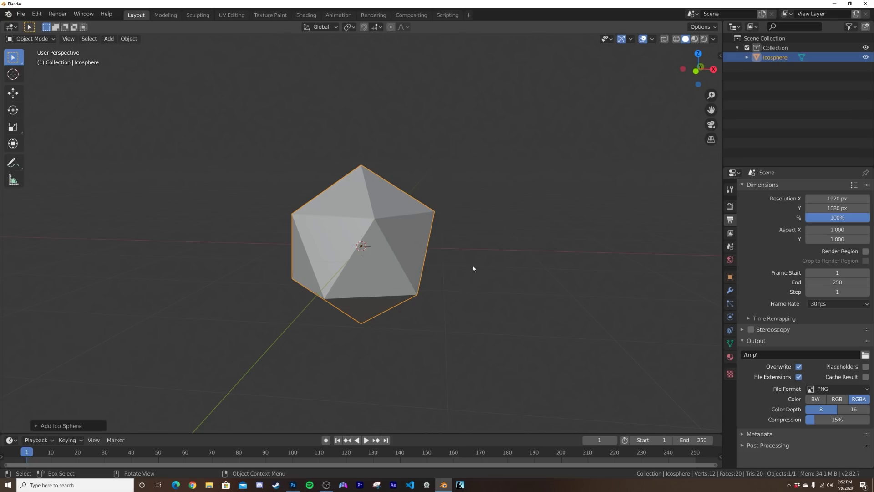
# Add a plane at the origin and scale it up by 10 as the ground.
pyautogui.hotkey('shift', 'a')
pyautogui.moveTo(423, 232)
pyautogui.click(512, 231)
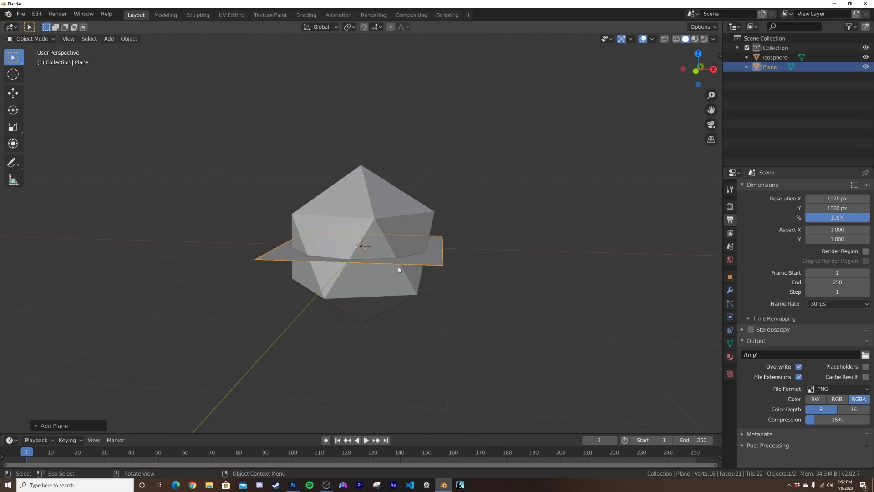
pyautogui.write('s10')
pyautogui.press('Return')
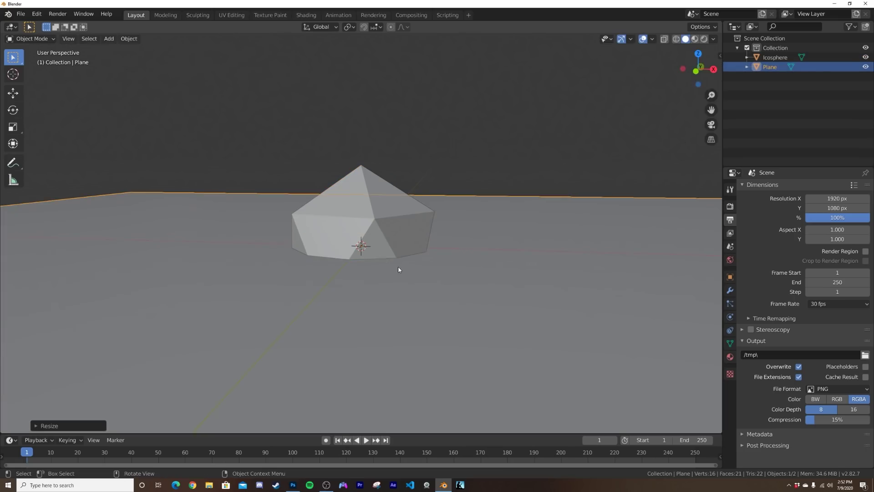
# Raise the icosphere vertically until its lowest vertex rests on the ground plane.
pyautogui.click(357, 191)
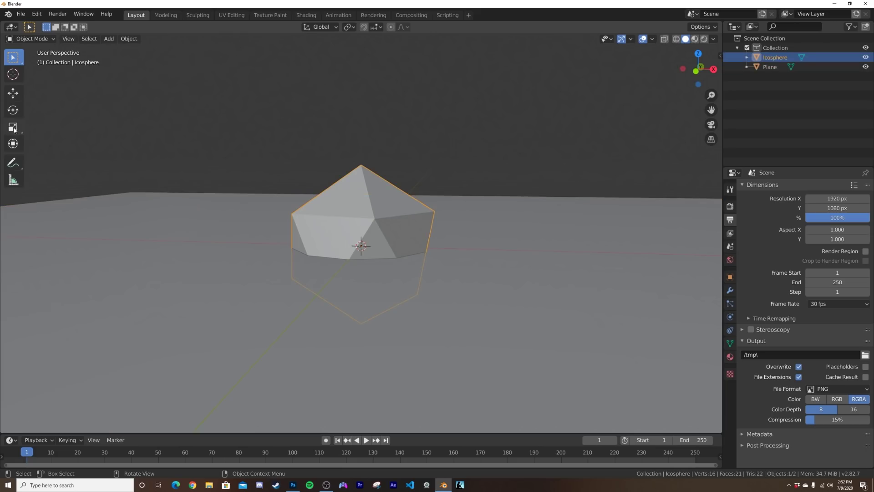
pyautogui.click(13, 94)
pyautogui.moveTo(362, 194); pyautogui.dragTo(367, 153)
# Duplicate the icosphere in place and hide the copy from the viewport.
pyautogui.hotkey('shift', 'd')
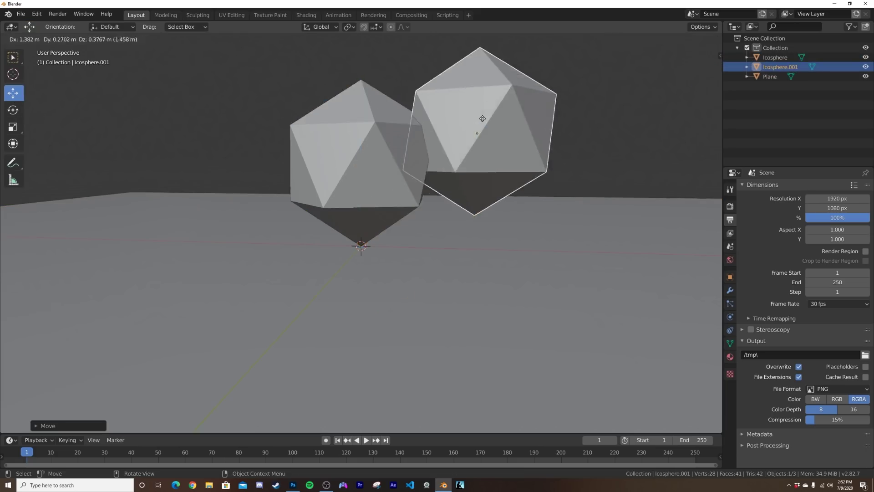
pyautogui.rightClick(483, 118)
pyautogui.press('Delete')
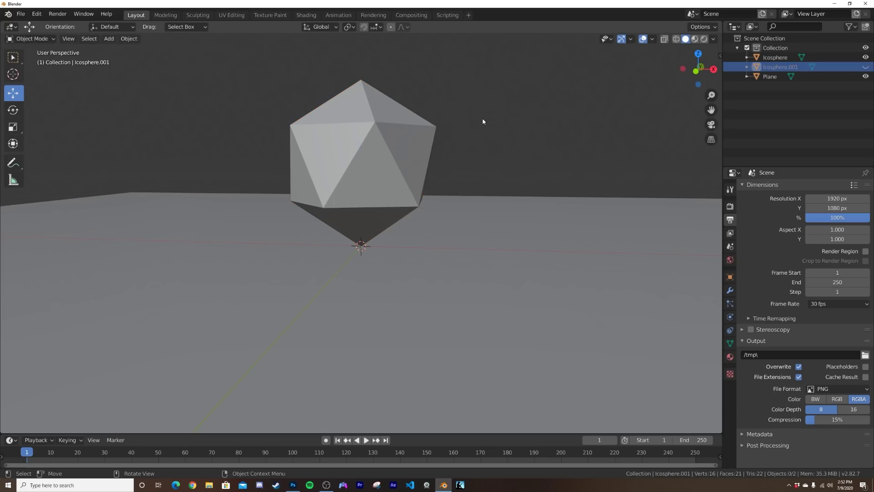
# Add a Wireframe modifier to the original icosphere with a thickness of 0.093 m.
pyautogui.click(391, 155)
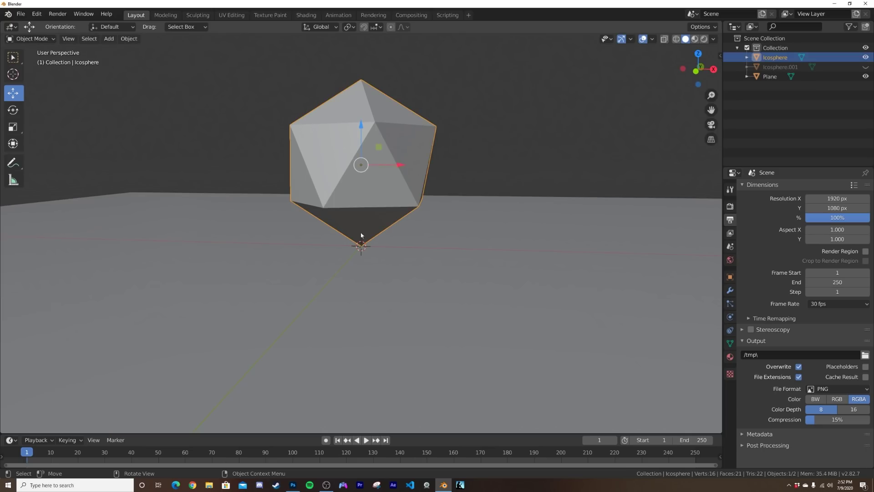
pyautogui.scroll(4, 400, 191)
pyautogui.keyDown('shift'); pyautogui.moveTo(395, 193); pyautogui.dragTo(397, 267, button='middle'); pyautogui.keyUp('shift')
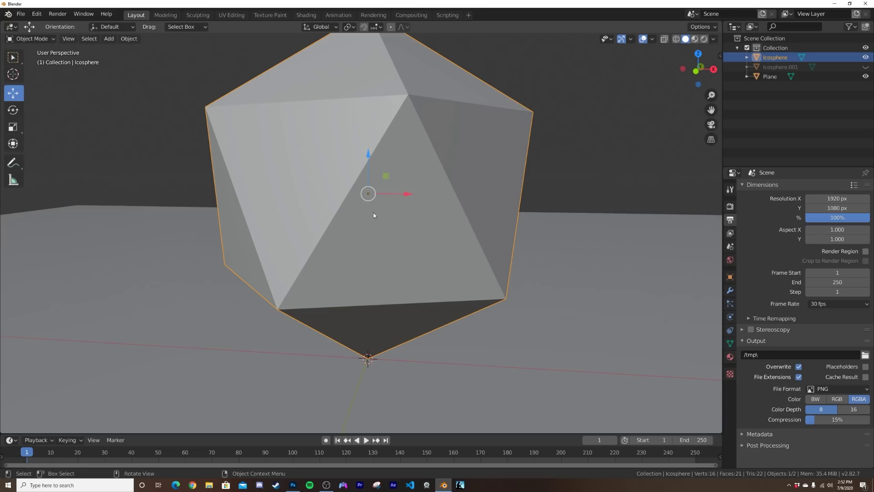
pyautogui.click(729, 290)
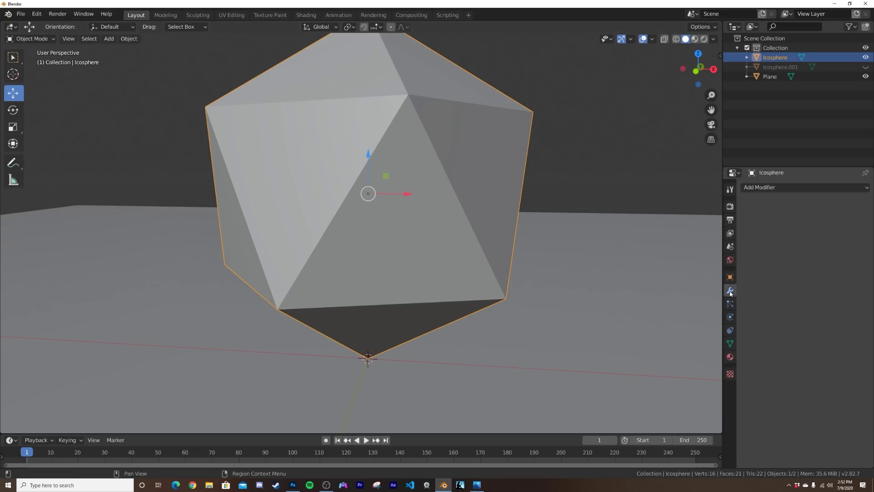
pyautogui.click(804, 187)
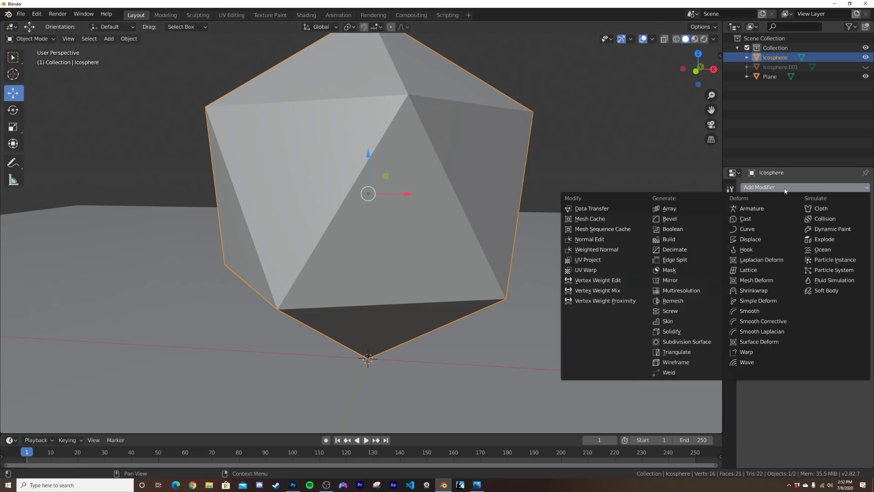
pyautogui.click(687, 363)
pyautogui.moveTo(784, 227); pyautogui.dragTo(805, 228)
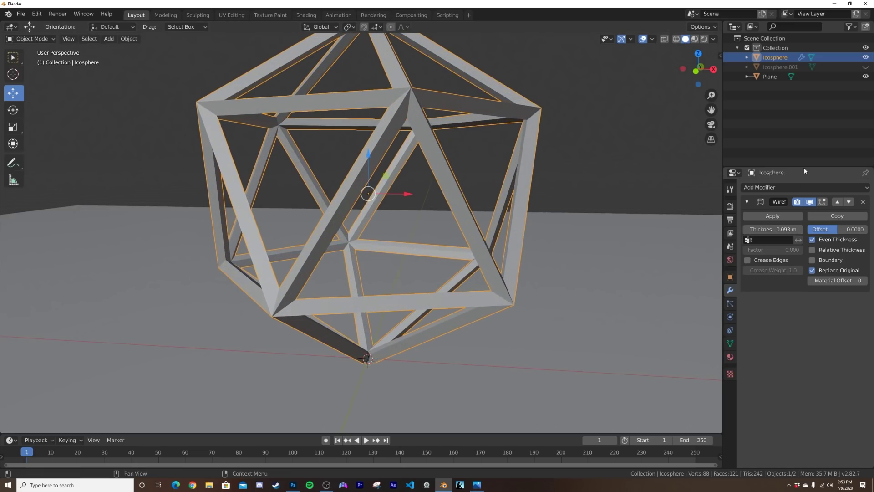
# Add a Bevel modifier and a second Wireframe modifier to the icosphere frame.
pyautogui.click(791, 188)
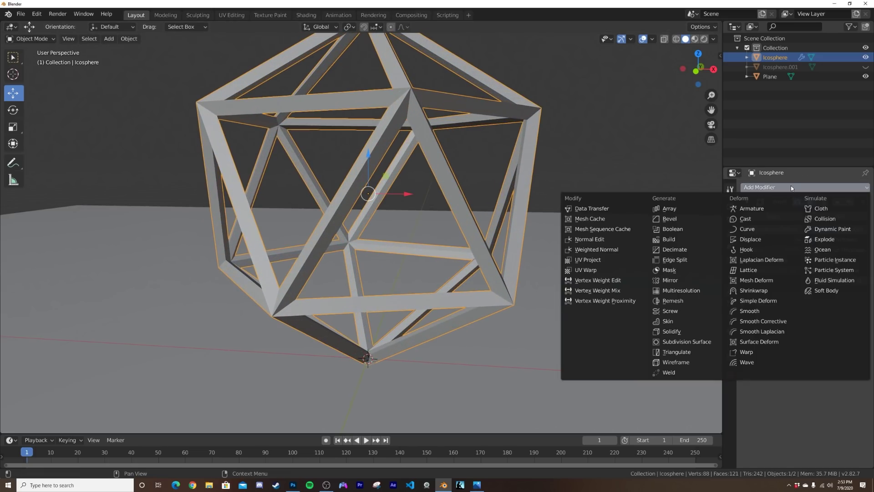
pyautogui.click(688, 219)
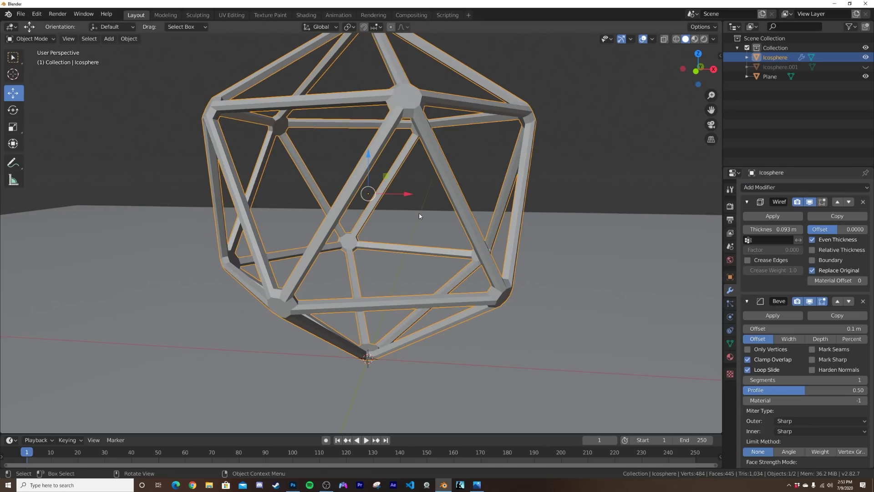
pyautogui.click(792, 188)
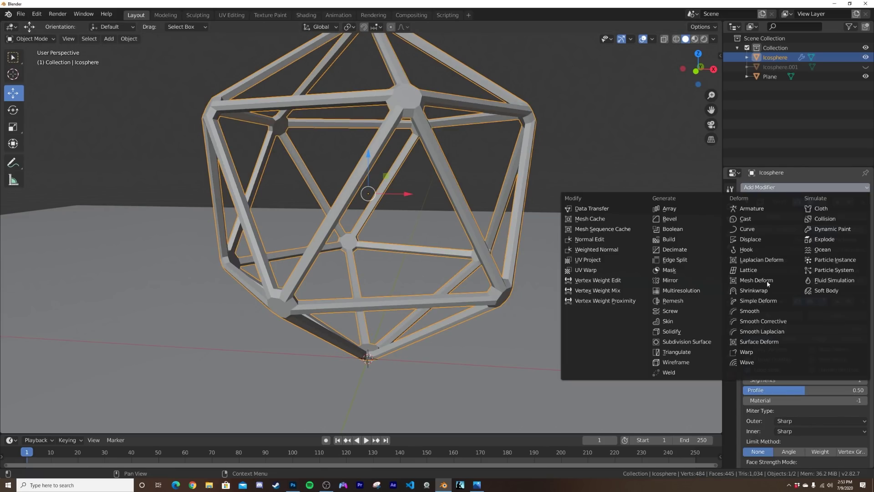
pyautogui.click(676, 362)
pyautogui.moveTo(455, 228); pyautogui.dragTo(391, 86, button='middle')
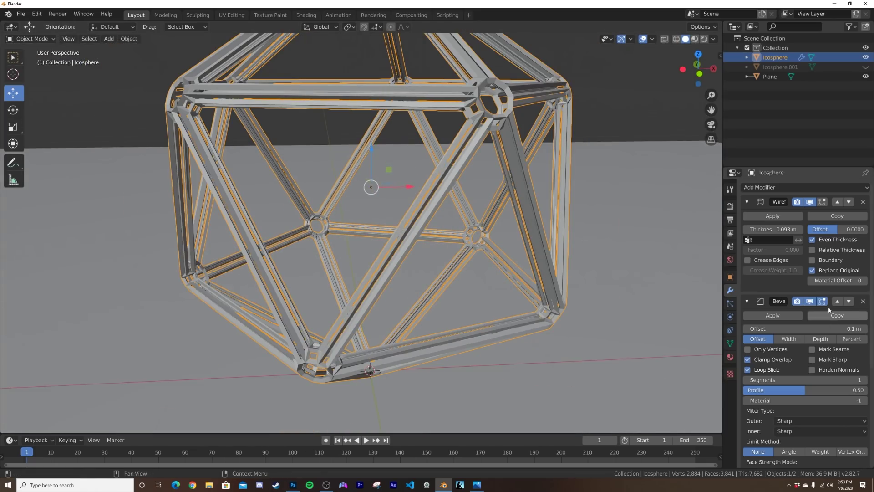
# Set the Bevel modifier's offset on the icosphere frame to 0.033 m.
pyautogui.scroll(-1, 823, 302)
pyautogui.moveTo(826, 315); pyautogui.dragTo(851, 314)
pyautogui.scroll(3, 450, 152)
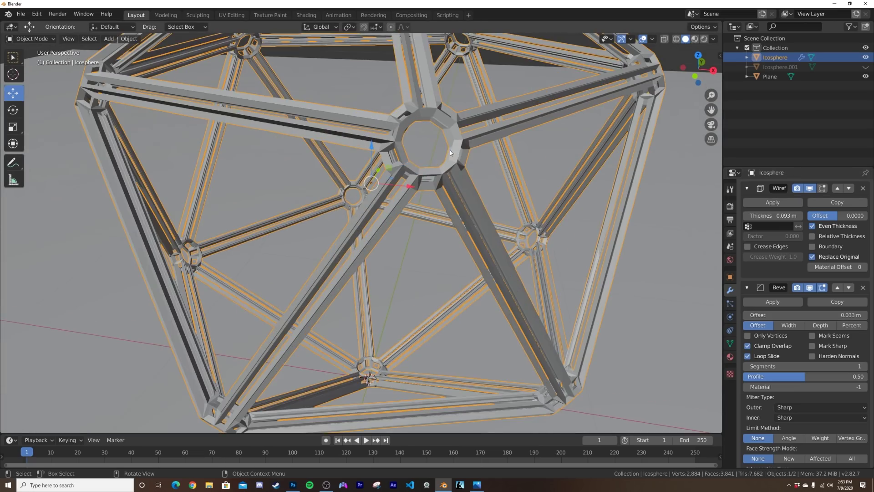
pyautogui.moveTo(399, 155); pyautogui.dragTo(396, 133, button='middle')
pyautogui.scroll(1, 828, 295)
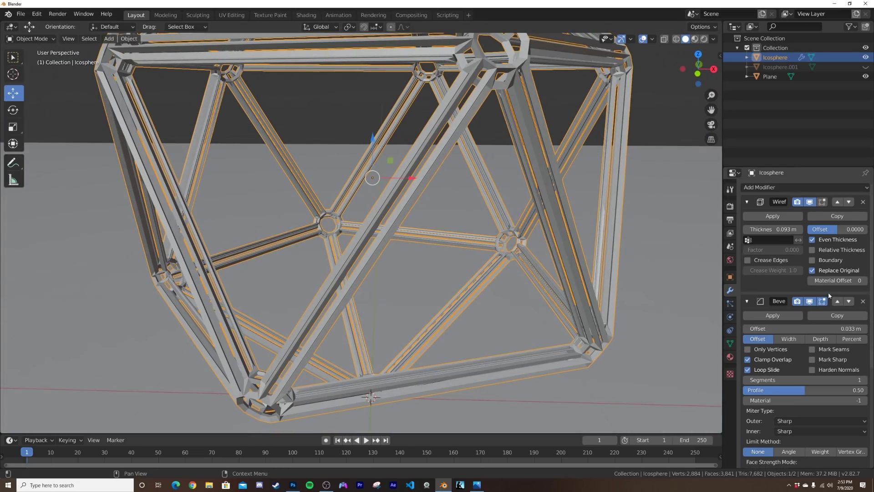
# Add a Subdivision Surface modifier to the frame and set its viewport subdivisions to 2.
pyautogui.click(781, 187)
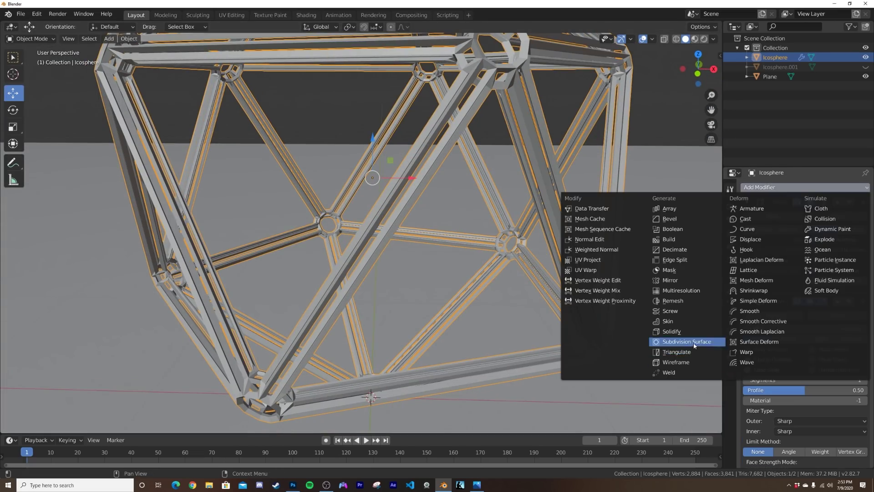
pyautogui.click(675, 362)
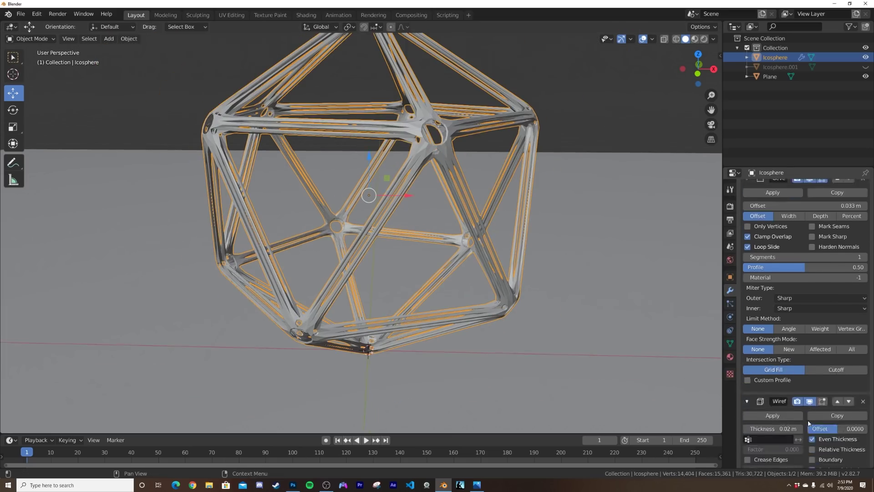
pyautogui.scroll(-3, 796, 437)
pyautogui.click(798, 443)
# Apply smooth shading to the icosphere frame and check its beams and joints up close.
pyautogui.rightClick(459, 132)
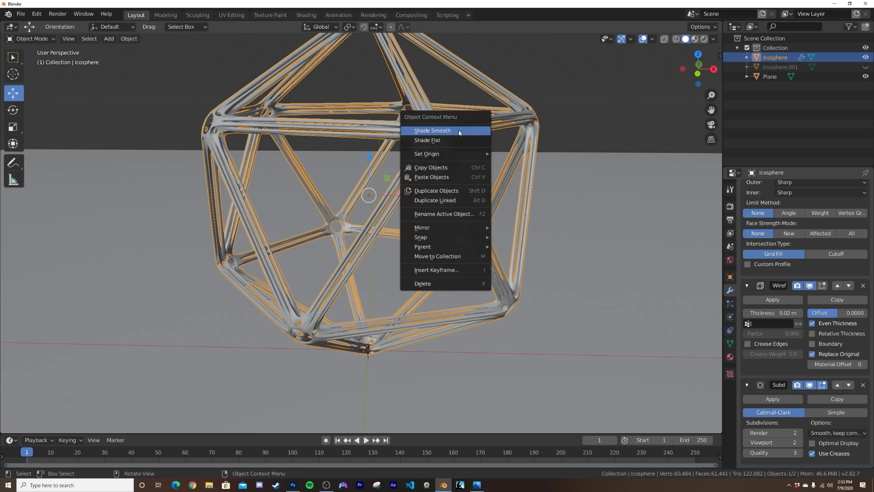
pyautogui.click(459, 132)
pyautogui.moveTo(436, 181); pyautogui.dragTo(461, 210, button='middle')
pyautogui.scroll(5, 420, 238)
pyautogui.scroll(-3, 455, 204)
# Set the second Wireframe modifier's thickness to 0.03 m and check the frame all around.
pyautogui.moveTo(774, 313)
pyautogui.mouseDown()
pyautogui.moveTo(800, 313)
pyautogui.moveTo(784, 313)
pyautogui.mouseUp()
pyautogui.moveTo(200, 234); pyautogui.dragTo(368, 222, button='middle')
pyautogui.scroll(2, 325, 211)
pyautogui.scroll(-2, 519, 229)
pyautogui.moveTo(519, 229); pyautogui.dragTo(534, 212, button='middle')
pyautogui.scroll(-3, 517, 236)
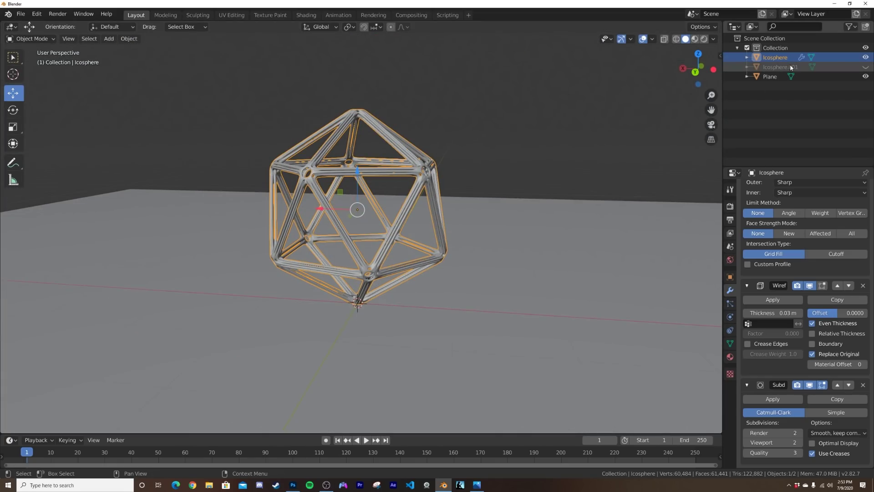
# Unhide the duplicated solid icosphere and select it together with the wireframe icosphere.
pyautogui.click(864, 68)
pyautogui.click(794, 67)
pyautogui.moveTo(425, 219); pyautogui.dragTo(416, 200, button='middle')
pyautogui.keyDown('shift'); pyautogui.click(381, 161); pyautogui.keyUp('shift')
pyautogui.keyDown('shift'); pyautogui.click(377, 178); pyautogui.keyUp('shift')
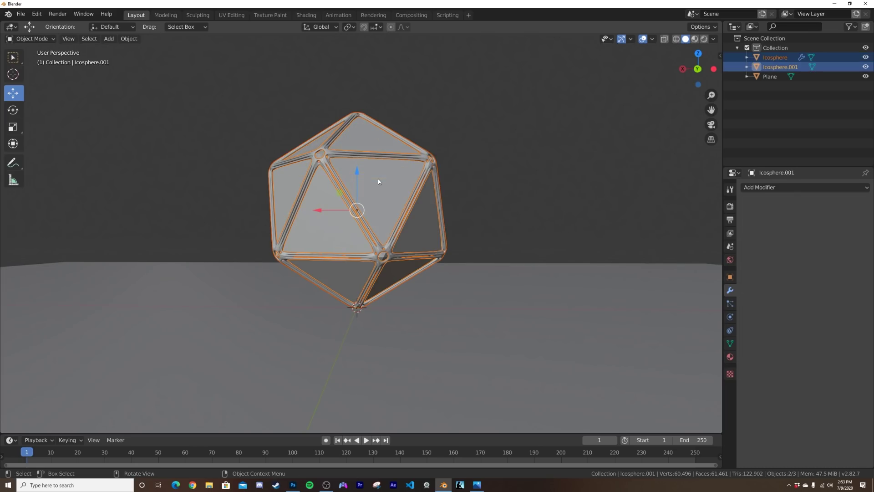
# Rotate both icospheres together from the front view with a trackball rotation so a flat face points down.
pyautogui.press('`')
pyautogui.click(321, 144)
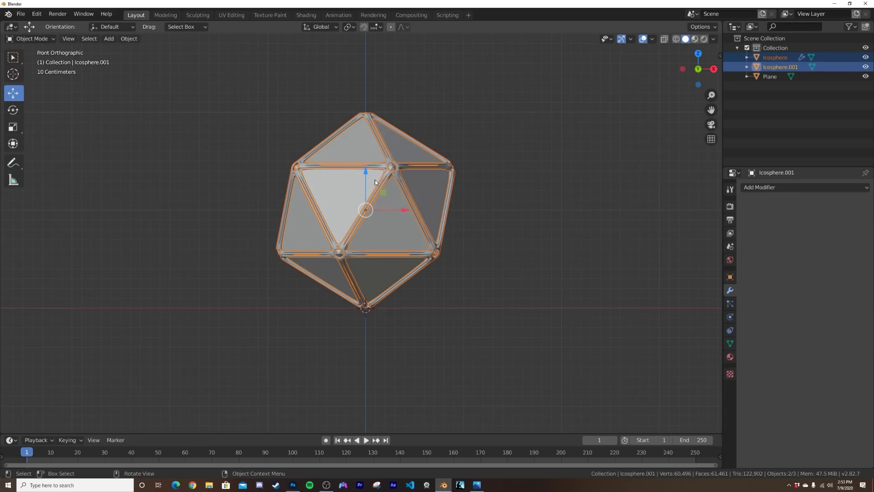
pyautogui.press('r')
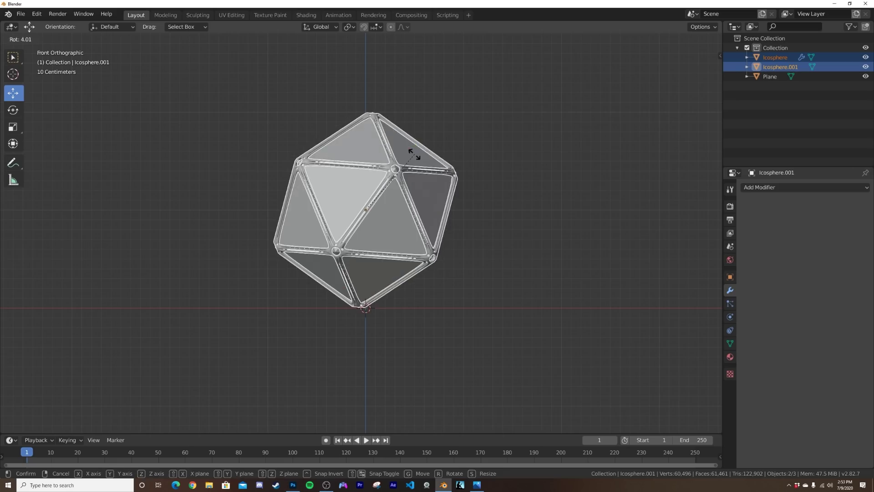
pyautogui.press('Escape')
pyautogui.press('r')
pyautogui.press('r')
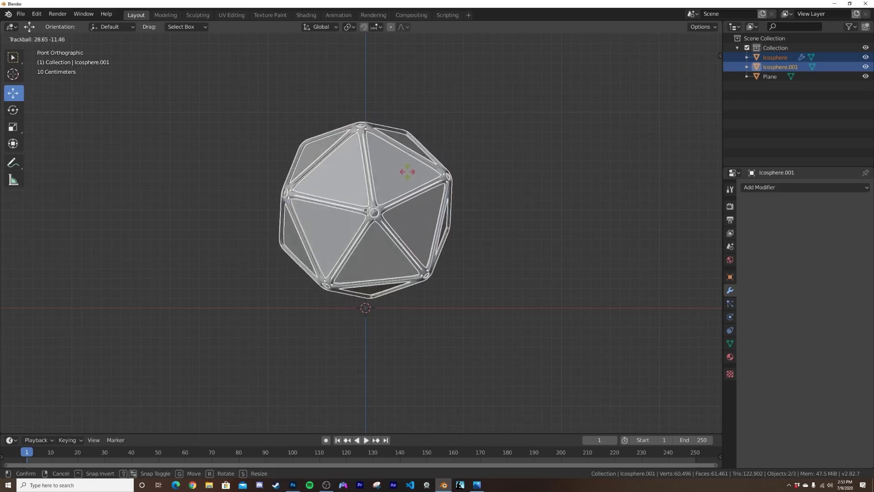
pyautogui.click(404, 181)
pyautogui.press('r')
pyautogui.click(432, 164)
pyautogui.moveTo(433, 164); pyautogui.dragTo(409, 185, button='middle')
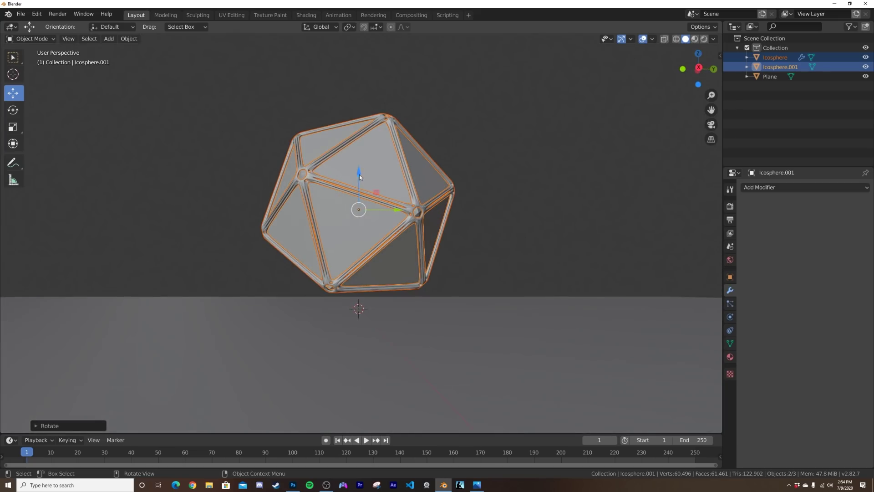
# Lower both icospheres vertically until they sit on the ground plane, checking the contact in front view.
pyautogui.moveTo(360, 177); pyautogui.dragTo(360, 197)
pyautogui.moveTo(337, 199); pyautogui.dragTo(458, 218, button='middle')
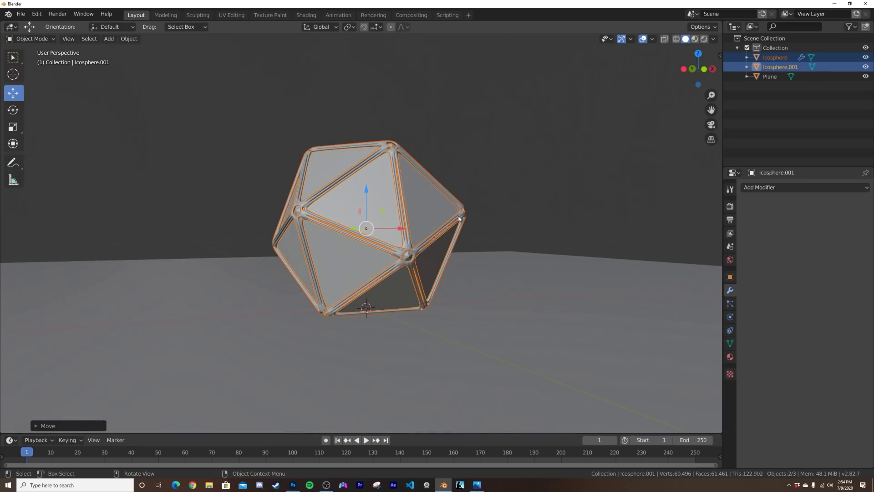
pyautogui.press('`')
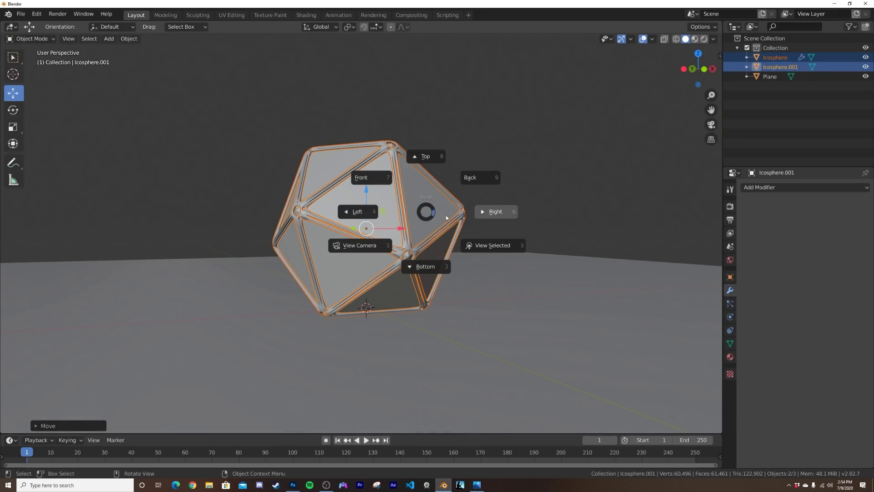
pyautogui.click(389, 185)
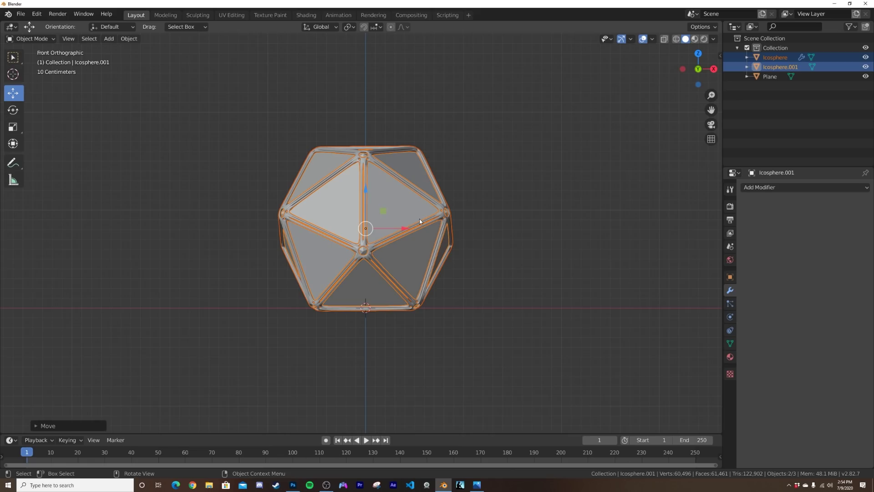
pyautogui.moveTo(419, 222); pyautogui.dragTo(397, 250, button='middle')
# Scale the solid icosphere down slightly so it fits inside the wireframe frame.
pyautogui.click(398, 250)
pyautogui.scroll(2, 412, 243)
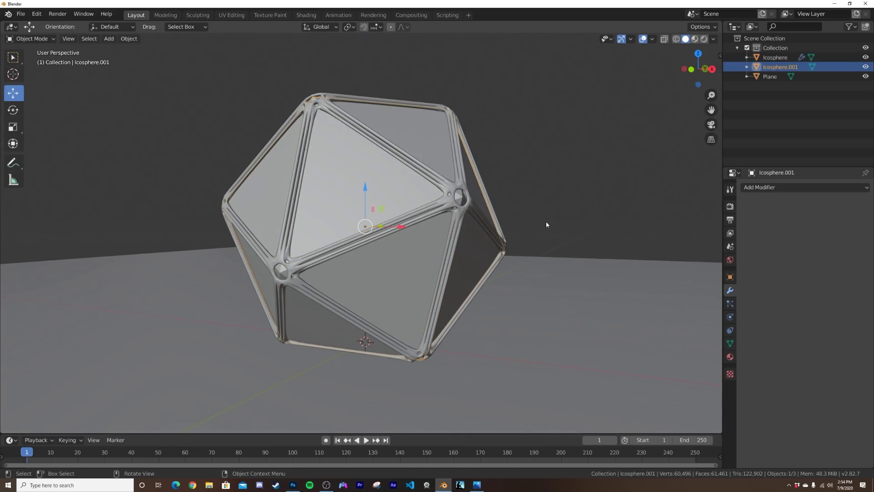
pyautogui.press('s')
pyautogui.click(530, 225)
pyautogui.click(569, 163)
pyautogui.moveTo(387, 196)
pyautogui.mouseDown(button='middle')
pyautogui.moveTo(383, 233)
pyautogui.moveTo(429, 223)
pyautogui.moveTo(403, 187)
pyautogui.moveTo(393, 193)
pyautogui.mouseUp(button='middle')
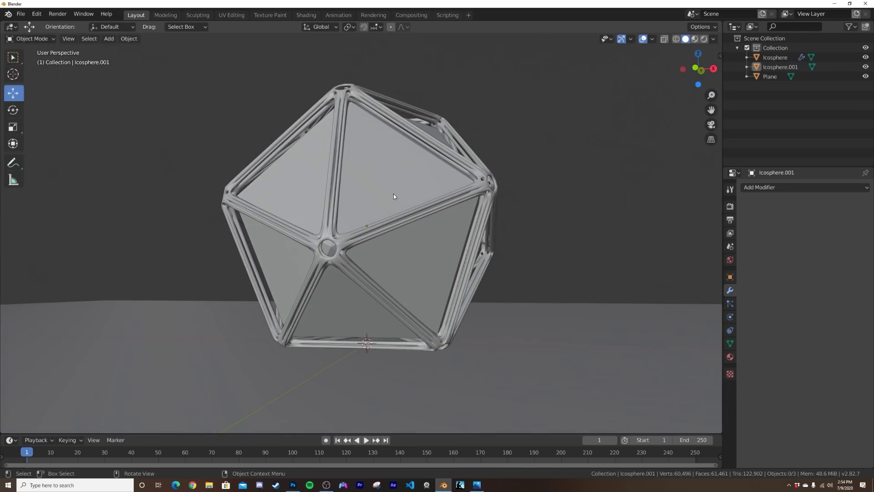
pyautogui.scroll(2, 393, 193)
# Duplicate the solid icosphere in place and scale the copy down to about 0.16 at its centre.
pyautogui.click(387, 115)
pyautogui.moveTo(387, 116); pyautogui.dragTo(344, 135, button='middle')
pyautogui.scroll(-4, 412, 215)
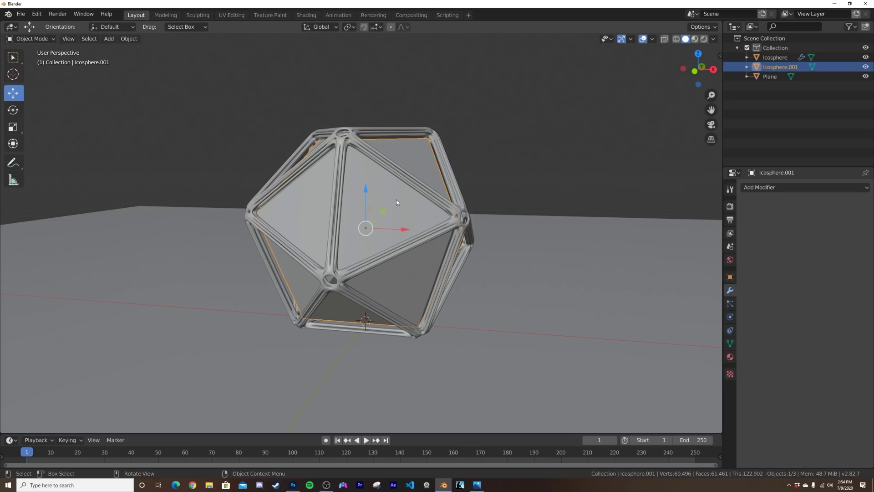
pyautogui.hotkey('shift', 'd')
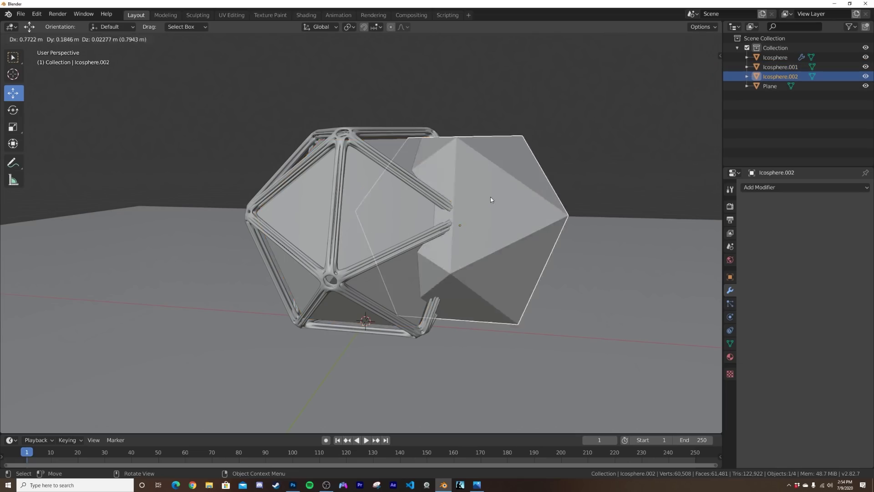
pyautogui.press('s')
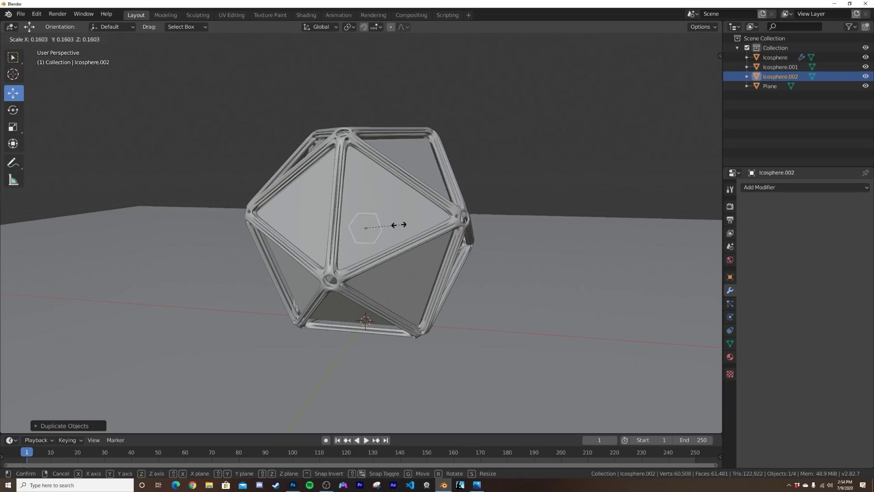
pyautogui.click(400, 225)
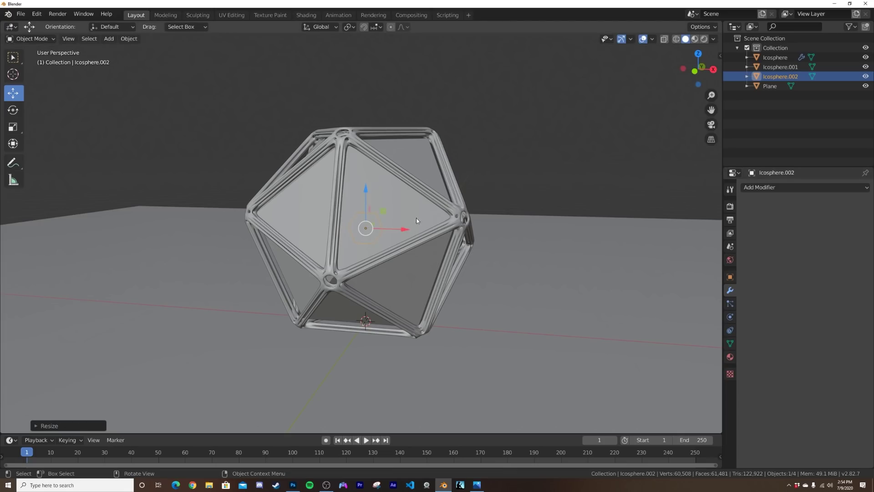
# Switch to the Shading workspace and hide the ground plane and the wireframe icosphere.
pyautogui.click(306, 15)
pyautogui.click(419, 161)
pyautogui.moveTo(419, 159); pyautogui.dragTo(445, 167, button='middle')
pyautogui.scroll(4, 446, 168)
pyautogui.click(586, 133)
pyautogui.press('Delete')
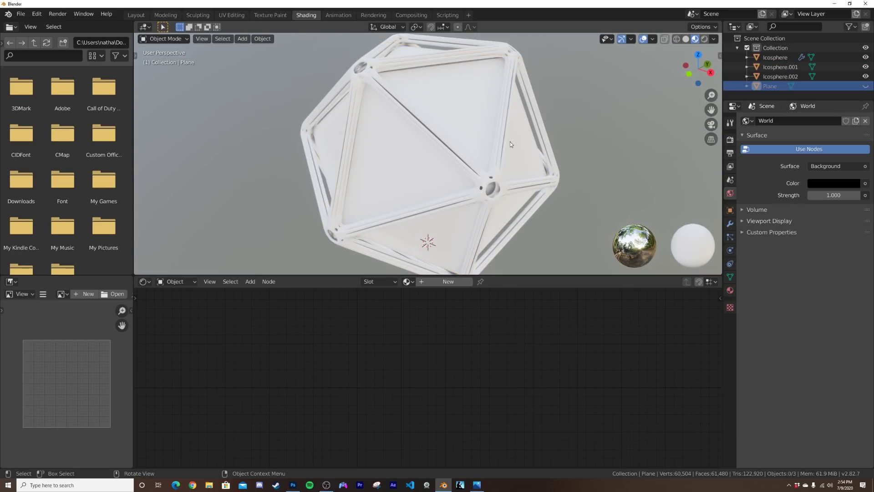
pyautogui.moveTo(468, 116); pyautogui.dragTo(488, 114, button='middle')
pyautogui.click(482, 120)
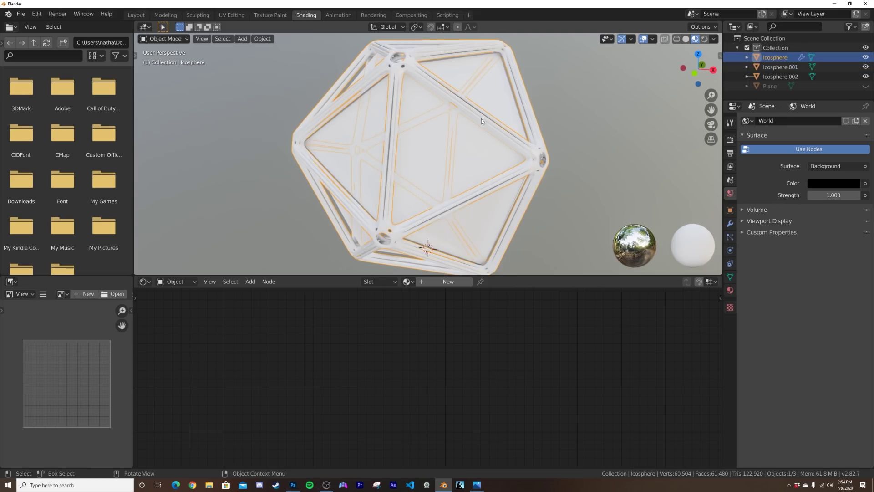
pyautogui.press('h')
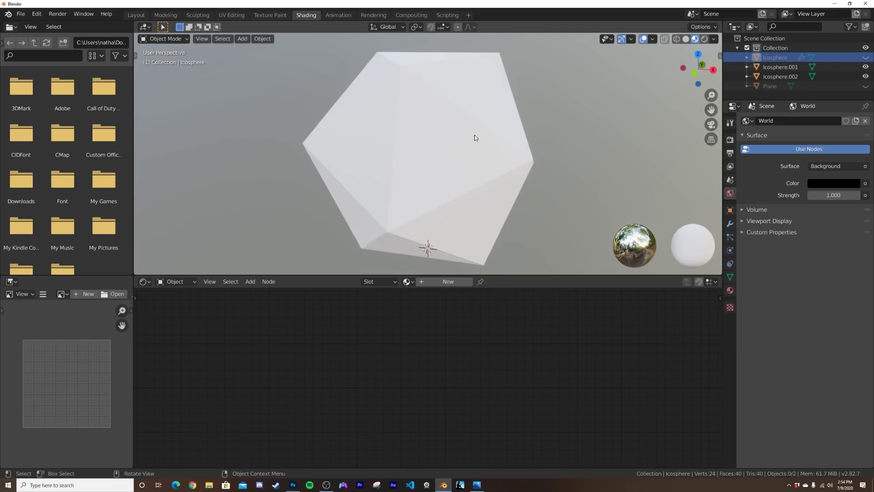
# Give the larger solid icosphere a new material with Transmission 1.000 and Roughness 0.390.
pyautogui.click(475, 136)
pyautogui.click(438, 284)
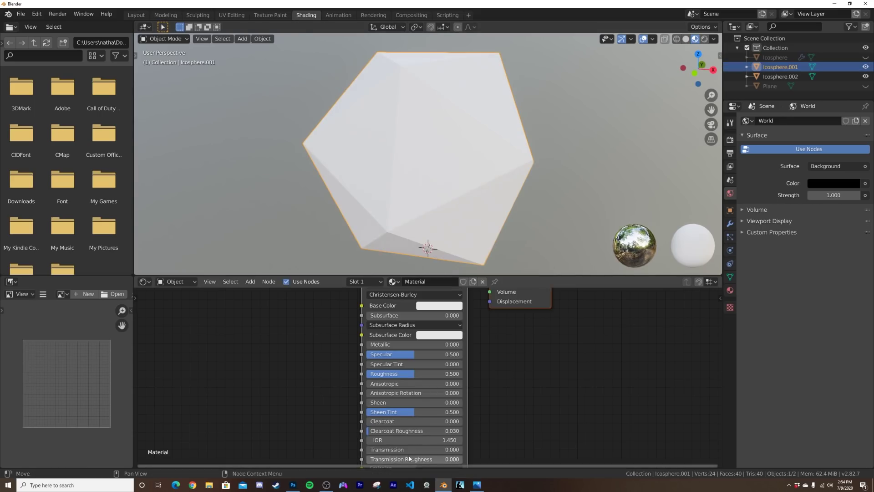
pyautogui.moveTo(395, 451); pyautogui.dragTo(462, 451)
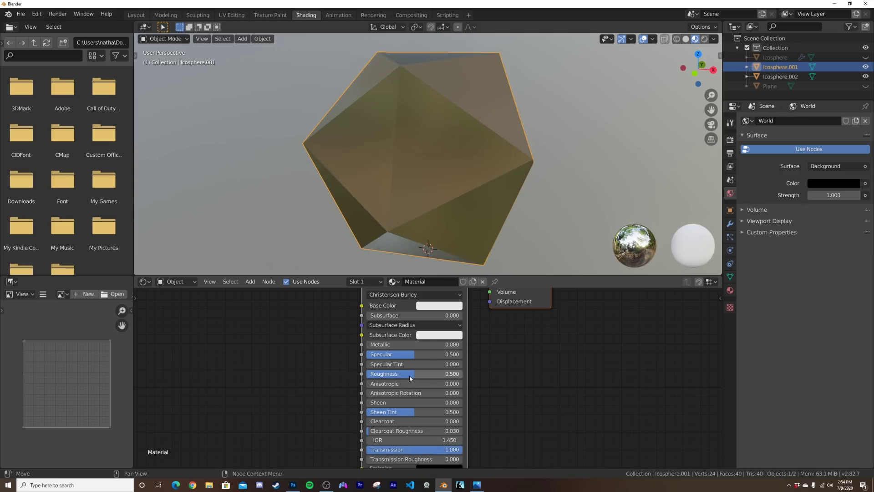
pyautogui.moveTo(413, 373)
pyautogui.mouseDown()
pyautogui.moveTo(396, 373)
pyautogui.moveTo(403, 374)
pyautogui.mouseUp()
# Add a ColorRamp node and connect its Color output to the shader's Roughness.
pyautogui.moveTo(339, 378); pyautogui.dragTo(411, 361, button='middle')
pyautogui.hotkey('shift', 'a')
pyautogui.click(356, 324)
pyautogui.write('colo')
pyautogui.click(383, 349)
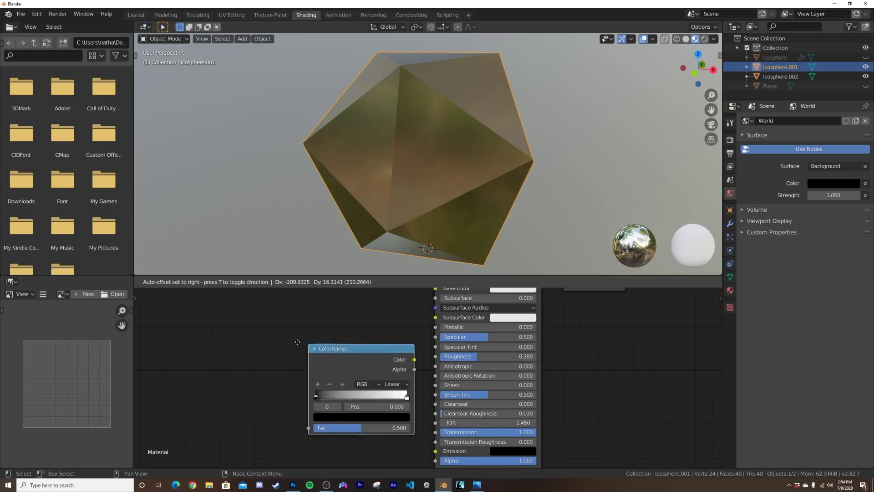
pyautogui.click(286, 343)
pyautogui.moveTo(403, 357); pyautogui.dragTo(436, 356)
# Feed a Noise Texture's Fac into the ColorRamp and map the texture with Mapping and Texture Coordinate nodes using Object coordinates.
pyautogui.moveTo(332, 381); pyautogui.dragTo(432, 377, button='middle')
pyautogui.hotkey('shift', 'a')
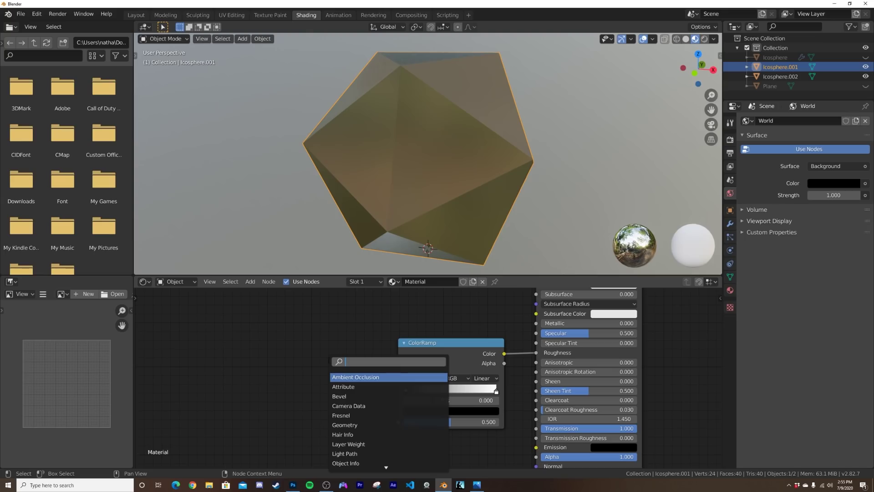
pyautogui.write('NOI')
pyautogui.click(349, 377)
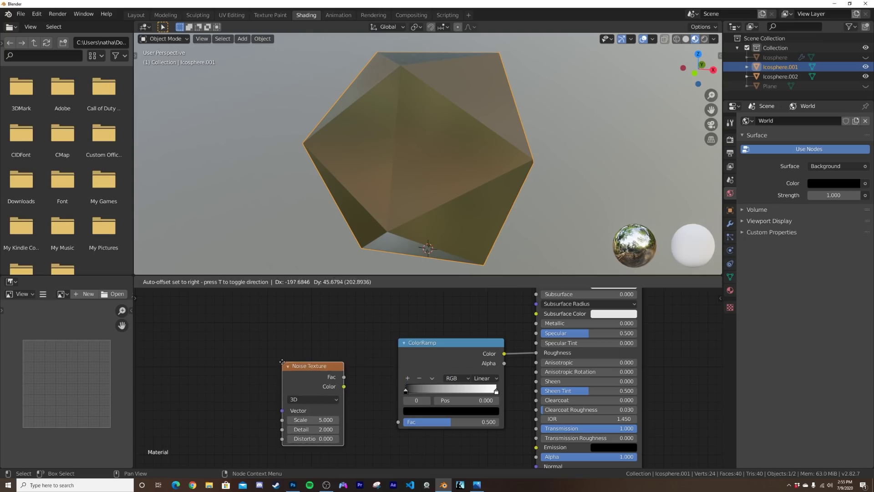
pyautogui.moveTo(342, 377); pyautogui.dragTo(399, 422)
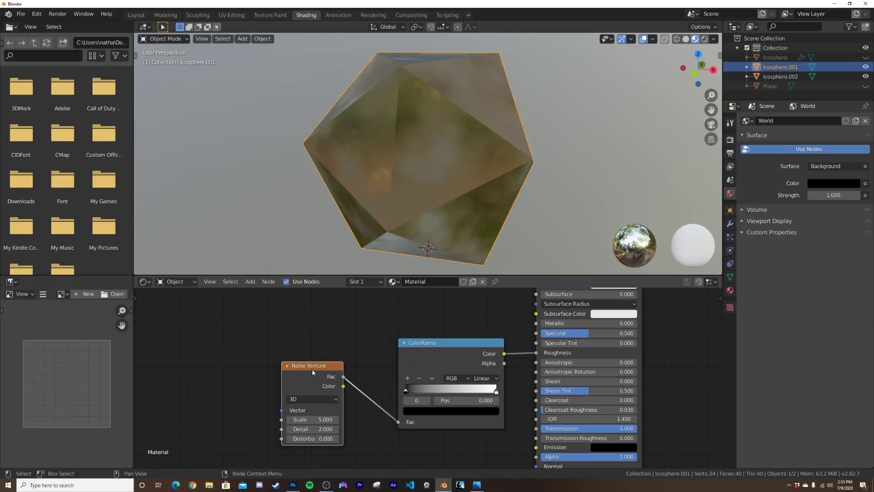
pyautogui.hotkey('ctrl', 't')
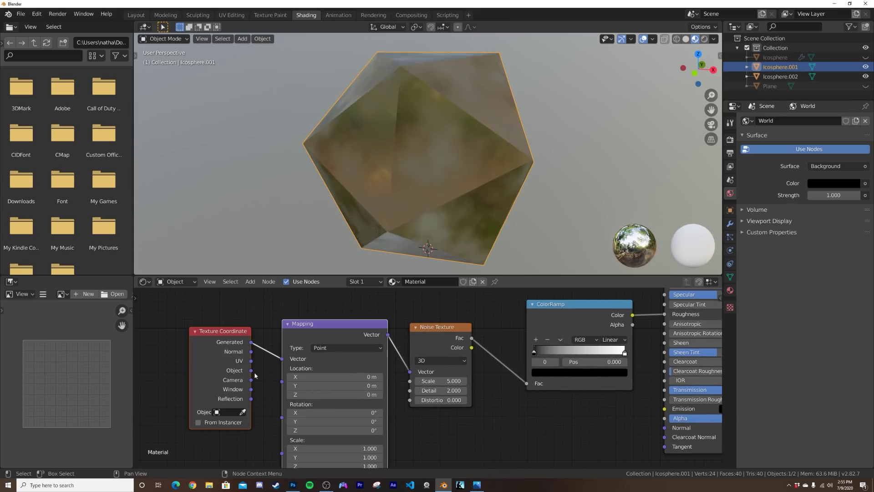
pyautogui.moveTo(251, 370); pyautogui.dragTo(282, 358)
# Set the Noise Texture's Detail to 0 and narrow the ColorRamp gradient, with the black stop at 0.318.
pyautogui.moveTo(377, 370); pyautogui.dragTo(274, 354, button='middle')
pyautogui.scroll(5, 355, 373)
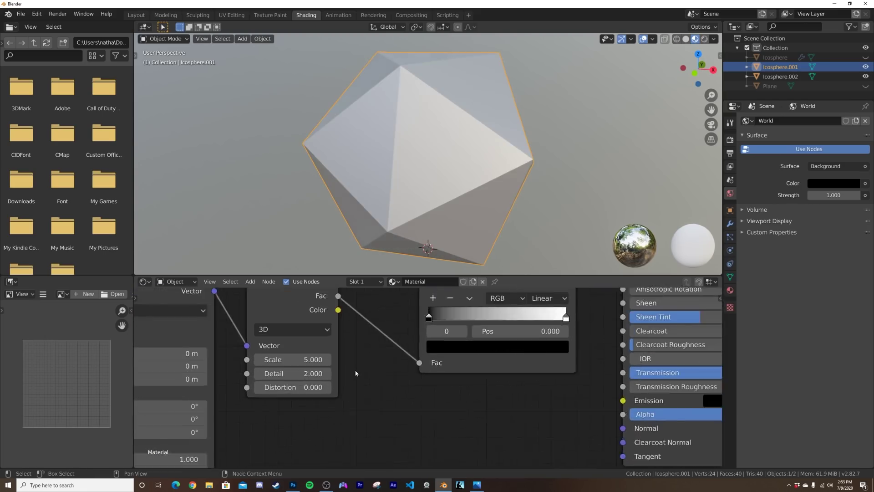
pyautogui.scroll(1, 355, 373)
pyautogui.moveTo(303, 372); pyautogui.dragTo(248, 373)
pyautogui.moveTo(434, 311); pyautogui.dragTo(472, 312)
pyautogui.scroll(4, 468, 166)
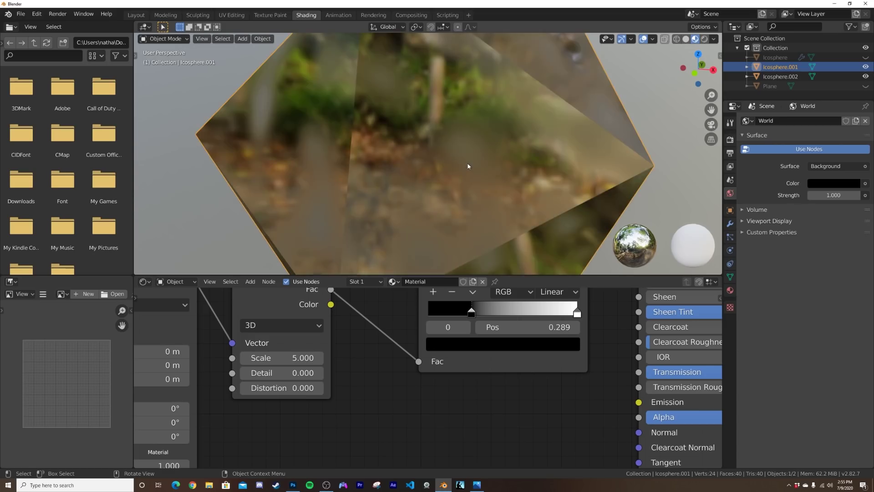
pyautogui.moveTo(576, 313); pyautogui.dragTo(476, 315)
# Preview the material in rendered shading with Cycles as the render engine and Scene World lighting turned off.
pyautogui.press('z')
pyautogui.click(478, 127)
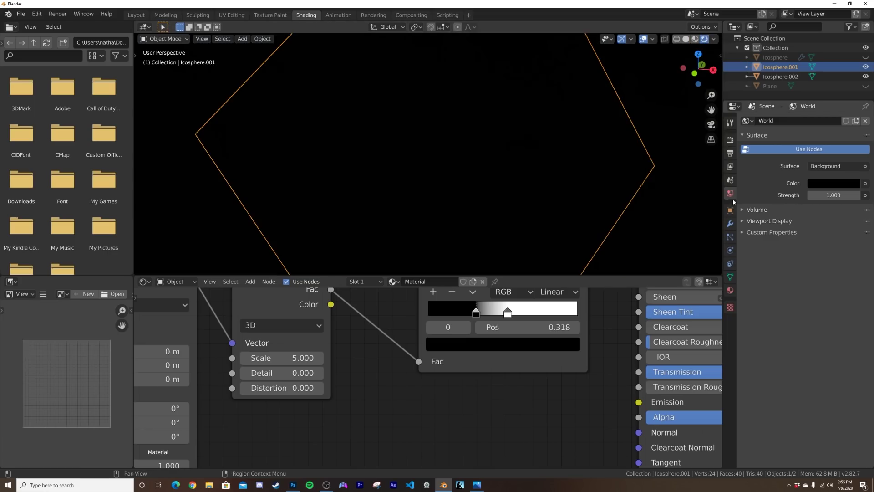
pyautogui.click(729, 139)
pyautogui.click(836, 121)
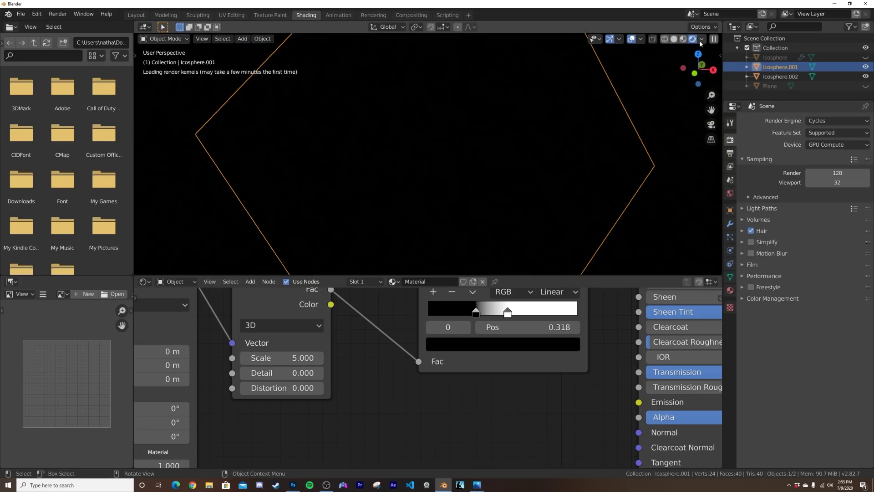
pyautogui.click(702, 39)
pyautogui.click(648, 95)
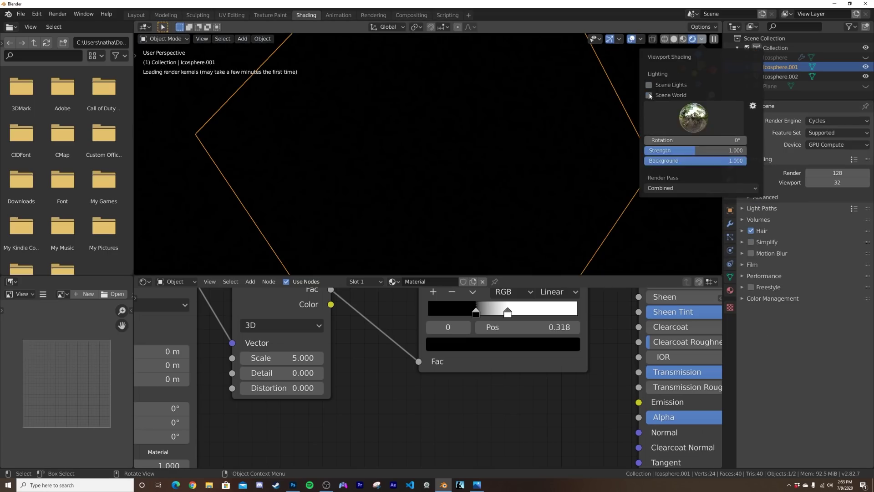
pyautogui.moveTo(446, 185); pyautogui.dragTo(372, 109, button='middle')
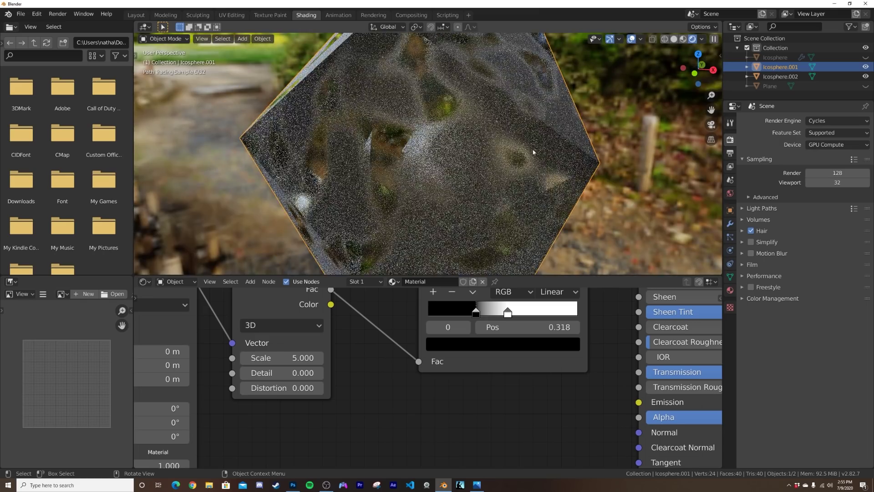
# Move the ColorRamp's black stop to 0.403, closer to the white stop, and check the glass in rendered shading before returning to Material Preview.
pyautogui.press('z')
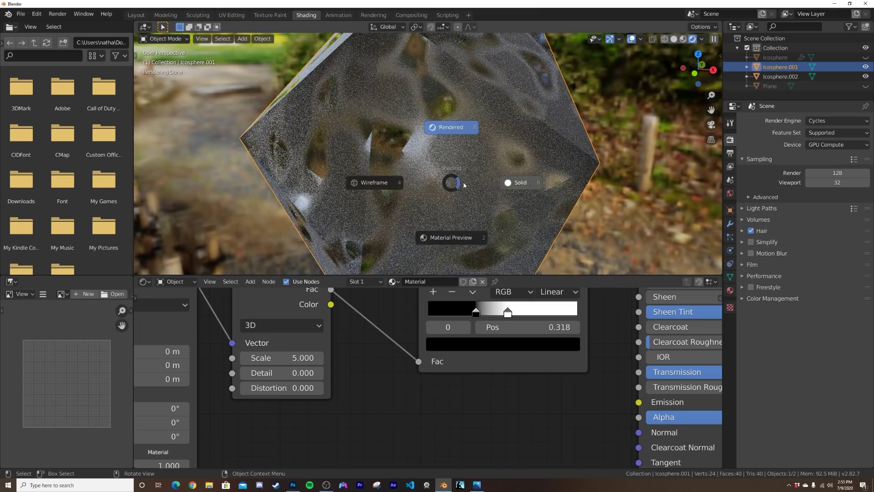
pyautogui.click(382, 198)
pyautogui.press('z')
pyautogui.click(458, 259)
pyautogui.moveTo(507, 312); pyautogui.dragTo(489, 313)
pyautogui.press('z')
pyautogui.click(485, 146)
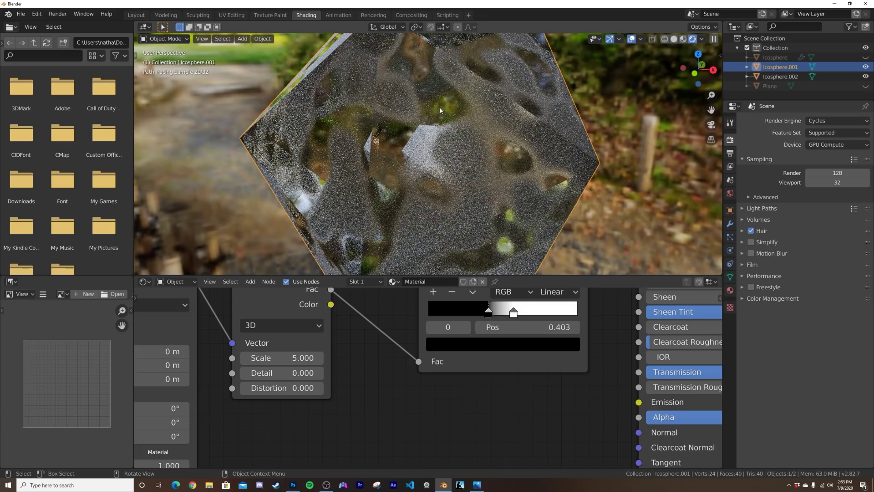
pyautogui.press('z')
pyautogui.click(519, 156)
pyautogui.press('z')
pyautogui.click(471, 223)
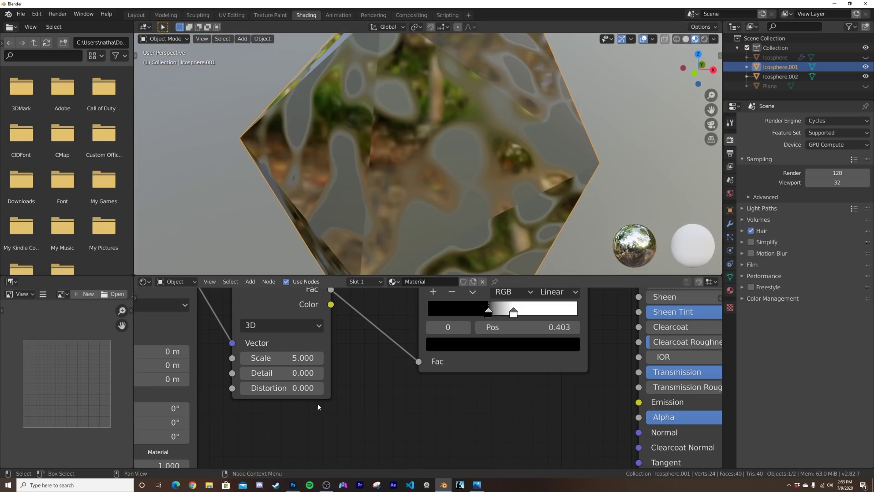
# Add a Musgrave Texture driven by the Mapping vector and connect its Fac to the ColorRamp.
pyautogui.scroll(-3, 318, 404)
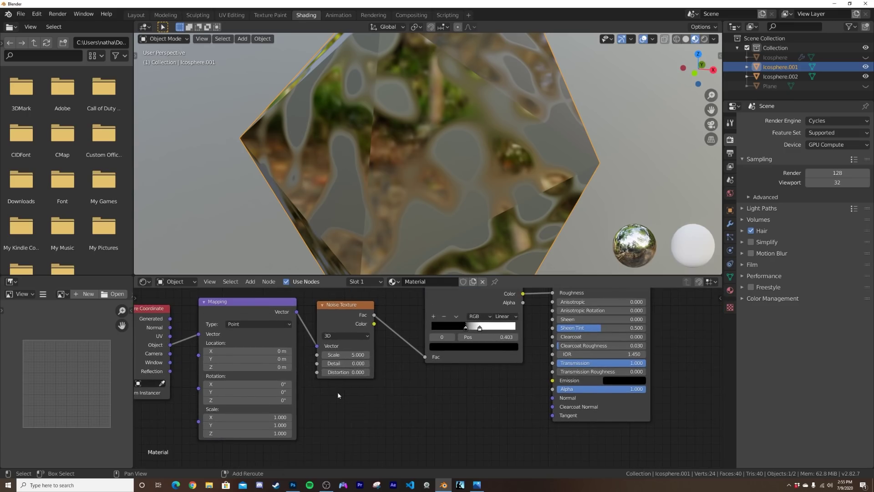
pyautogui.hotkey('shift', 'a')
pyautogui.click(308, 370)
pyautogui.write('MU')
pyautogui.click(336, 380)
pyautogui.moveTo(295, 311); pyautogui.dragTo(334, 434)
pyautogui.moveTo(357, 395); pyautogui.dragTo(425, 357)
pyautogui.moveTo(391, 402); pyautogui.dragTo(408, 363, button='middle')
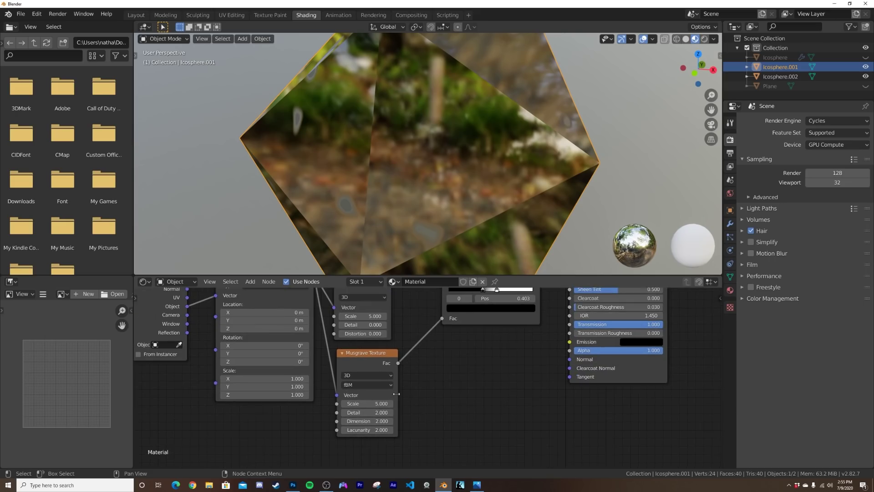
# Set the Musgrave Texture's Detail to 16 and Dimension to 0, and inspect the surface up close.
pyautogui.moveTo(367, 421); pyautogui.dragTo(393, 412)
pyautogui.scroll(4, 454, 168)
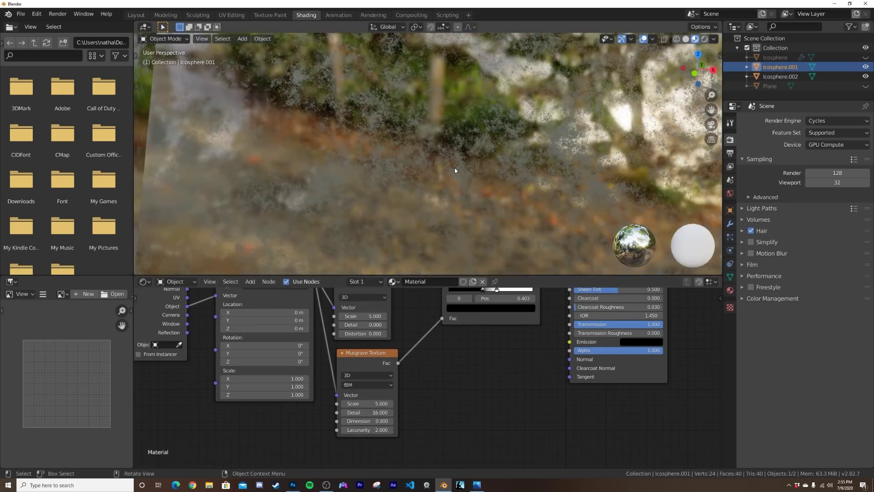
pyautogui.moveTo(455, 170); pyautogui.dragTo(454, 164, button='middle')
pyautogui.scroll(-3, 454, 165)
# Combine both textures before the ColorRamp with a MixRGB node, using the Noise Texture as Color1 and the Musgrave Texture as Color2.
pyautogui.moveTo(415, 314); pyautogui.dragTo(406, 357, button='middle')
pyautogui.scroll(-1, 405, 357)
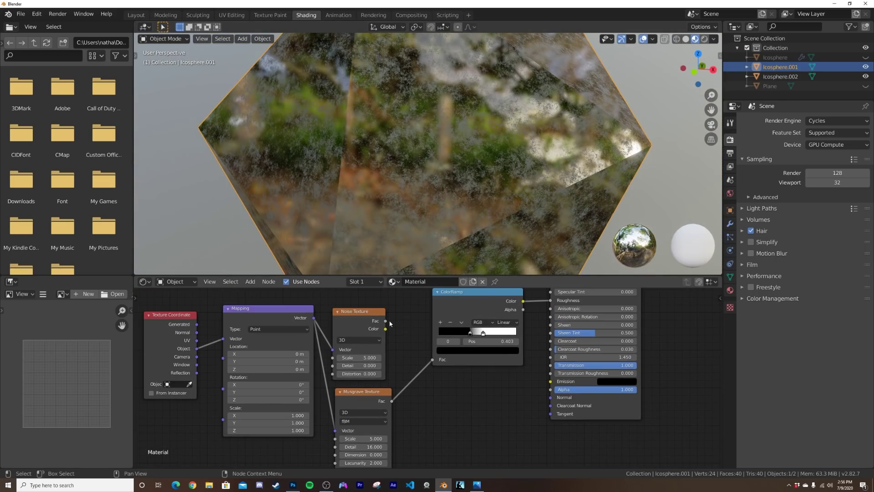
pyautogui.moveTo(386, 321); pyautogui.dragTo(432, 359)
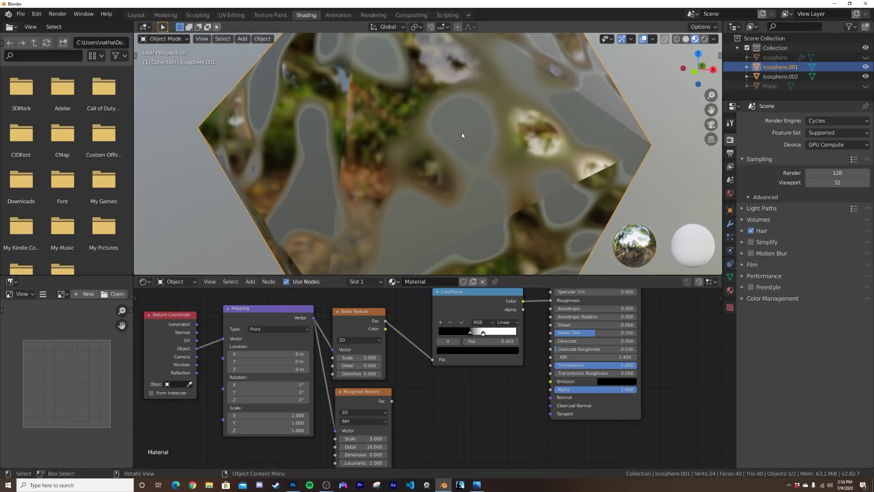
pyautogui.hotkey('shift', 'a')
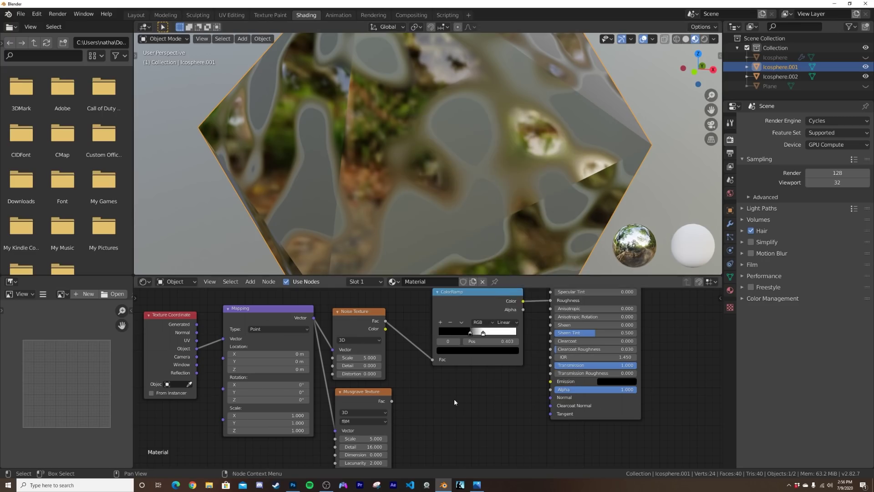
pyautogui.hotkey('shift', 'a')
pyautogui.click(426, 364)
pyautogui.write('MIX')
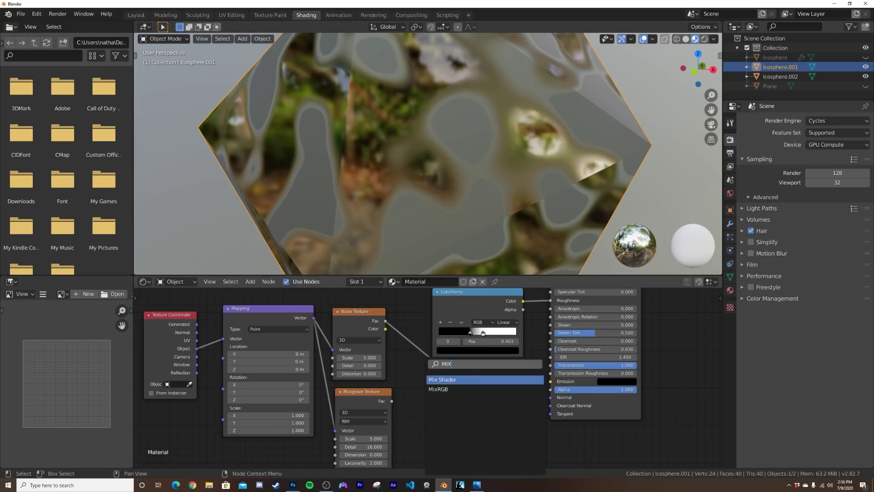
pyautogui.click(438, 390)
pyautogui.click(429, 377)
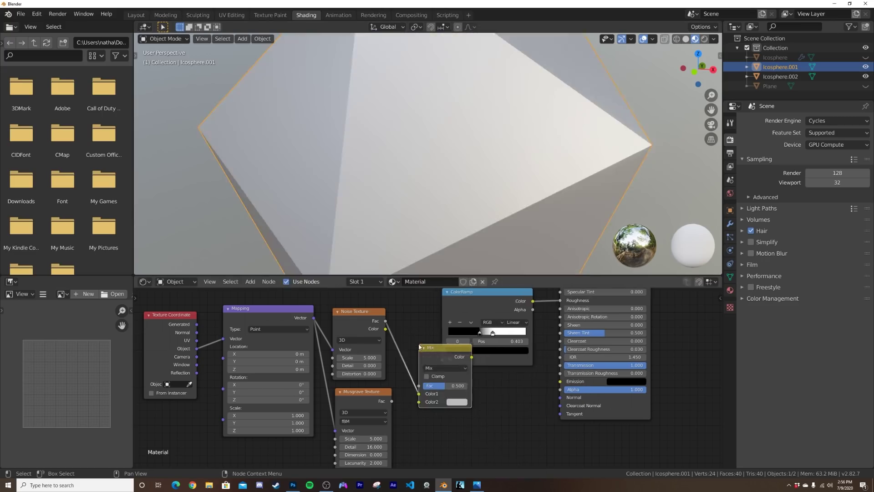
pyautogui.moveTo(391, 400); pyautogui.dragTo(418, 401)
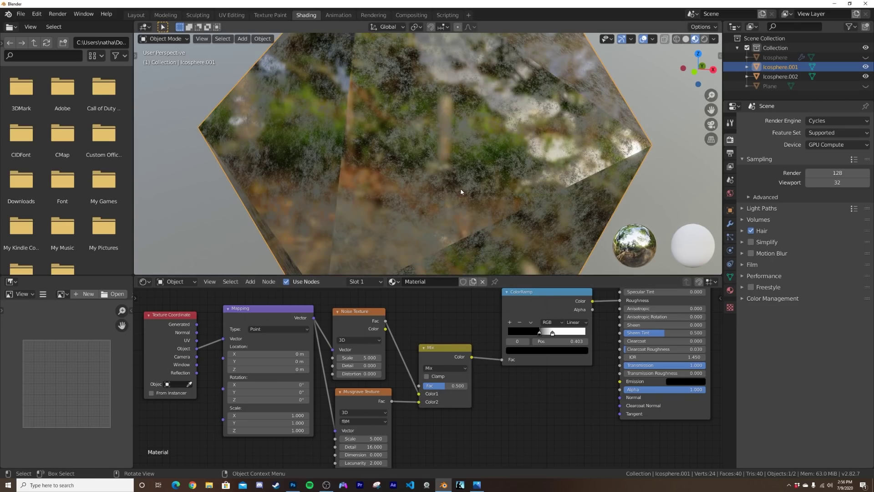
# Set the Mix node's Fac to 0.060 and inspect the glass in rendered shading.
pyautogui.moveTo(368, 393); pyautogui.dragTo(366, 392)
pyautogui.moveTo(461, 386); pyautogui.dragTo(433, 385)
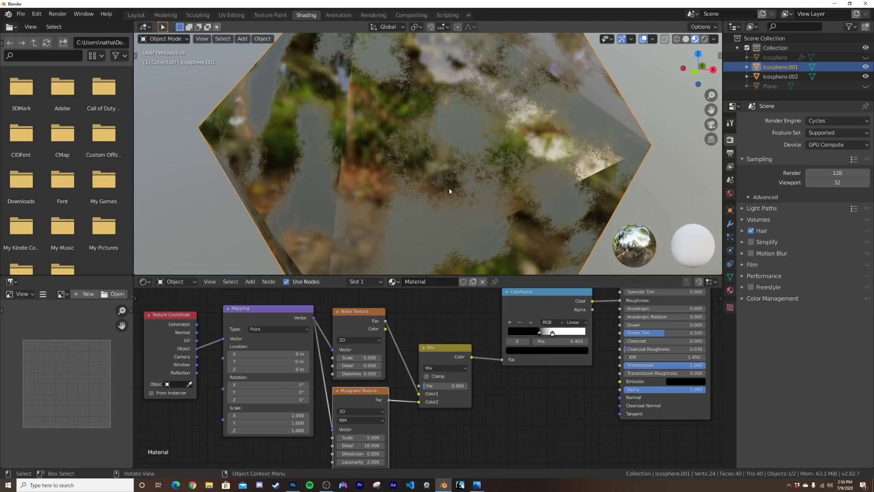
pyautogui.scroll(-2, 444, 201)
pyautogui.press('z')
pyautogui.click(455, 156)
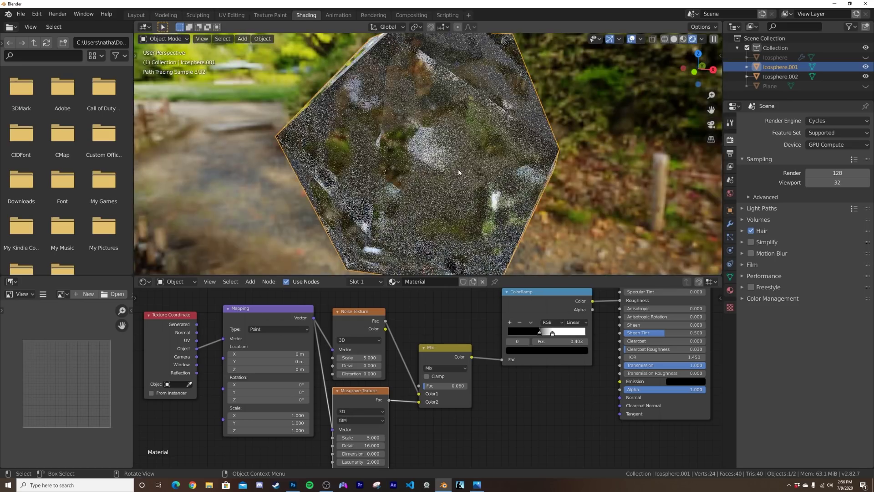
pyautogui.moveTo(458, 169); pyautogui.dragTo(470, 164, button='middle')
pyautogui.scroll(2, 471, 163)
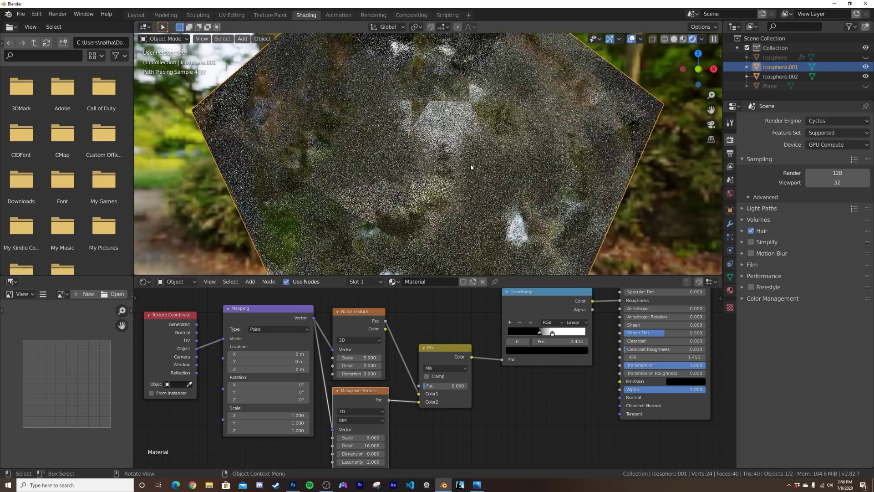
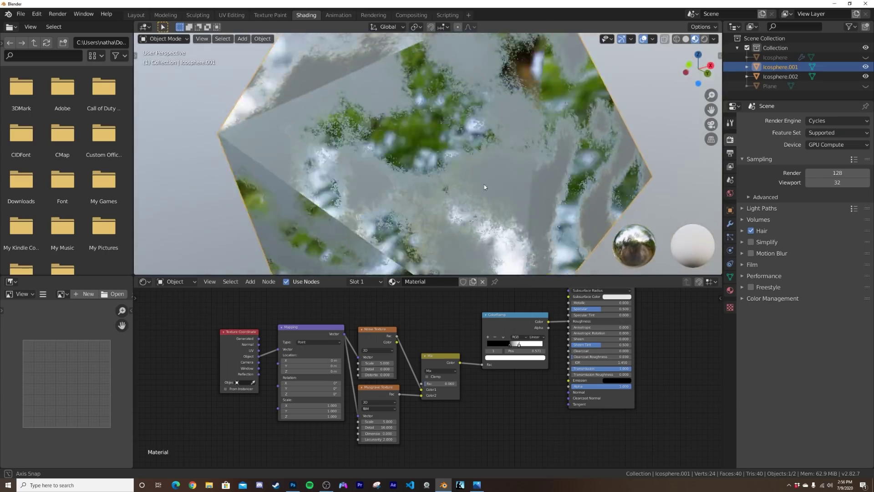
# Add a Voronoi Texture below the Musgrave Texture and connect its Distance to the ColorRamp's Fac.
pyautogui.scroll(-3, 516, 204)
pyautogui.scroll(-2, 436, 349)
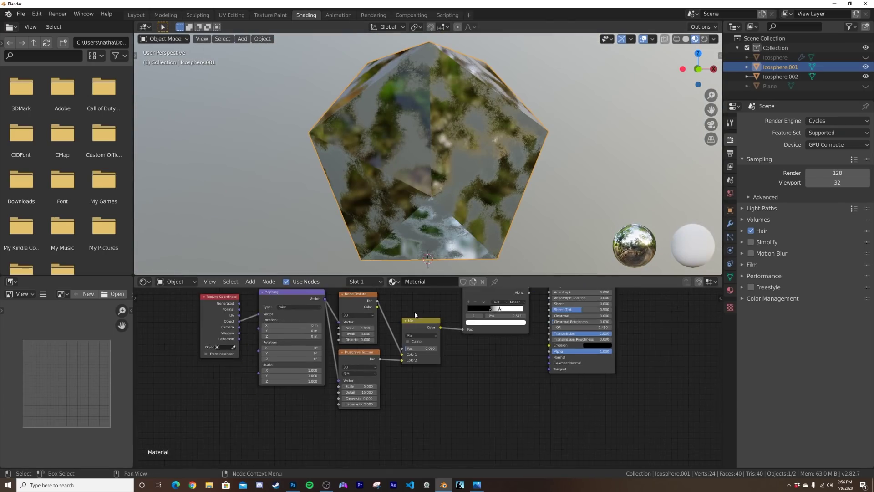
pyautogui.scroll(3, 428, 352)
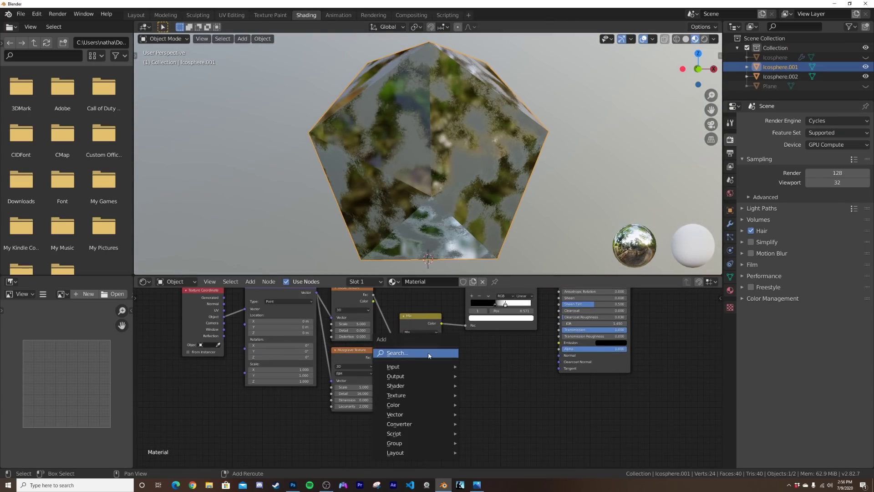
pyautogui.hotkey('shift', 'a')
pyautogui.click(428, 353)
pyautogui.write('VOR')
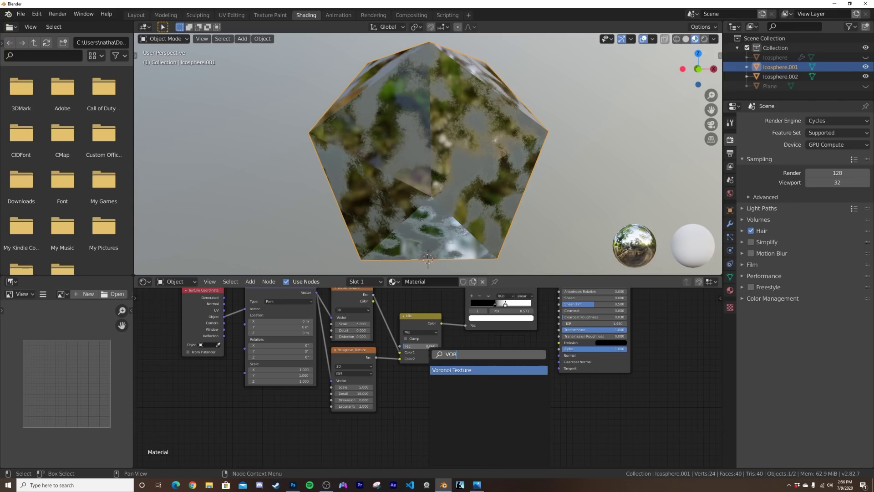
pyautogui.click(452, 369)
pyautogui.click(374, 429)
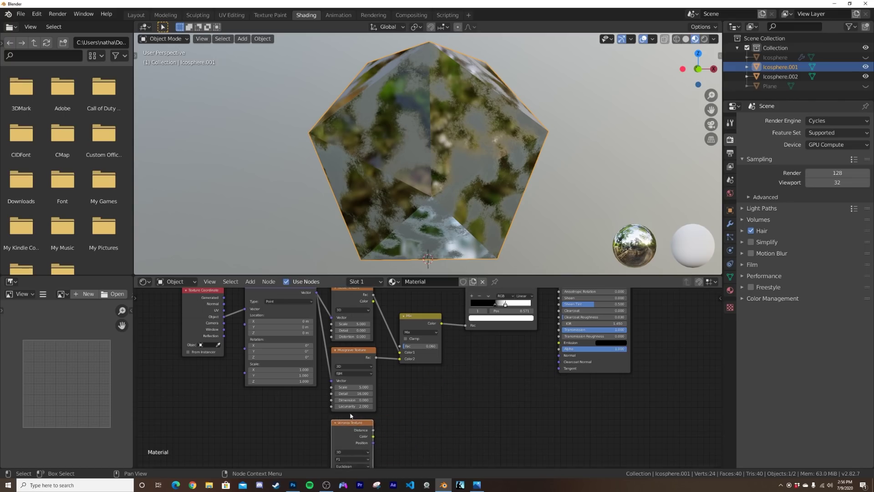
pyautogui.scroll(-1, 378, 426)
pyautogui.moveTo(382, 423); pyautogui.dragTo(465, 334)
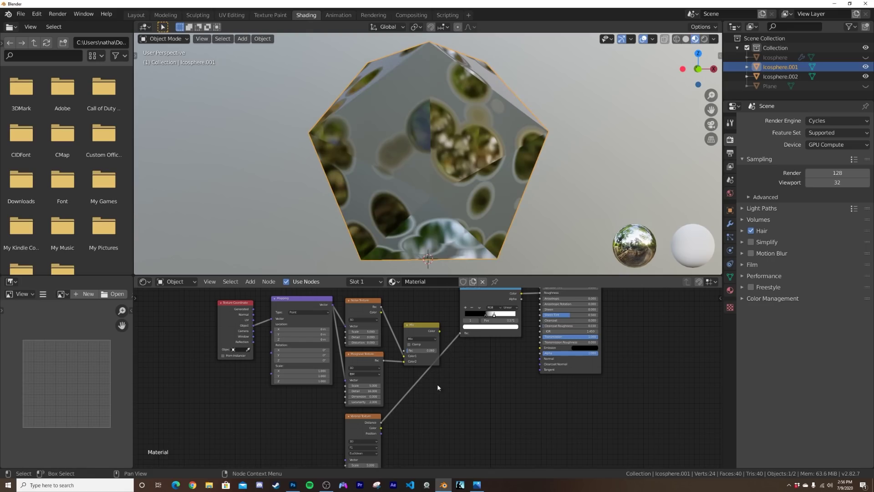
# Give the Voronoi Texture its own Texture Coordinate and Mapping nodes, driving the Mapping vector with the Object output.
pyautogui.moveTo(371, 433); pyautogui.dragTo(390, 397, button='middle')
pyautogui.scroll(3, 392, 389)
pyautogui.scroll(-5, 390, 397)
pyautogui.scroll(2, 397, 377)
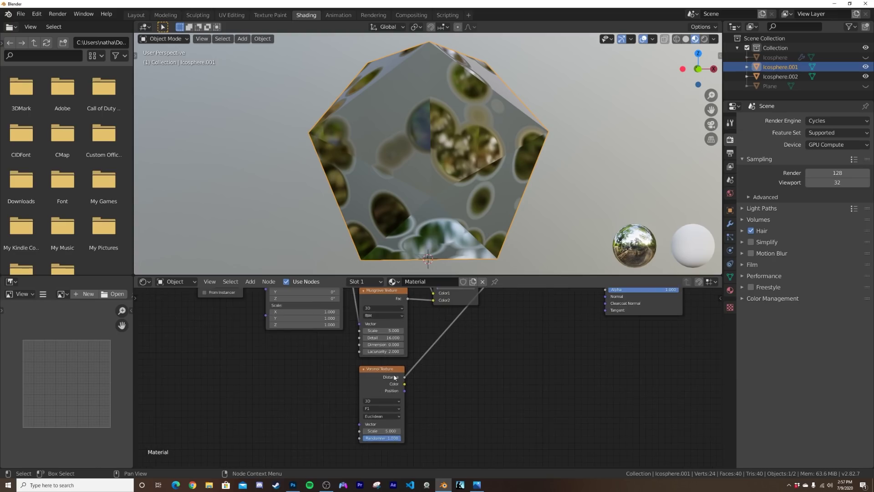
pyautogui.hotkey('ctrl', 't')
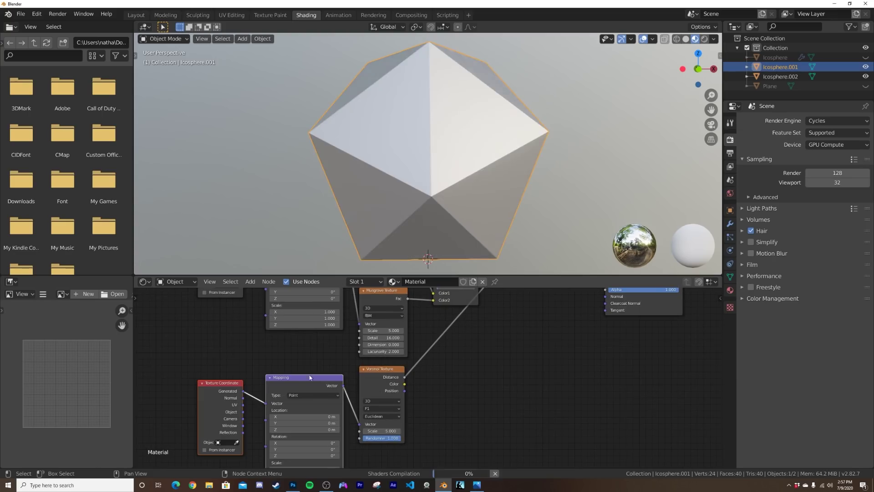
pyautogui.moveTo(243, 413); pyautogui.dragTo(274, 372)
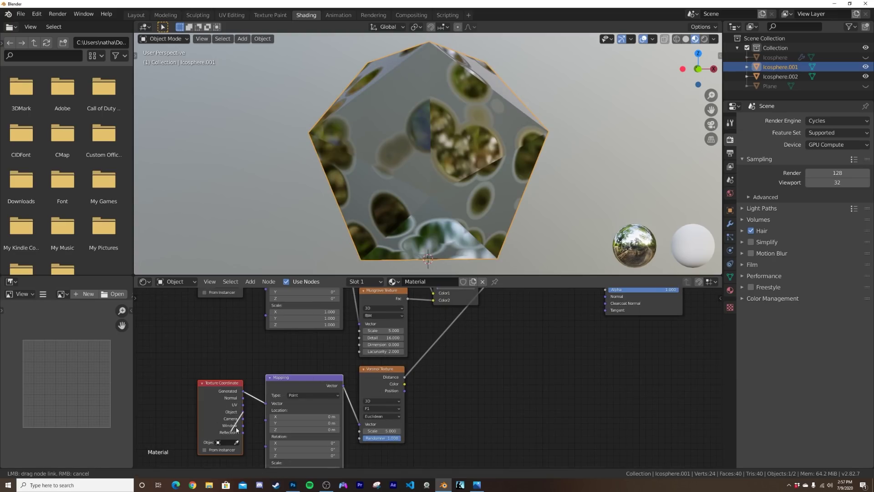
pyautogui.moveTo(270, 407); pyautogui.dragTo(266, 403)
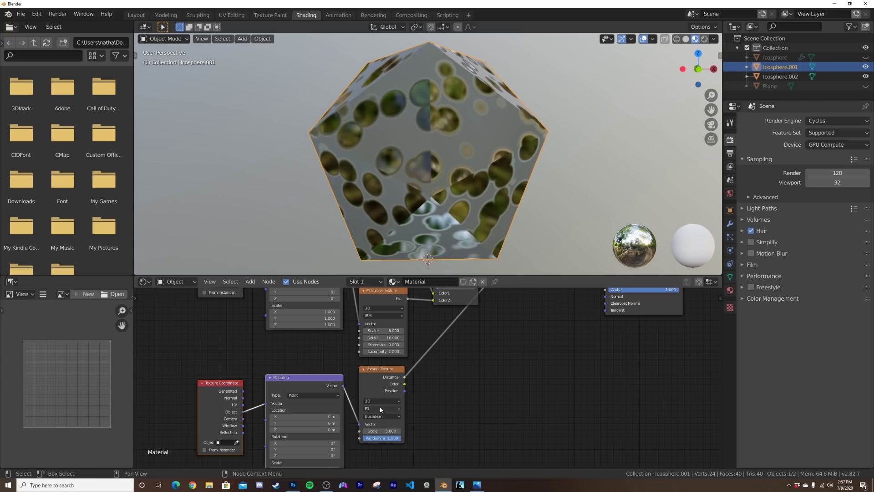
# Set the Voronoi Texture's feature output to Distance To Edge.
pyautogui.scroll(2, 428, 376)
pyautogui.click(363, 424)
pyautogui.click(362, 424)
pyautogui.click(359, 434)
pyautogui.click(357, 434)
pyautogui.click(360, 423)
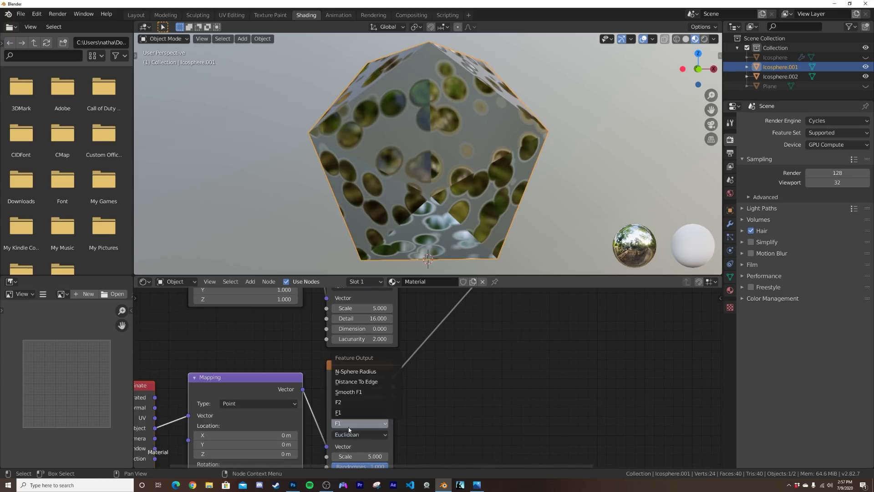
pyautogui.click(370, 384)
# Flip the ColorRamp and adjust its stops, with white at position 0 and black at 0.101.
pyautogui.moveTo(408, 305); pyautogui.dragTo(354, 375, button='middle')
pyautogui.moveTo(427, 355); pyautogui.dragTo(382, 356)
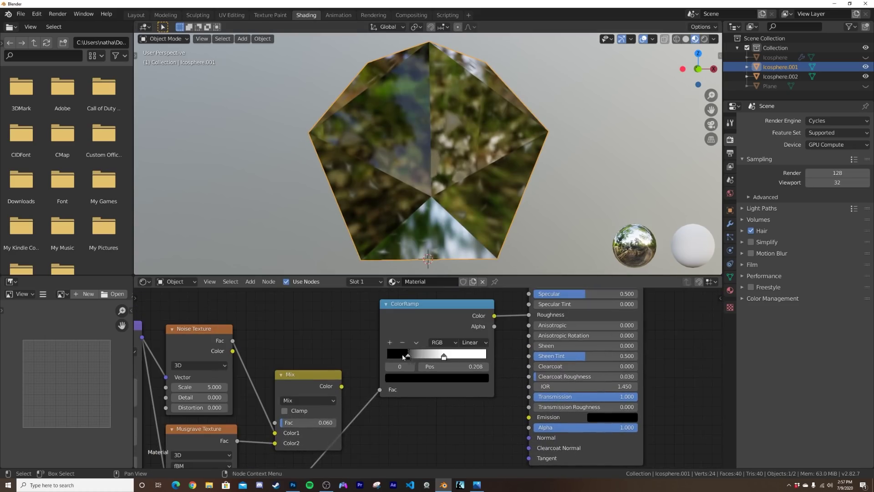
pyautogui.moveTo(449, 355); pyautogui.dragTo(420, 356)
pyautogui.click(416, 342)
pyautogui.click(419, 357)
pyautogui.moveTo(462, 357); pyautogui.dragTo(341, 361)
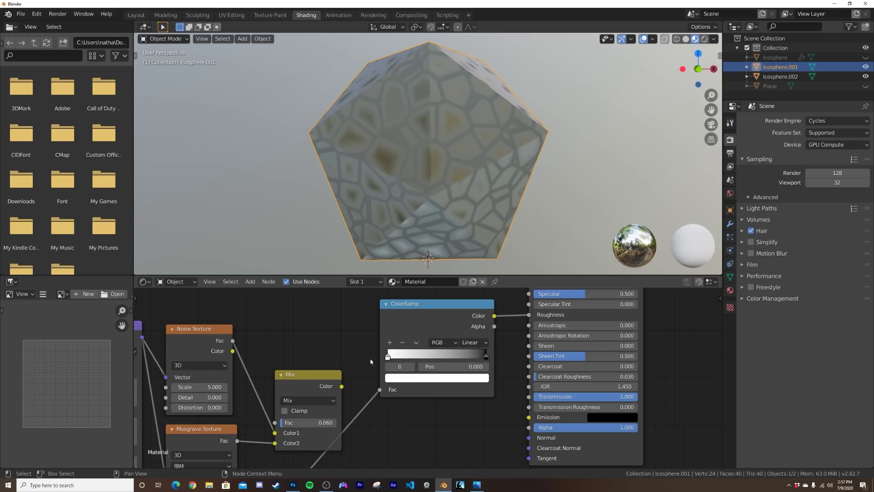
pyautogui.moveTo(486, 359); pyautogui.dragTo(403, 359)
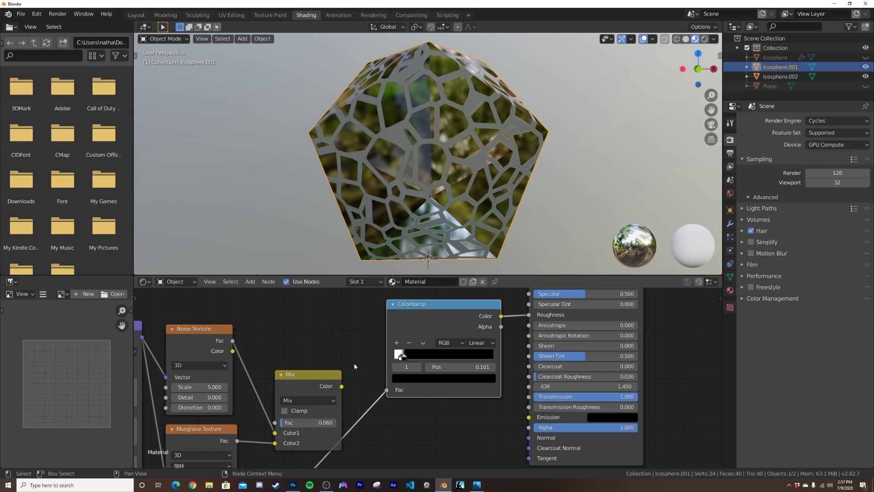
# Move the Voronoi's Texture Coordinate node away from its Mapping node and insert a Noise Texture between them.
pyautogui.moveTo(428, 182)
pyautogui.mouseDown(button='middle')
pyautogui.moveTo(478, 169)
pyautogui.moveTo(428, 171)
pyautogui.mouseUp(button='middle')
pyautogui.scroll(5, 477, 168)
pyautogui.scroll(-3, 427, 171)
pyautogui.scroll(-3, 297, 387)
pyautogui.moveTo(296, 387); pyautogui.dragTo(583, 305, button='middle')
pyautogui.moveTo(405, 433); pyautogui.dragTo(443, 356, button='middle')
pyautogui.moveTo(352, 363); pyautogui.dragTo(244, 360)
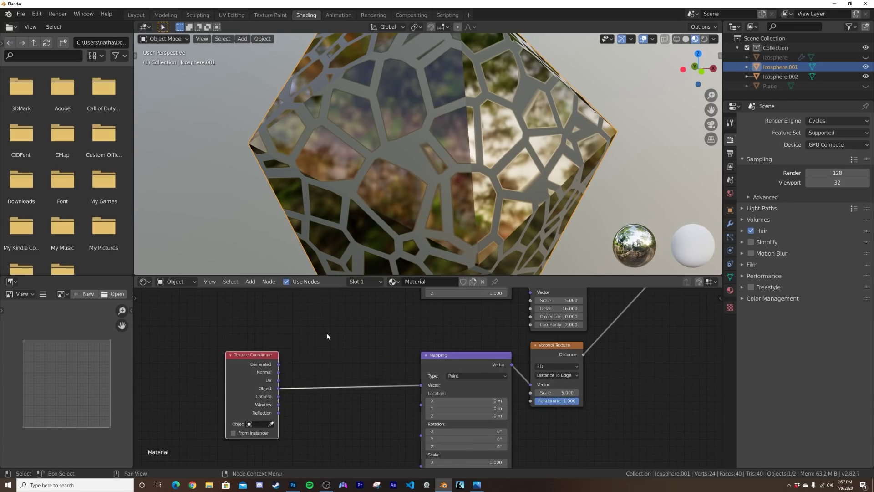
pyautogui.hotkey('shift', 'a')
pyautogui.click(327, 333)
pyautogui.write('NOI')
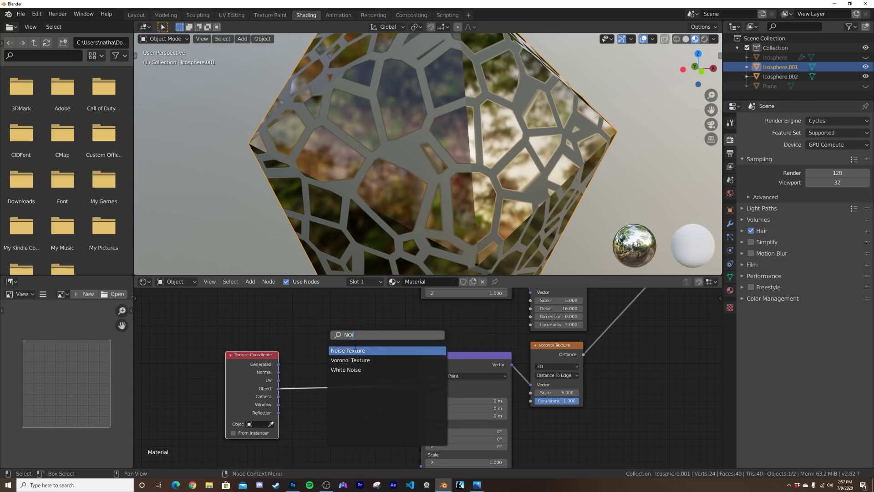
pyautogui.press('Return')
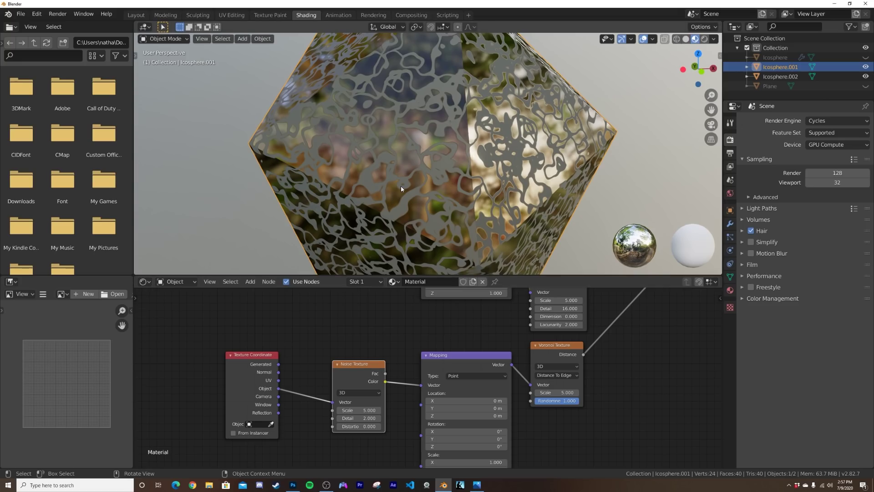
# Insert a MixRGB node between the new Noise Texture and the Voronoi's Mapping node.
pyautogui.scroll(-3, 520, 306)
pyautogui.moveTo(519, 304); pyautogui.dragTo(521, 298)
pyautogui.scroll(4, 324, 424)
pyautogui.hotkey('shift', 'a')
pyautogui.click(331, 362)
pyautogui.write('MIX')
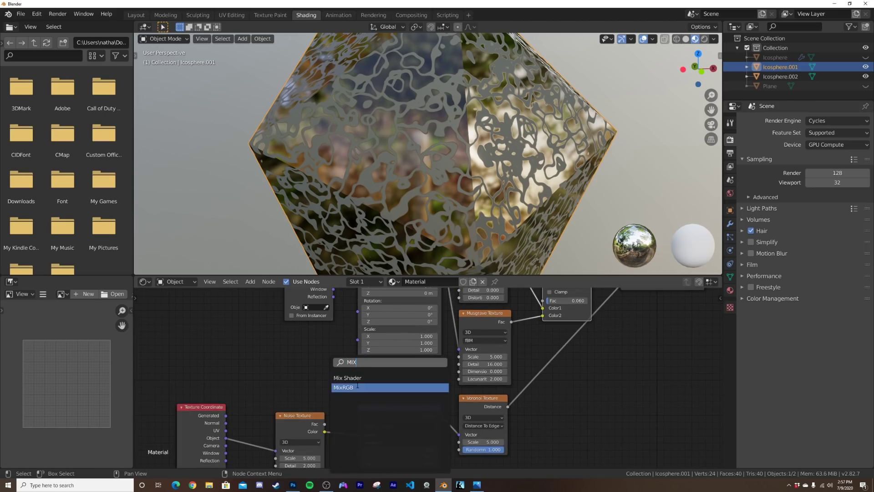
pyautogui.click(343, 387)
pyautogui.click(377, 391)
pyautogui.moveTo(378, 392); pyautogui.dragTo(396, 364, button='middle')
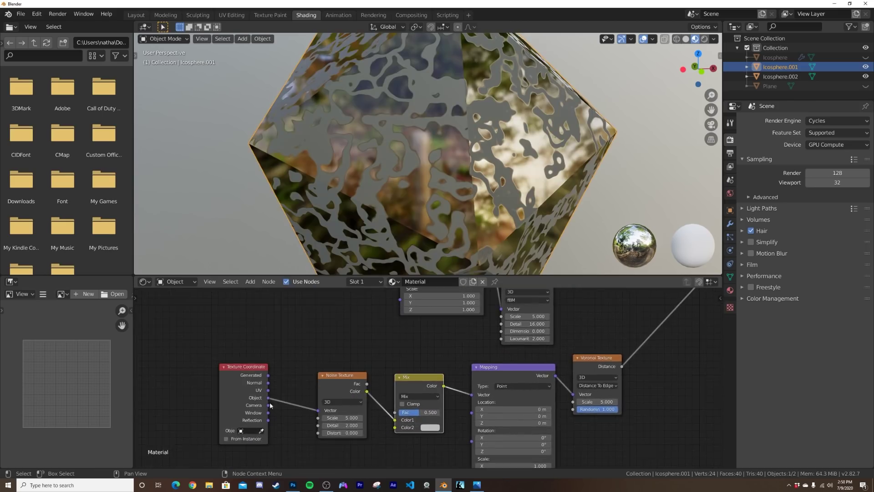
# Feed the Object coordinates into the new Mix node's Color2 with Fac at about 0.9, and set the Noise Texture's Detail to 16.
pyautogui.moveTo(269, 398); pyautogui.dragTo(195, 383)
pyautogui.moveTo(289, 346); pyautogui.dragTo(428, 412)
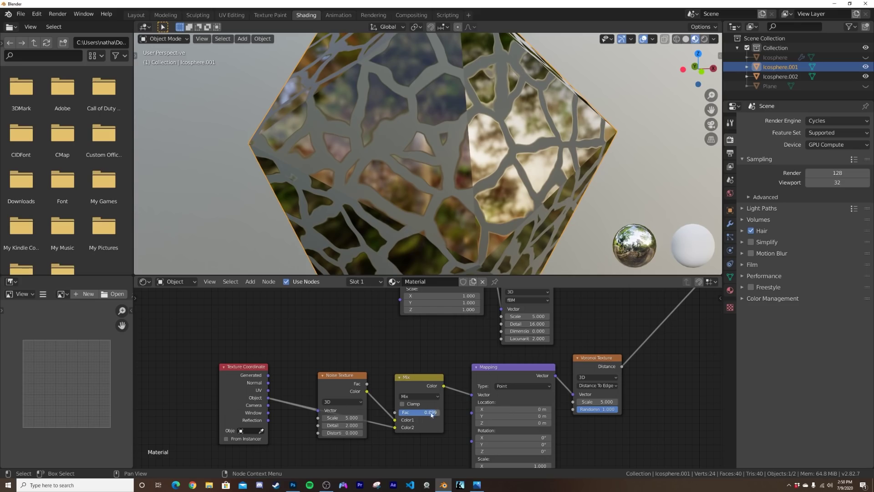
pyautogui.moveTo(347, 425); pyautogui.dragTo(378, 425)
# Thin the crack lines by moving the ColorRamp's black stop to position 0.049.
pyautogui.moveTo(590, 351); pyautogui.dragTo(450, 351, button='middle')
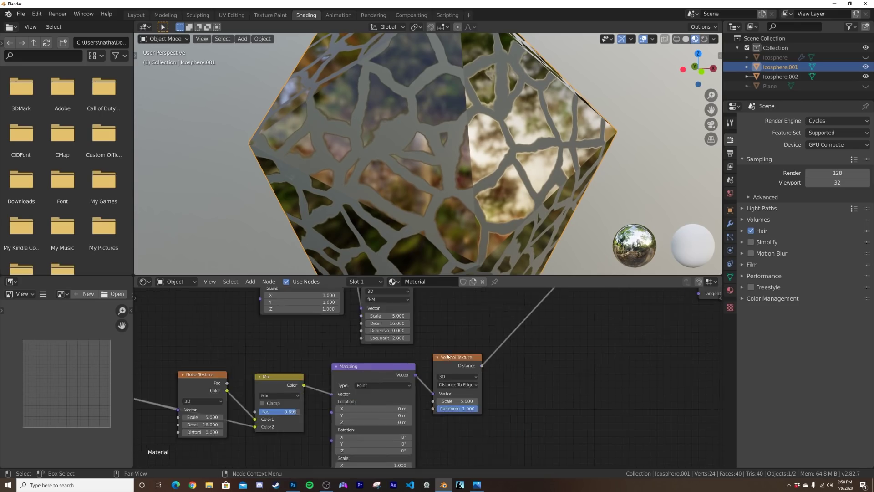
pyautogui.moveTo(578, 299); pyautogui.dragTo(420, 404, button='middle')
pyautogui.scroll(4, 420, 404)
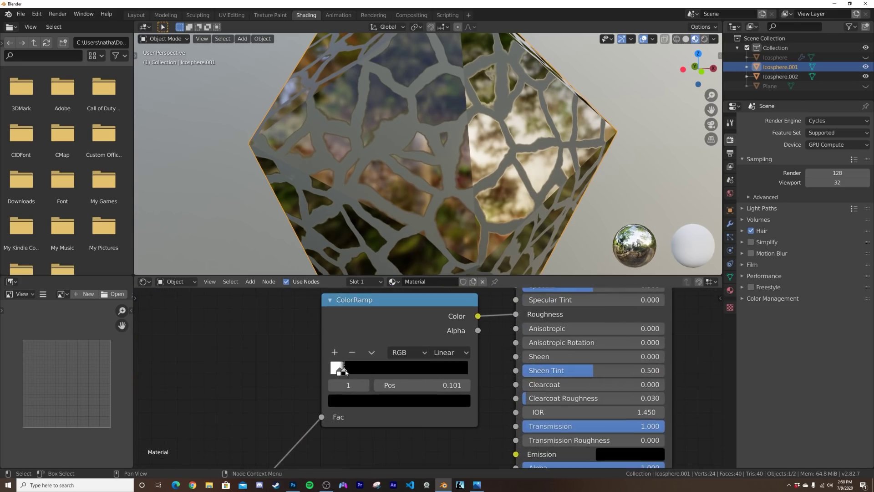
pyautogui.moveTo(321, 371); pyautogui.dragTo(337, 374)
pyautogui.scroll(-4, 341, 368)
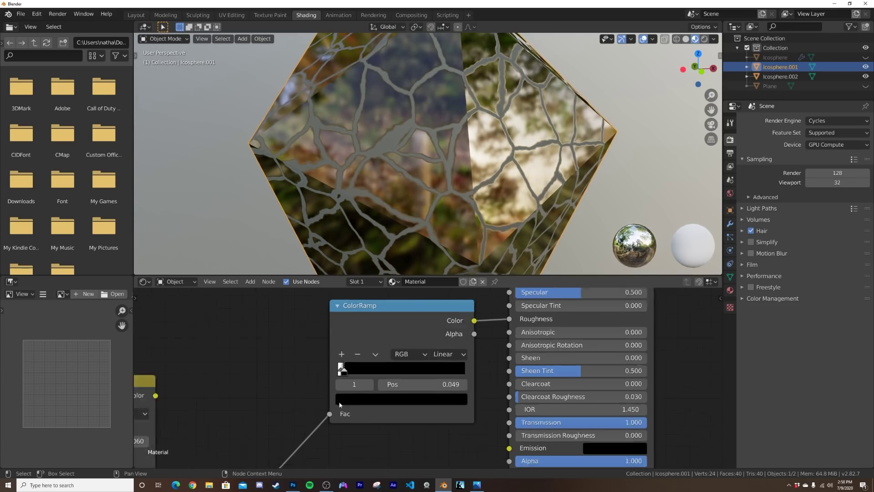
# Place the ColorRamp beside the Voronoi Texture and move the whole Voronoi node chain clear of the upper texture nodes.
pyautogui.moveTo(401, 363); pyautogui.dragTo(401, 372, button='middle')
pyautogui.scroll(-1, 407, 362)
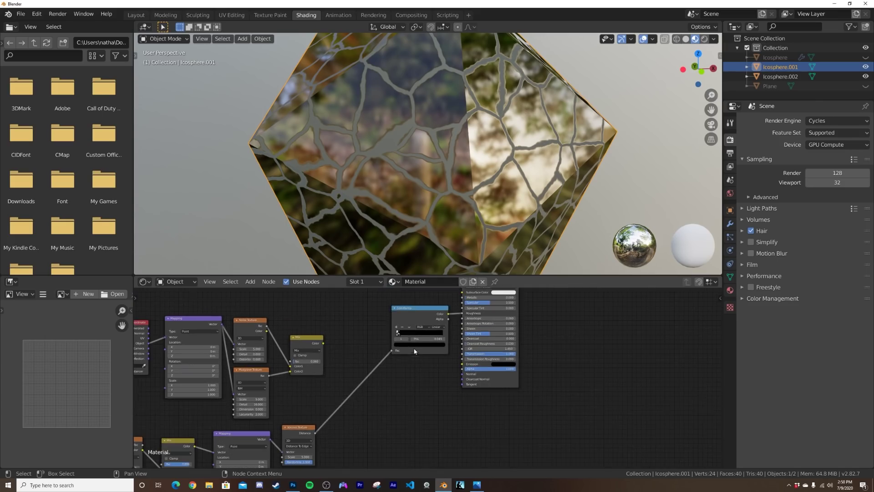
pyautogui.moveTo(409, 319); pyautogui.dragTo(340, 420)
pyautogui.scroll(-1, 340, 417)
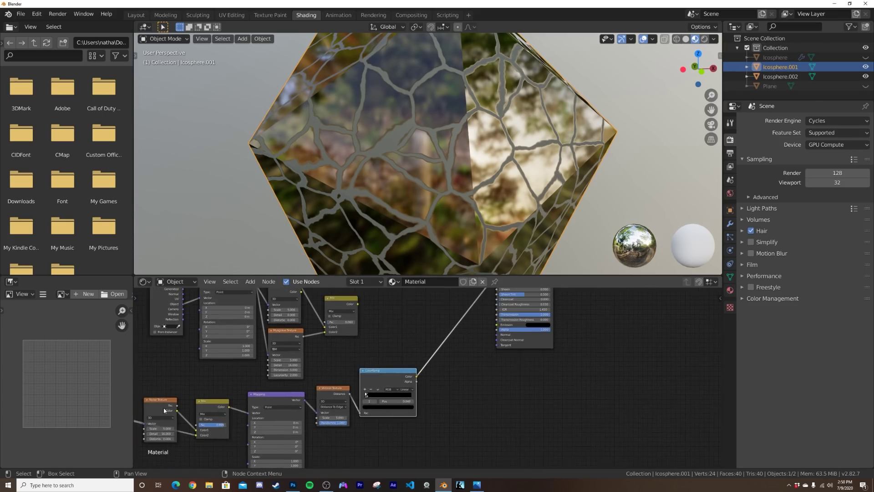
pyautogui.scroll(-1, 332, 407)
pyautogui.moveTo(183, 384); pyautogui.dragTo(392, 430)
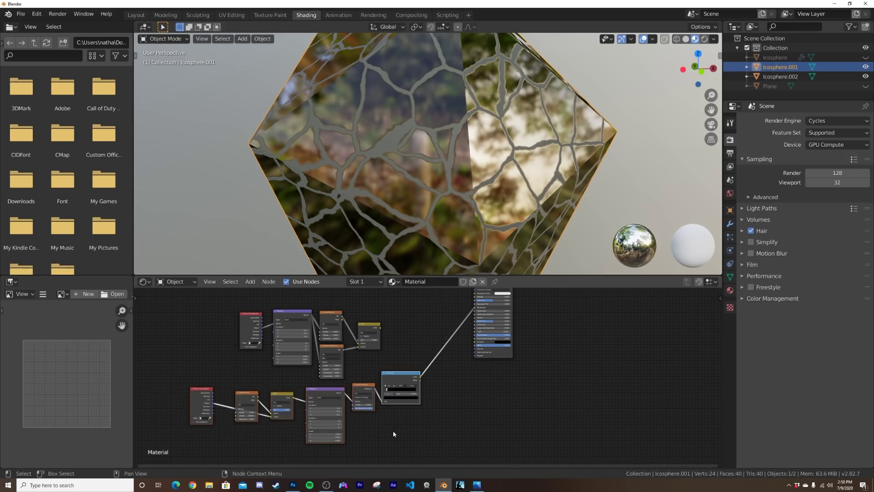
pyautogui.press('g')
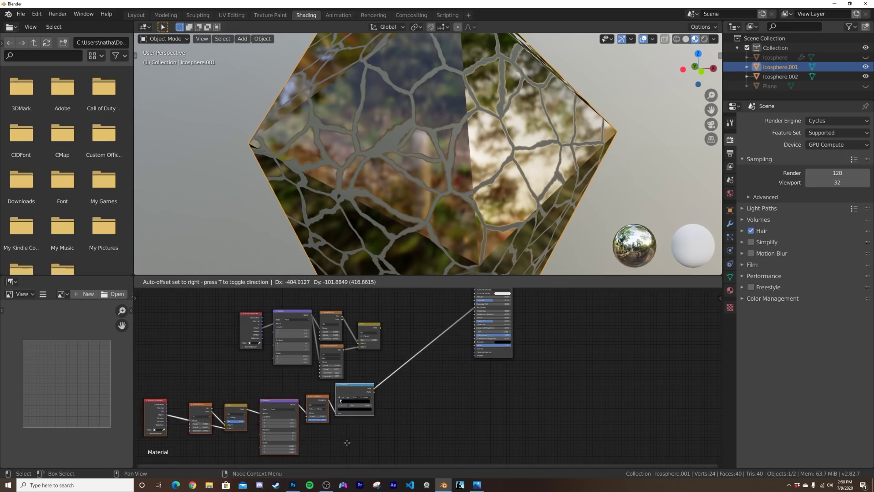
pyautogui.click(399, 383)
# Add a second ColorRamp and insert it on the link between the Voronoi's ColorRamp and the shader's Roughness.
pyautogui.scroll(2, 399, 382)
pyautogui.scroll(2, 400, 314)
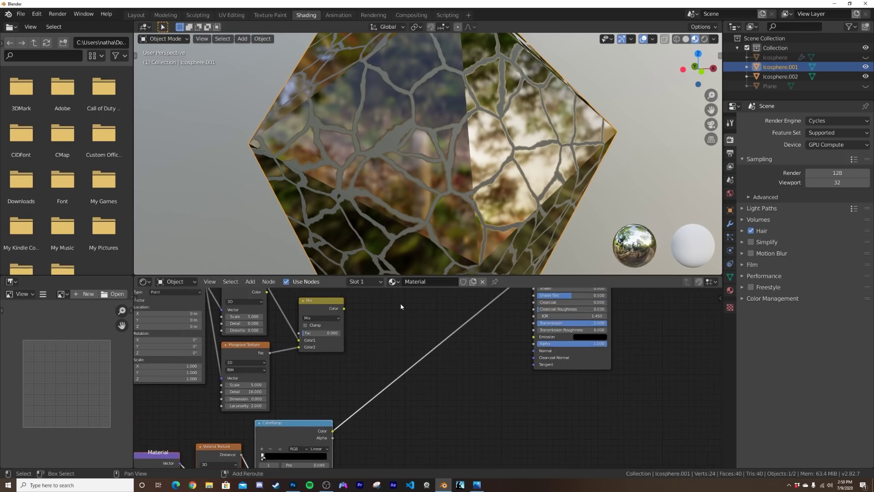
pyautogui.hotkey('shift', 'a')
pyautogui.write('COL')
pyautogui.press('Down')
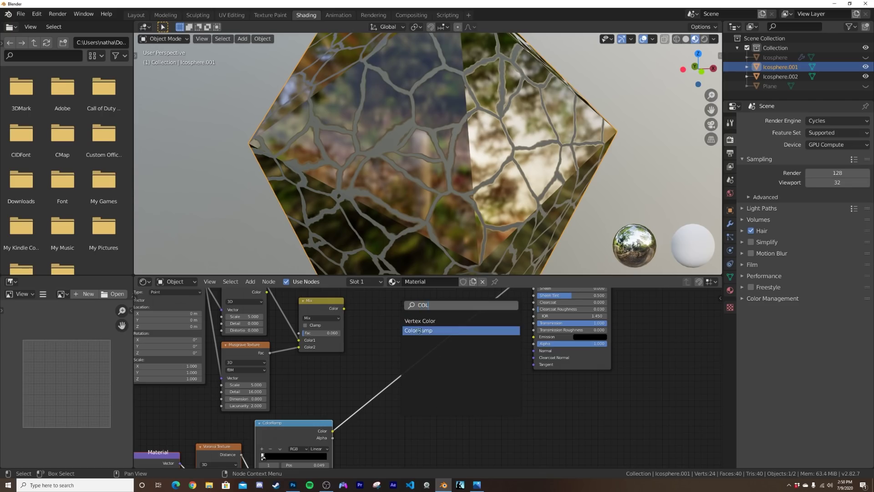
pyautogui.press('Return')
pyautogui.click(391, 363)
pyautogui.scroll(-3, 391, 364)
pyautogui.moveTo(390, 327); pyautogui.dragTo(435, 313)
# Add a MixRGB feeding the new ColorRamp, with the noise and Musgrave mix as Color1 and the Voronoi's ColorRamp as Color2.
pyautogui.scroll(2, 407, 356)
pyautogui.click(333, 314)
pyautogui.write('M')
pyautogui.write('i')
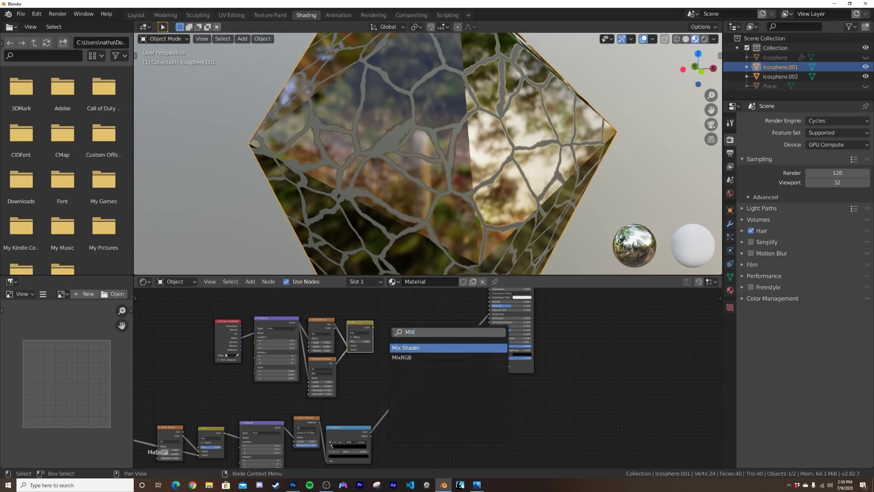
pyautogui.click(403, 357)
pyautogui.click(364, 383)
pyautogui.moveTo(371, 432); pyautogui.dragTo(354, 390)
pyautogui.press('g')
pyautogui.click(376, 333)
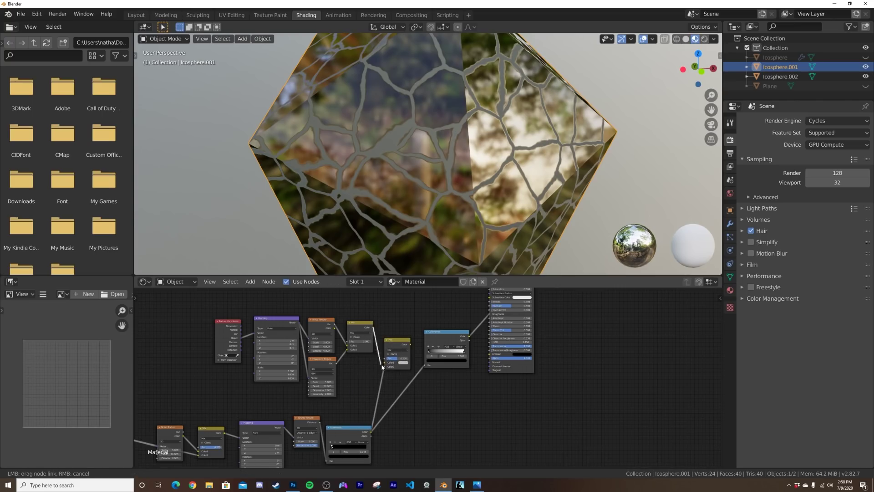
pyautogui.moveTo(421, 363); pyautogui.dragTo(427, 367)
pyautogui.scroll(-2, 403, 369)
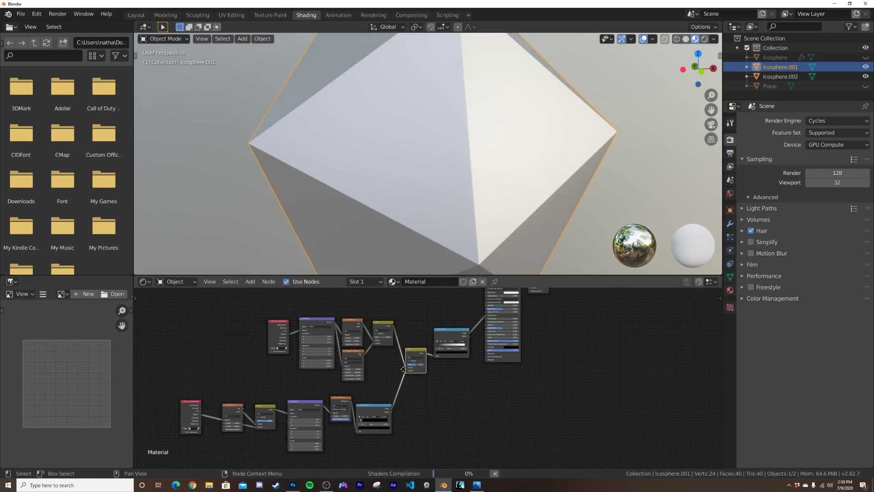
# Shift the Mix node of the noise and Musgrave textures slightly away from its inputs to tidy the layout.
pyautogui.scroll(4, 384, 350)
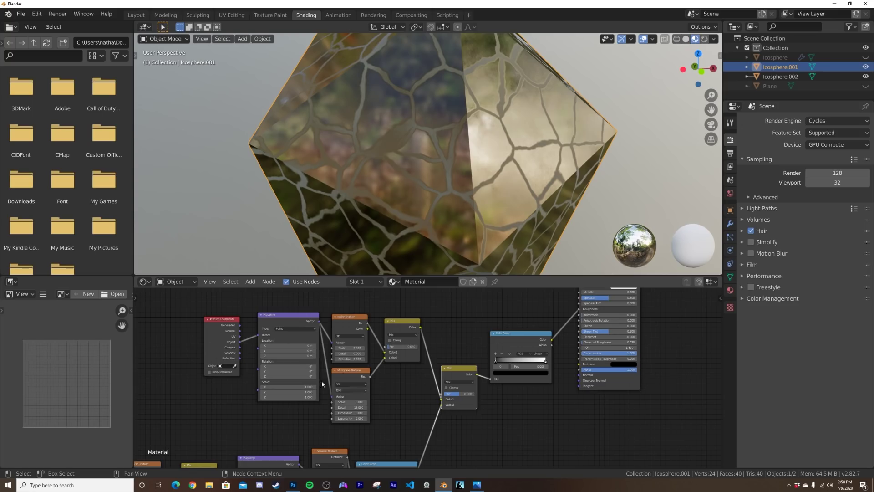
pyautogui.moveTo(400, 320); pyautogui.dragTo(406, 322)
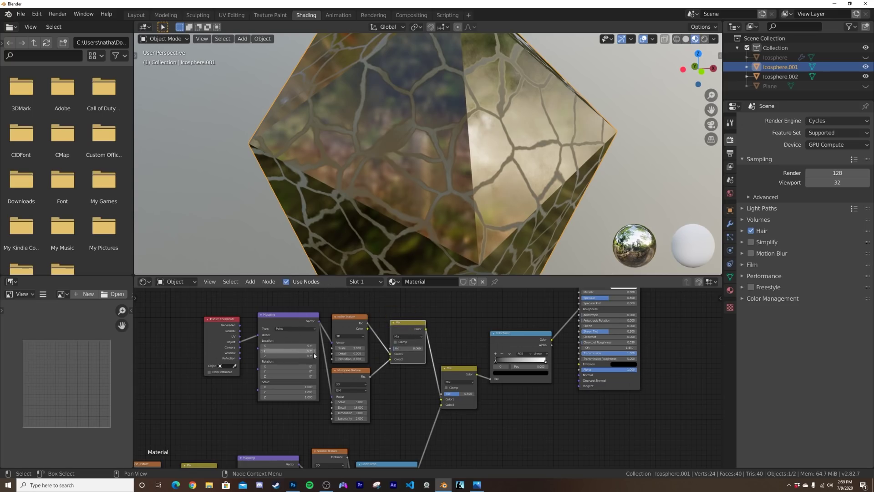
pyautogui.moveTo(348, 358); pyautogui.dragTo(370, 307, button='middle')
pyautogui.scroll(-5, 194, 417)
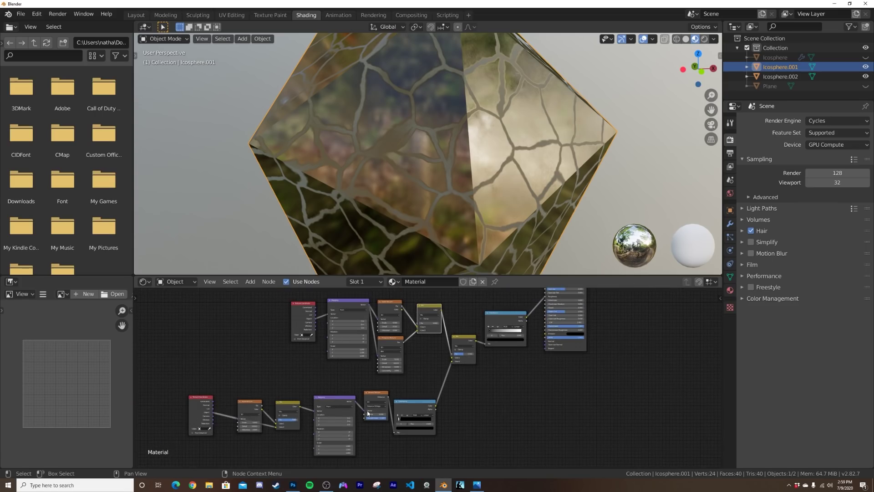
# Flip the ColorRamp feeding the glass shader's Roughness and move its black stop to position 0.760.
pyautogui.scroll(3, 462, 382)
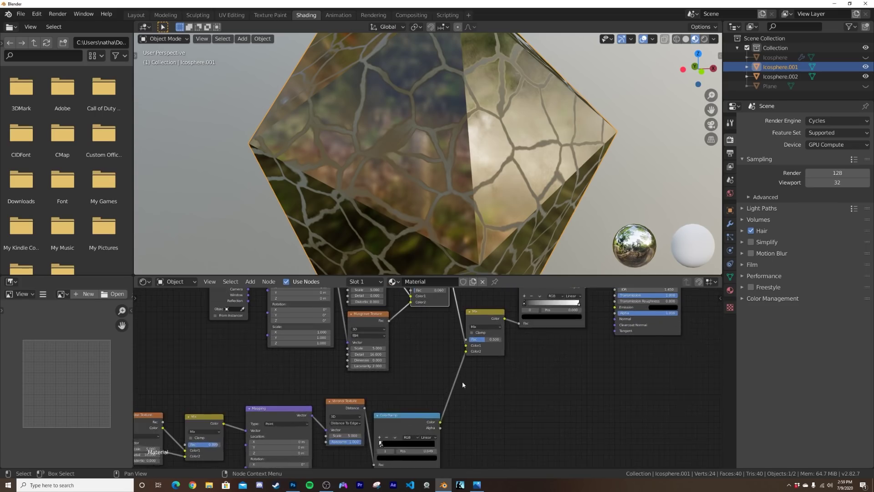
pyautogui.moveTo(458, 329); pyautogui.dragTo(458, 340)
pyautogui.moveTo(457, 342); pyautogui.dragTo(454, 363, button='middle')
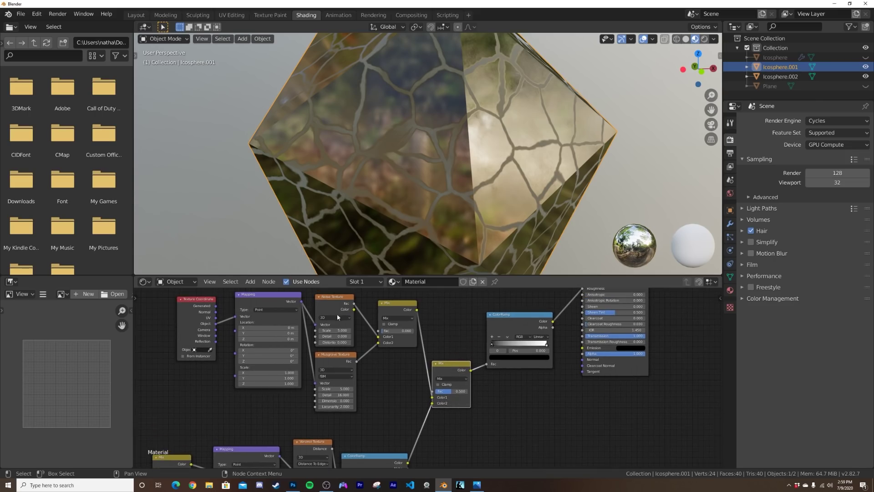
pyautogui.scroll(2, 423, 349)
pyautogui.scroll(1, 449, 384)
pyautogui.click(457, 378)
pyautogui.click(460, 387)
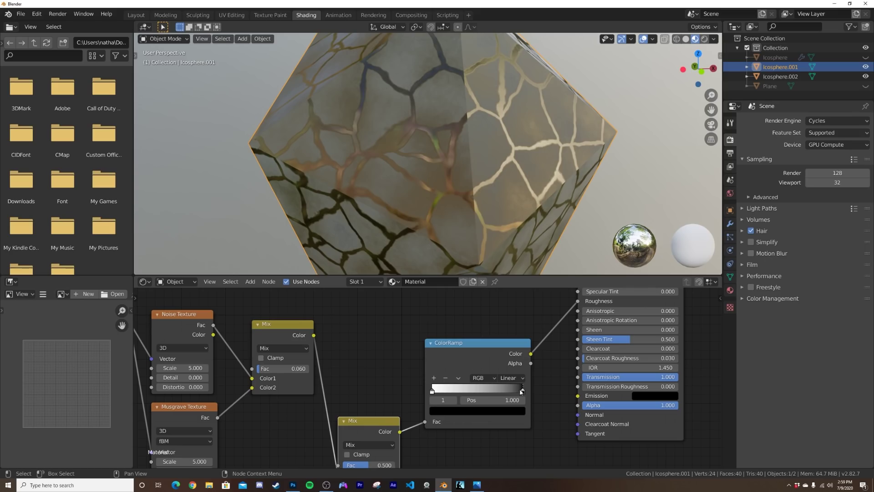
pyautogui.moveTo(521, 392); pyautogui.dragTo(500, 390)
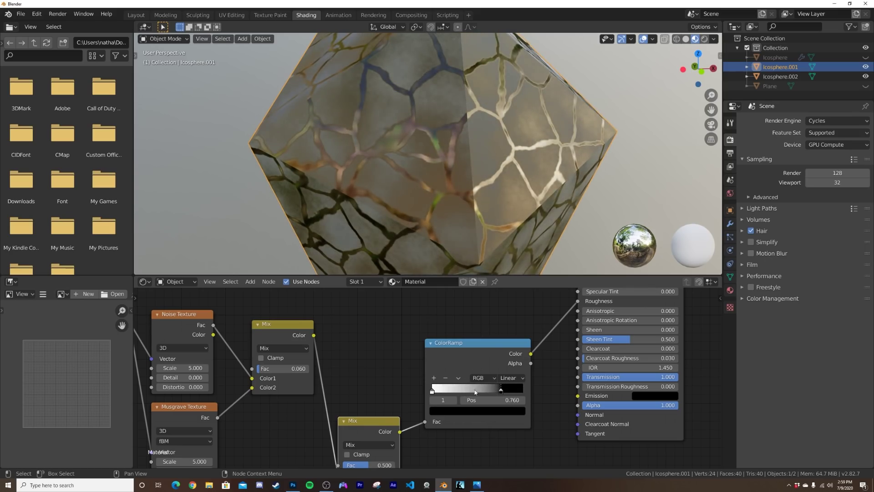
pyautogui.click(433, 390)
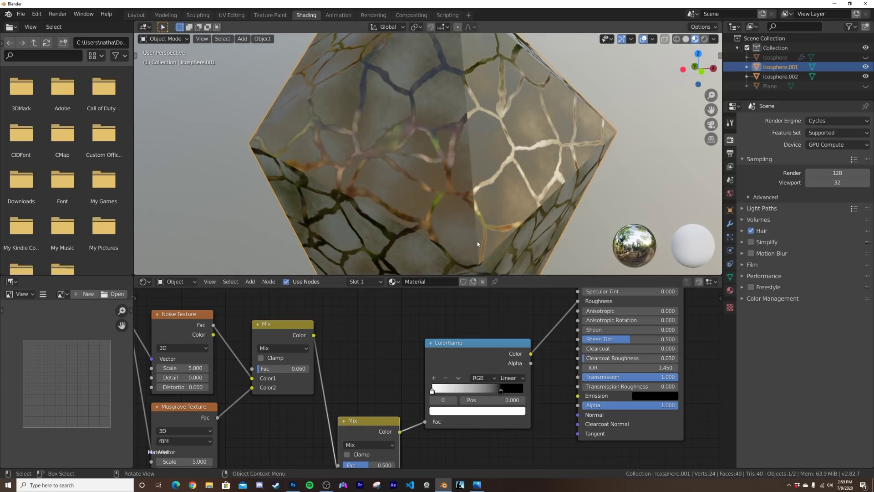
# Set the factor of the noise and Musgrave Mix to 0.083 and switch the viewport to rendered shading.
pyautogui.scroll(-4, 477, 241)
pyautogui.moveTo(477, 226); pyautogui.dragTo(471, 208, button='middle')
pyautogui.scroll(8, 463, 181)
pyautogui.scroll(-4, 427, 205)
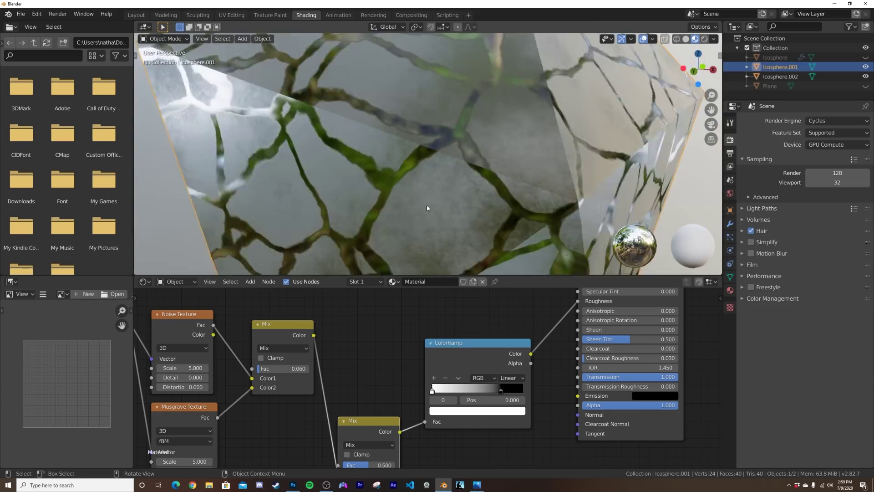
pyautogui.moveTo(283, 368); pyautogui.dragTo(298, 369)
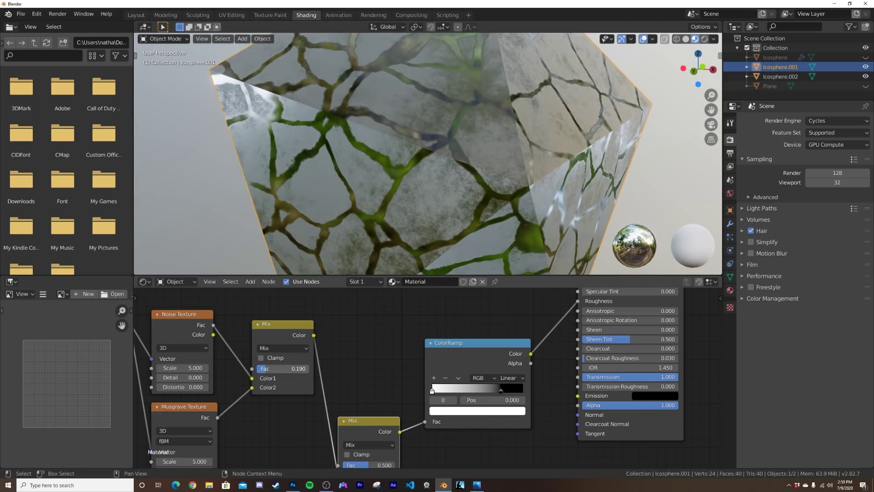
pyautogui.press('z')
pyautogui.click(503, 95)
pyautogui.moveTo(434, 127)
pyautogui.mouseDown(button='middle')
pyautogui.moveTo(378, 131)
pyautogui.moveTo(420, 127)
pyautogui.mouseUp(button='middle')
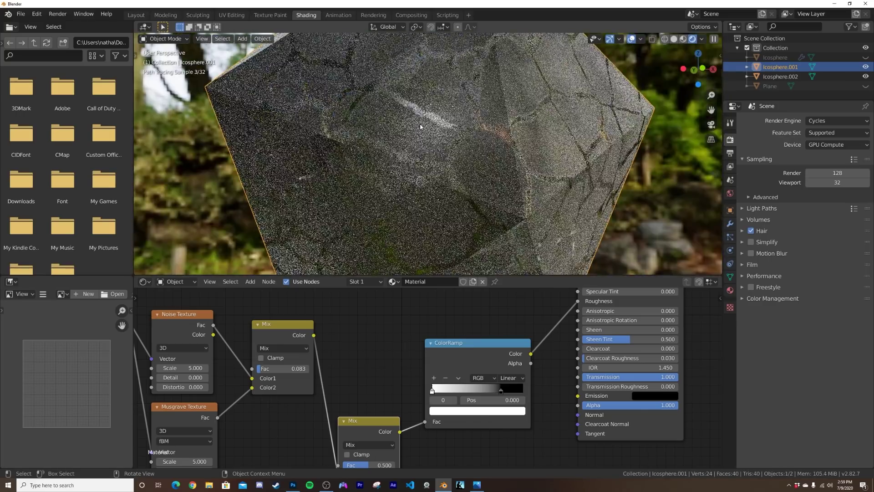
pyautogui.press('z')
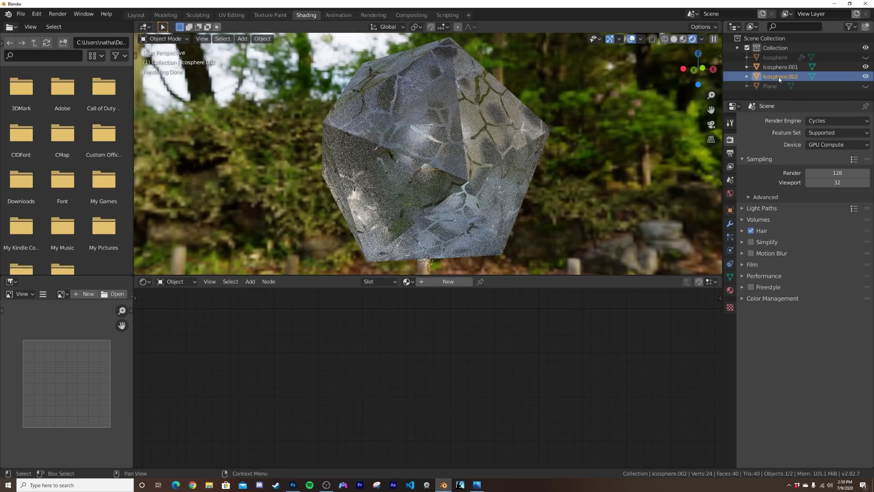
# Create a new material for the inner core Icosphere.002 and change its surface shader to Emission.
pyautogui.click(449, 282)
pyautogui.press('Home')
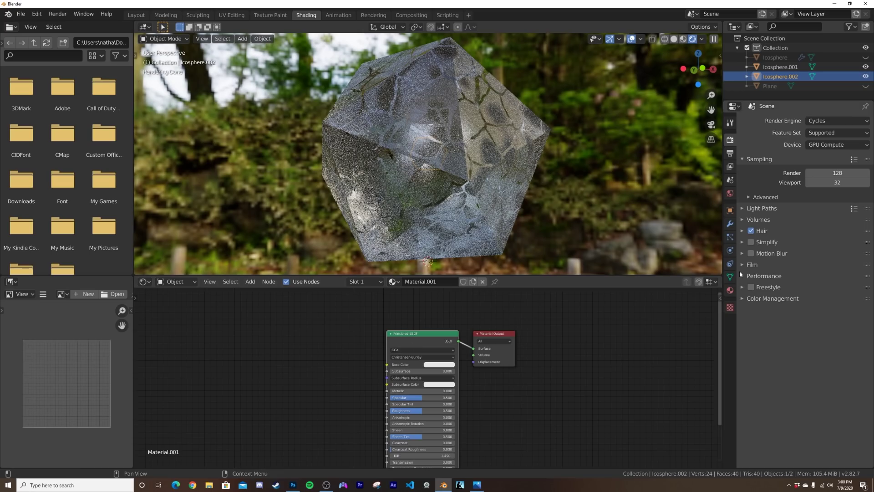
pyautogui.click(729, 290)
pyautogui.click(836, 193)
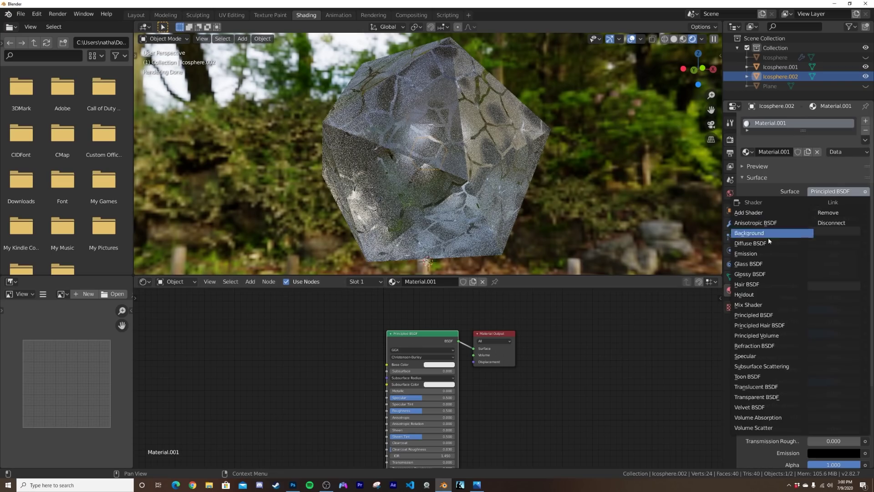
pyautogui.click(756, 254)
# Set the core's Emission strength to 204.5 and its color to light blue.
pyautogui.moveTo(408, 354)
pyautogui.mouseDown()
pyautogui.moveTo(446, 354)
pyautogui.moveTo(407, 354)
pyautogui.mouseUp()
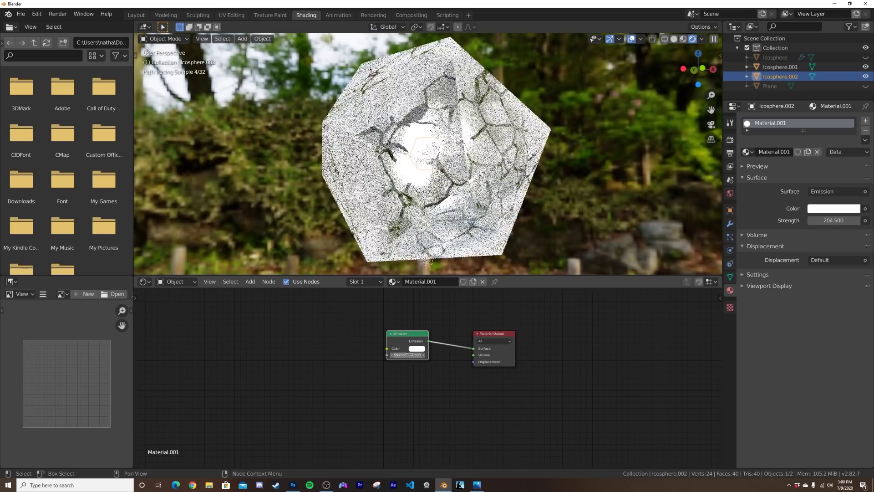
pyautogui.click(416, 348)
pyautogui.click(438, 276)
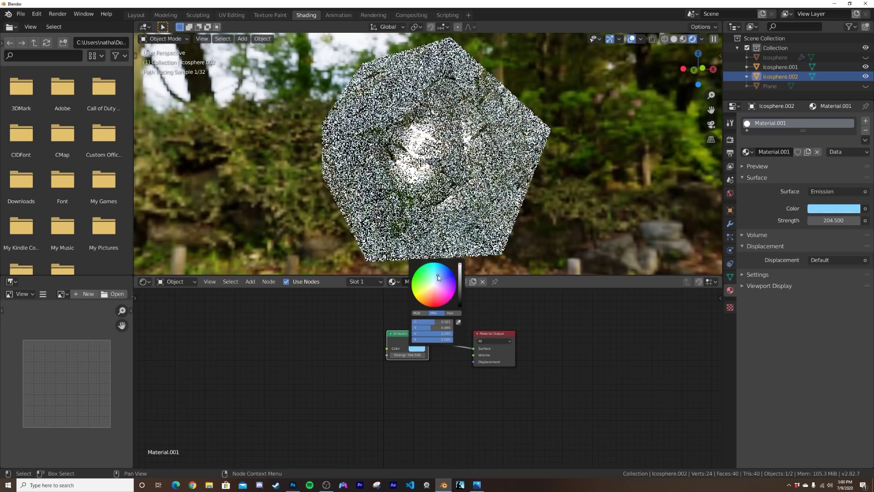
pyautogui.moveTo(452, 178); pyautogui.dragTo(487, 183, button='middle')
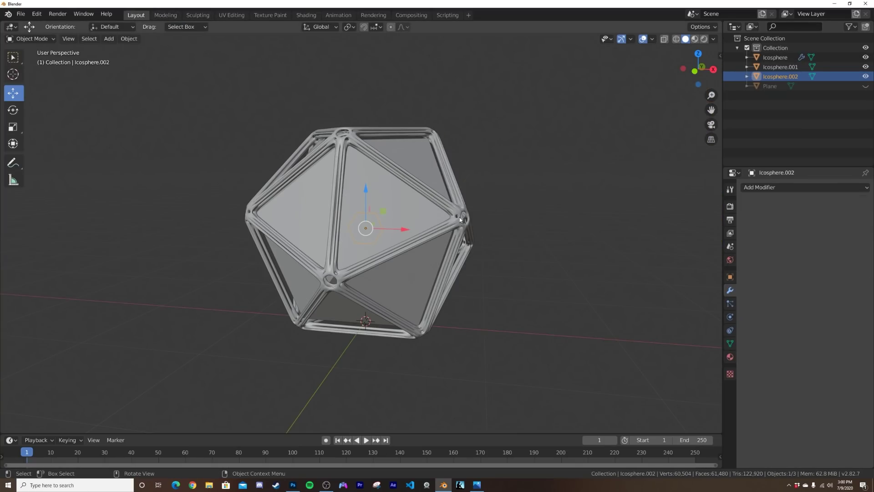
# Select the wireframe frame Icosphere and give it a new material in the Shading workspace.
pyautogui.click(459, 220)
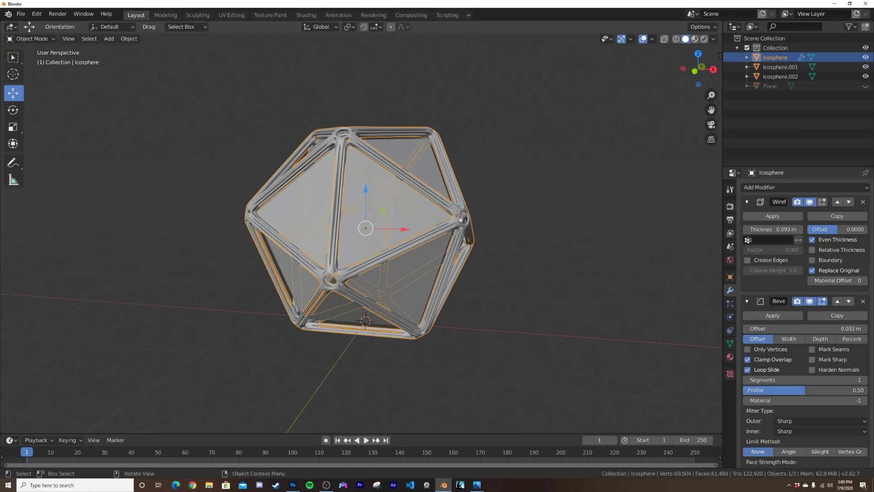
pyautogui.click(306, 16)
pyautogui.hotkey('alt', 'a')
pyautogui.click(524, 127)
pyautogui.scroll(2, 431, 373)
pyautogui.moveTo(431, 372); pyautogui.dragTo(454, 337, button='middle')
pyautogui.scroll(6, 443, 375)
pyautogui.moveTo(443, 375); pyautogui.dragTo(486, 343, button='middle')
# Add a ColorRamp node beside the Principled BSDF of the frame's material.
pyautogui.hotkey('shift', 'a')
pyautogui.click(342, 334)
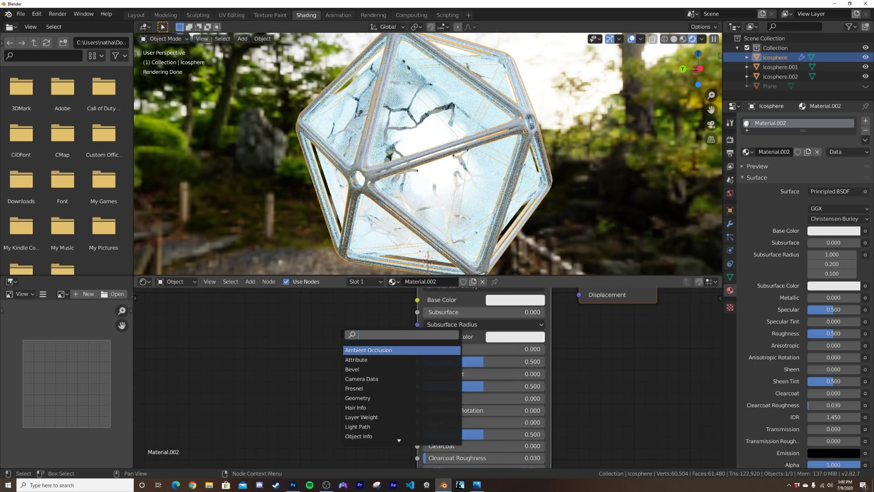
pyautogui.write('color ramp')
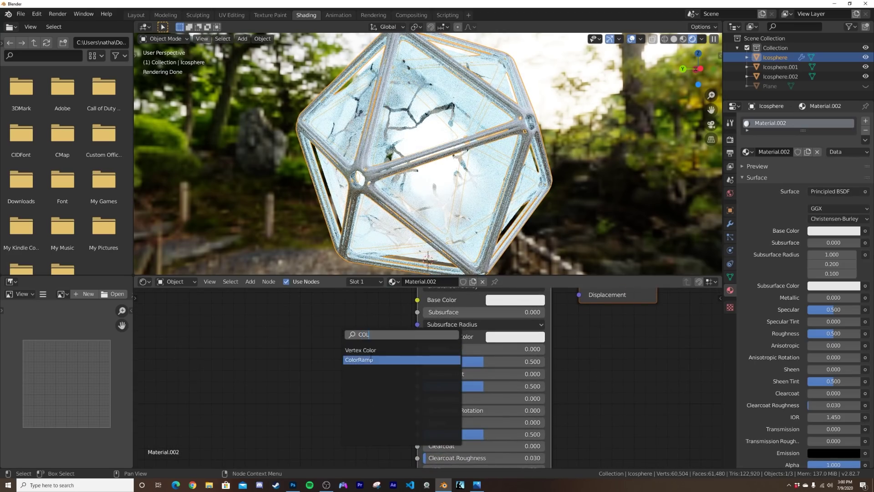
pyautogui.press('Return')
pyautogui.click(250, 343)
# Set the frame shader's Metallic to 1.000 and darken its Base Color to dark grey.
pyautogui.moveTo(455, 349); pyautogui.dragTo(545, 348)
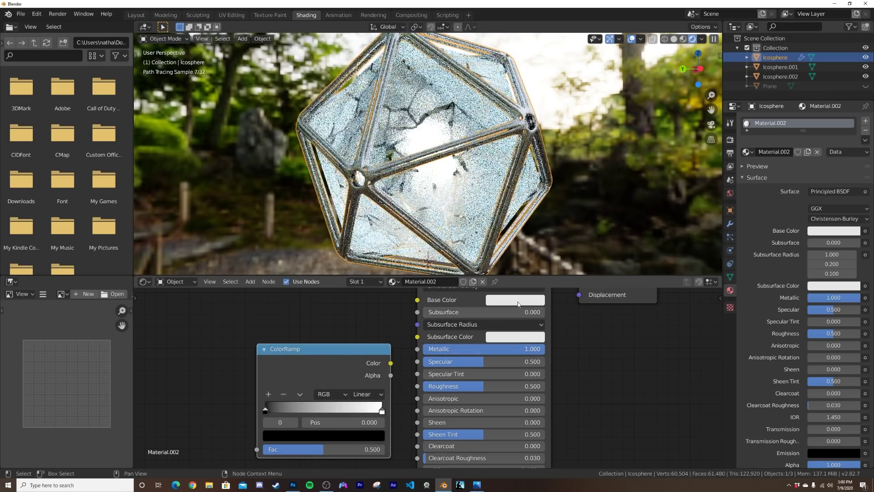
pyautogui.click(515, 300)
pyautogui.moveTo(581, 164); pyautogui.dragTo(581, 194)
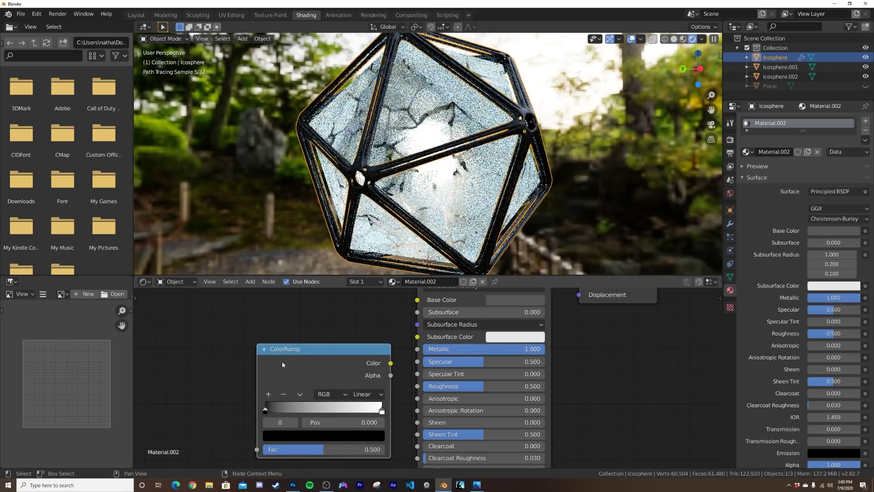
# Link the ColorRamp's Color output to the Roughness input of the frame's shader.
pyautogui.moveTo(361, 350); pyautogui.dragTo(531, 331, button='middle')
pyautogui.moveTo(562, 343); pyautogui.dragTo(537, 388)
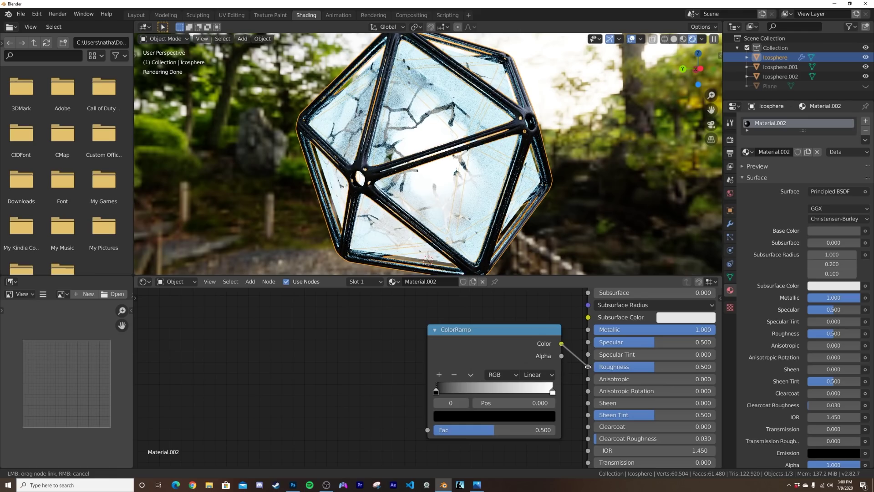
pyautogui.moveTo(587, 366); pyautogui.dragTo(587, 366)
# Add a Musgrave Texture before the ColorRamp, complete with Mapping and Texture Coordinate nodes.
pyautogui.hotkey('shift', 'a')
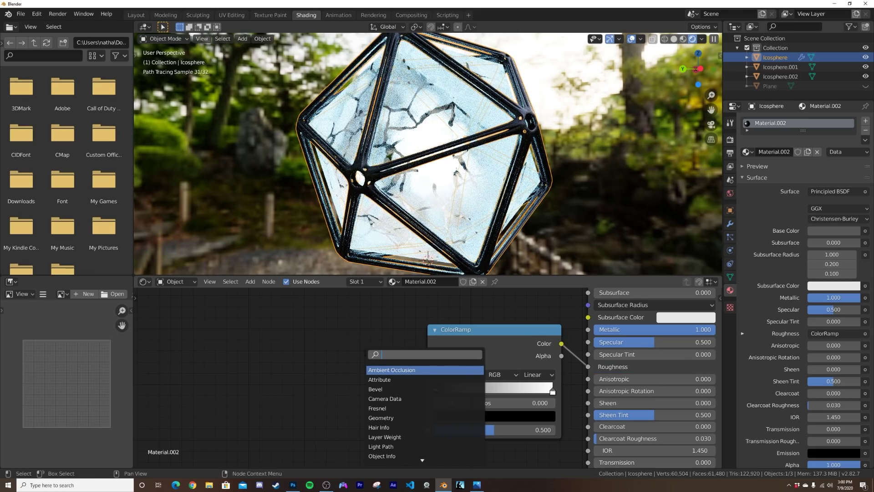
pyautogui.write('MUS')
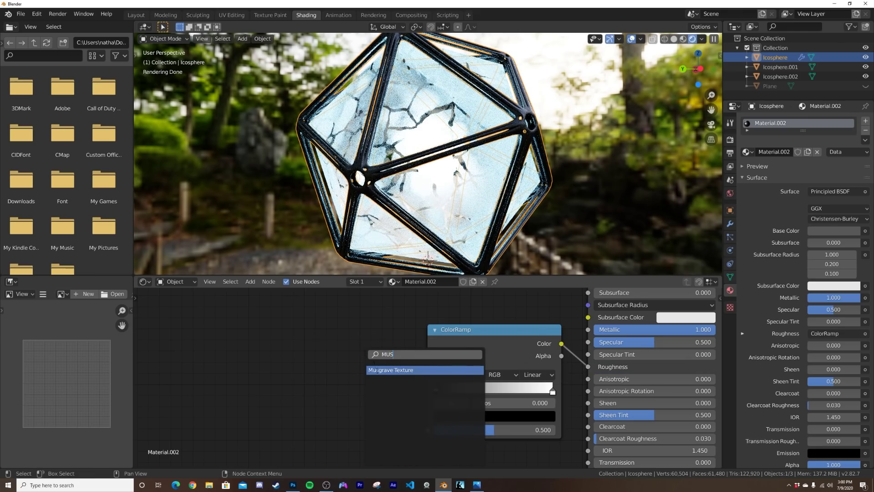
pyautogui.click(377, 370)
pyautogui.click(335, 378)
pyautogui.hotkey('ctrl', 't')
# Drive the Mapping node with Object coordinates and link the Musgrave's Fac output to the ColorRamp's Fac.
pyautogui.moveTo(335, 378); pyautogui.dragTo(471, 330, button='middle')
pyautogui.scroll(-1, 478, 346)
pyautogui.moveTo(279, 374); pyautogui.dragTo(329, 293)
pyautogui.moveTo(313, 364); pyautogui.dragTo(313, 363)
pyautogui.moveTo(501, 339); pyautogui.dragTo(404, 338, button='middle')
pyautogui.moveTo(456, 381); pyautogui.dragTo(456, 380)
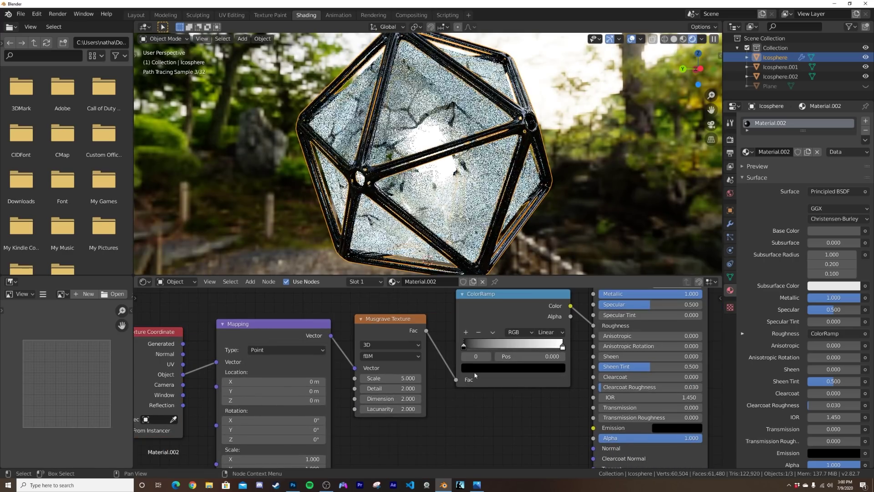
# Set the frame's Musgrave Texture to Detail 16 and Dimension 0.
pyautogui.scroll(6, 359, 185)
pyautogui.scroll(-5, 359, 185)
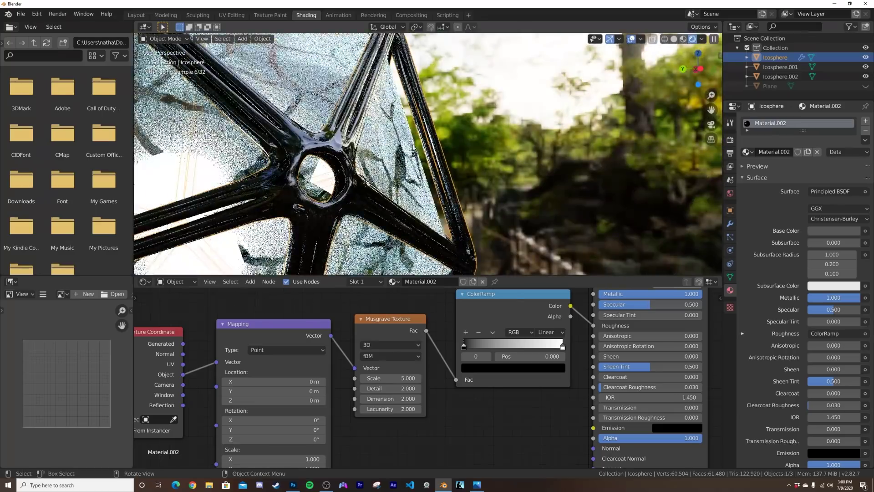
pyautogui.moveTo(397, 398); pyautogui.dragTo(450, 388)
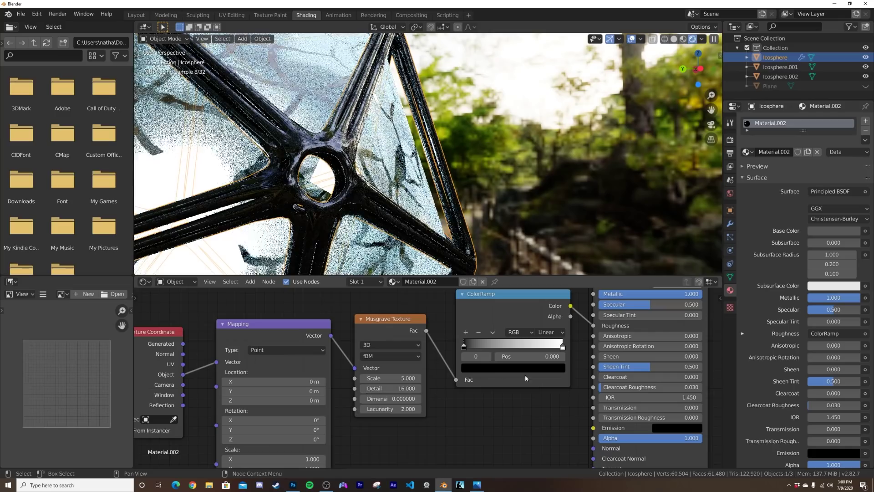
# Lighten the black stop of the frame's ColorRamp to mid grey and deselect the frame.
pyautogui.click(507, 369)
pyautogui.moveTo(543, 297); pyautogui.dragTo(543, 259)
pyautogui.scroll(6, 359, 136)
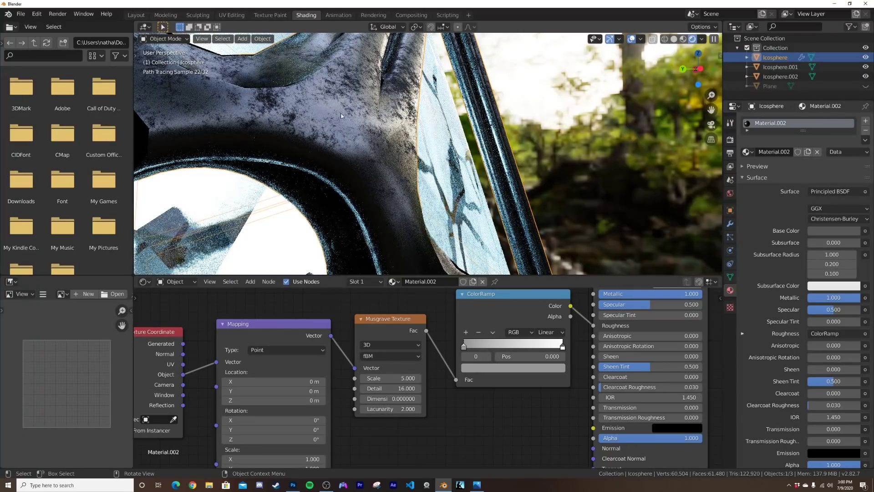
pyautogui.scroll(-8, 363, 135)
pyautogui.moveTo(391, 155); pyautogui.dragTo(426, 159, button='middle')
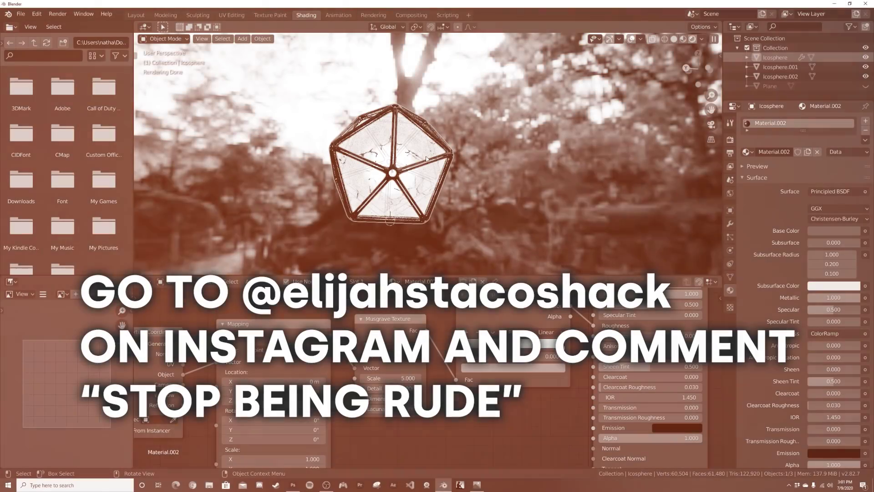
pyautogui.scroll(1, 426, 159)
pyautogui.hotkey('alt', 'a')
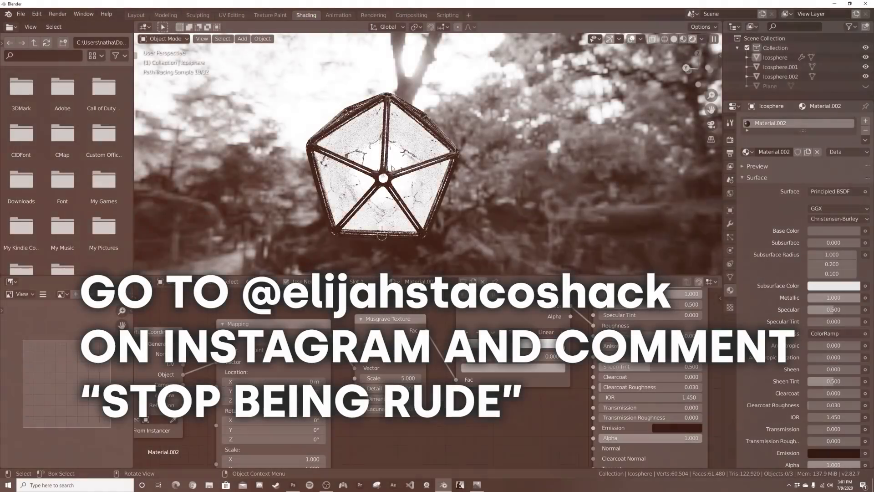
pyautogui.moveTo(384, 166); pyautogui.dragTo(428, 170, button='middle')
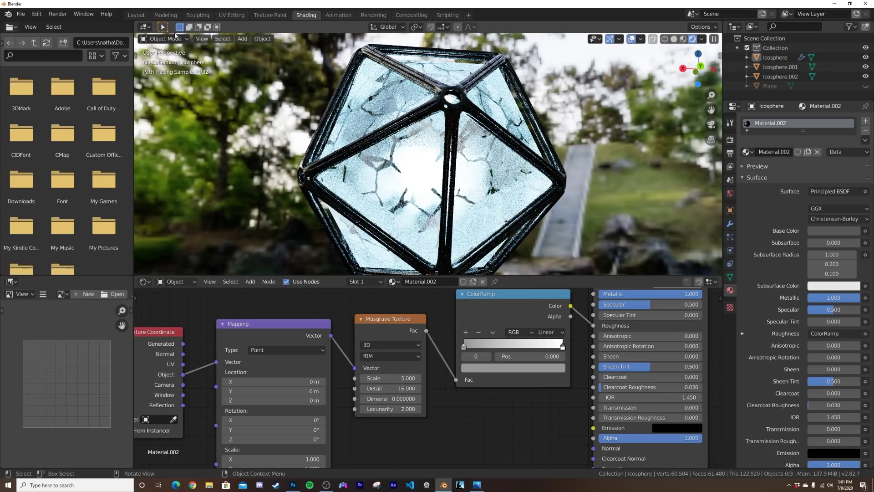
# Unhide the ground Plane and select it in the Layout workspace.
pyautogui.click(136, 15)
pyautogui.moveTo(396, 249); pyautogui.dragTo(853, 139, button='middle')
pyautogui.click(865, 85)
pyautogui.moveTo(476, 184); pyautogui.dragTo(504, 231, button='middle')
pyautogui.scroll(-4, 504, 231)
pyautogui.moveTo(490, 272); pyautogui.dragTo(492, 261, button='middle')
pyautogui.click(491, 260)
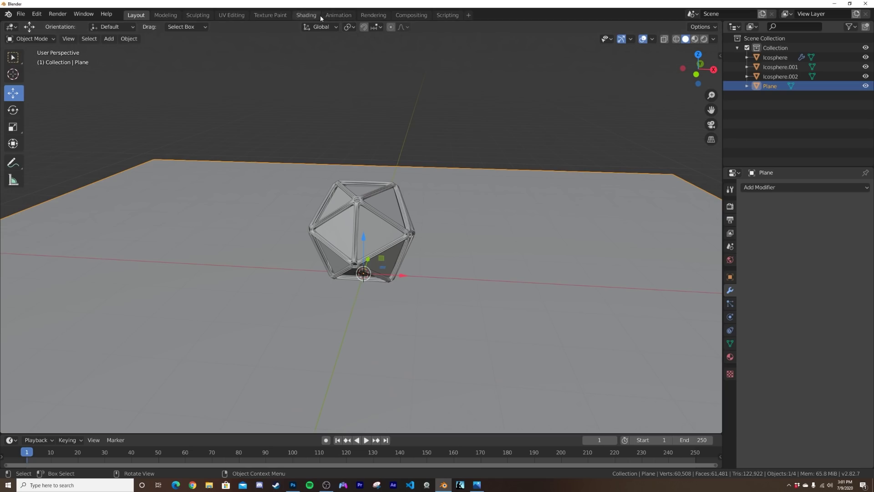
# Return to the Shading workspace and create a new material for the plane.
pyautogui.click(306, 15)
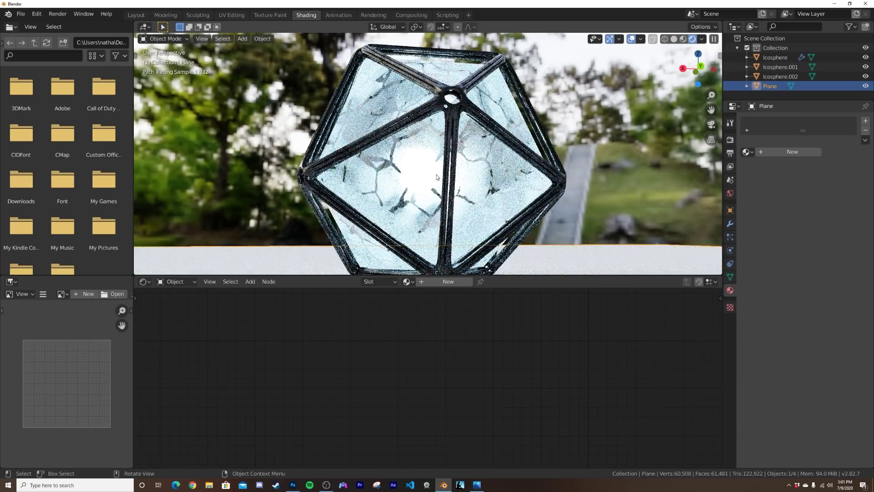
pyautogui.scroll(-4, 437, 186)
pyautogui.moveTo(437, 187); pyautogui.dragTo(440, 207, button='middle')
pyautogui.click(435, 281)
# Set the plane shader's Metallic to 1.000 and darken its Base Color to dark grey.
pyautogui.moveTo(478, 380); pyautogui.dragTo(290, 416, button='middle')
pyautogui.moveTo(479, 328); pyautogui.dragTo(518, 328)
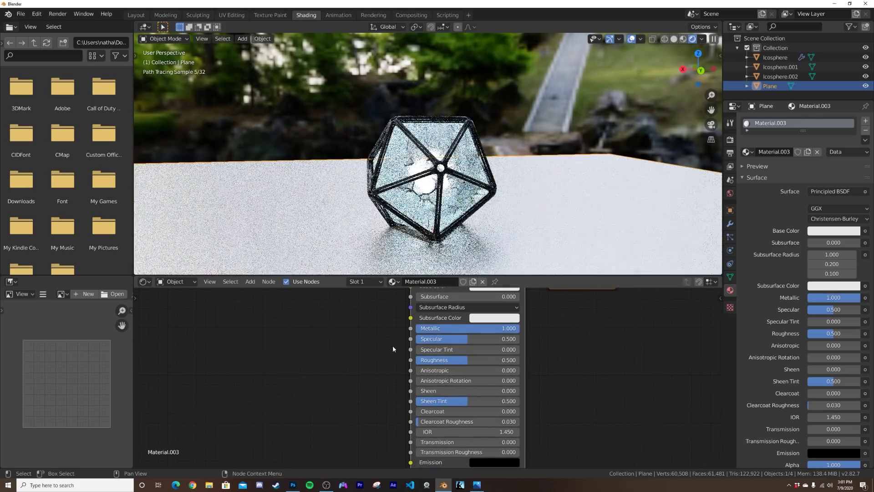
pyautogui.moveTo(490, 322); pyautogui.dragTo(483, 342, button='middle')
pyautogui.click(490, 310)
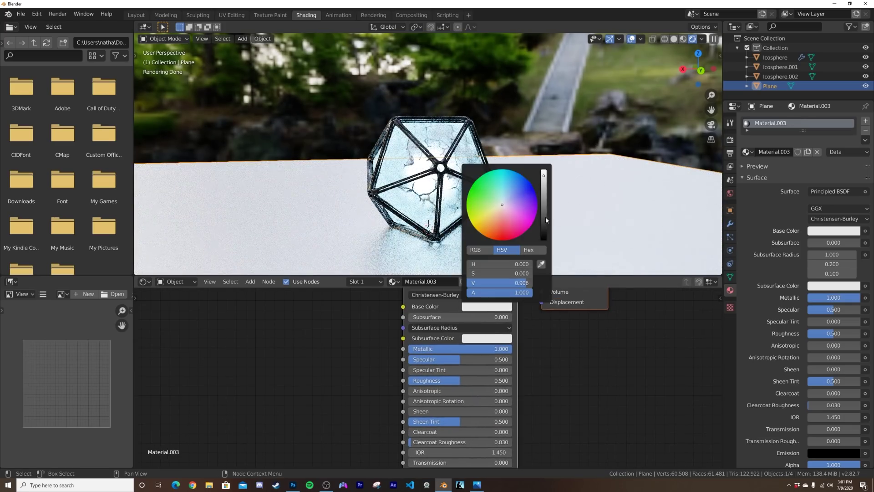
pyautogui.click(545, 216)
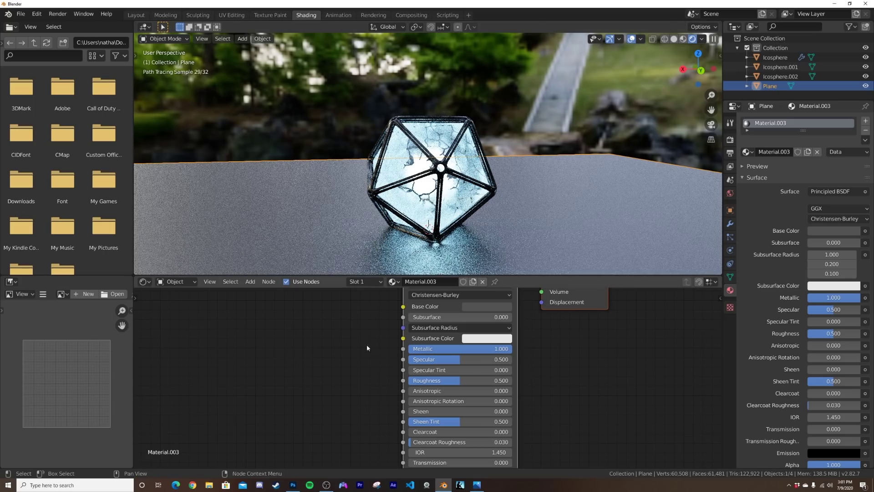
pyautogui.hotkey('shift', 'a')
pyautogui.click(345, 340)
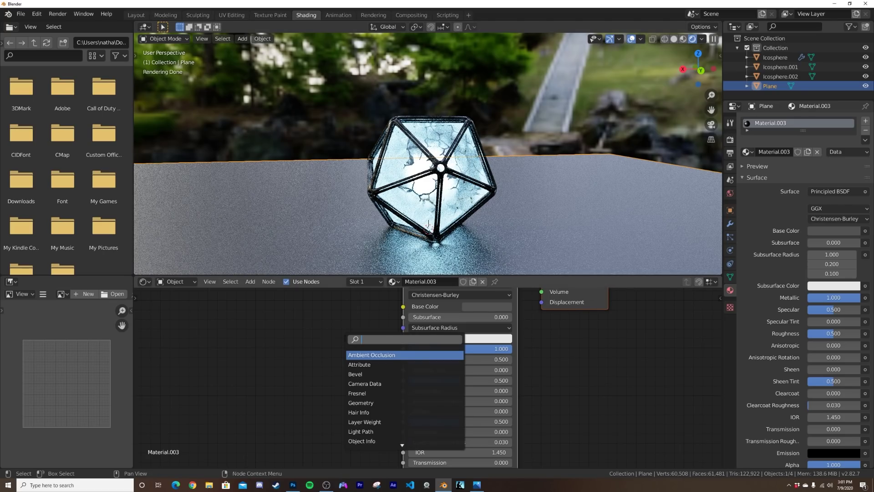
pyautogui.write('col')
pyautogui.click(363, 354)
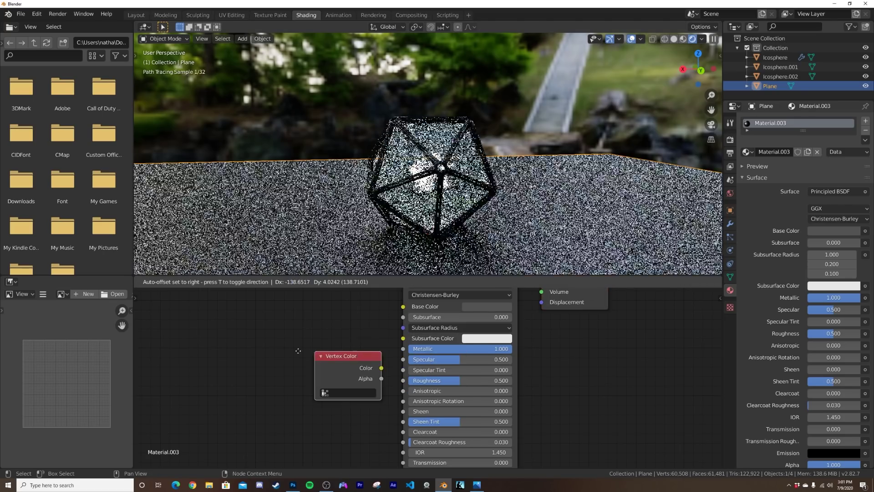
pyautogui.hotkey('ctrl', 'z')
# Add a ColorRamp node to the plane's material and connect its Color output to the Principled BSDF's Roughness.
pyautogui.hotkey('shift', 'a')
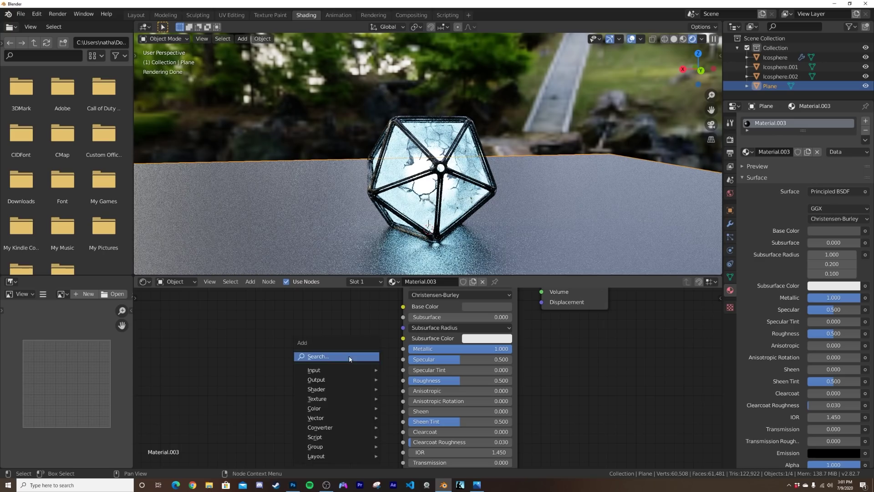
pyautogui.click(349, 356)
pyautogui.write('col')
pyautogui.click(366, 383)
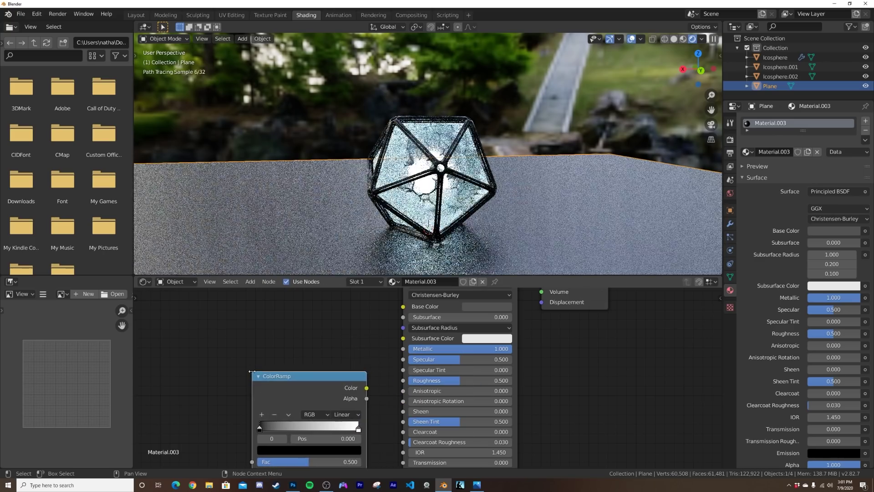
pyautogui.moveTo(367, 387); pyautogui.dragTo(406, 382)
# Add a Musgrave Texture node beside the ColorRamp in the plane's material.
pyautogui.moveTo(321, 385); pyautogui.dragTo(436, 351, button='middle')
pyautogui.hotkey('shift', 'a')
pyautogui.click(346, 346)
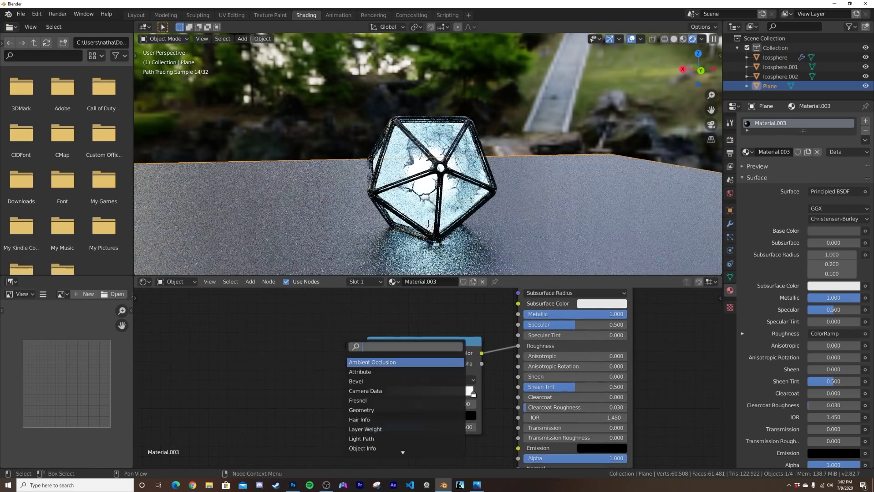
pyautogui.write('mu')
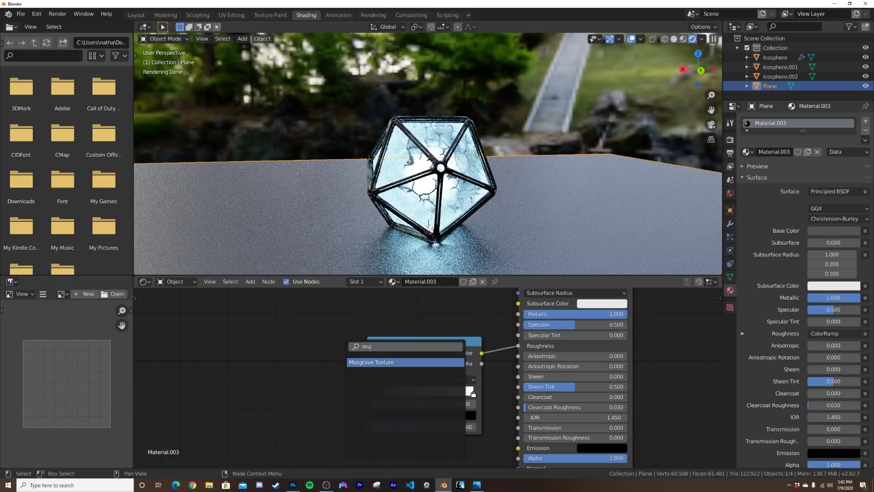
pyautogui.write('ius')
pyautogui.click(369, 361)
pyautogui.click(262, 354)
# Add Texture Coordinate and Mapping nodes for the Musgrave Texture and connect the texture's output to the ColorRamp's Fac.
pyautogui.hotkey('ctrl', 't')
pyautogui.moveTo(191, 383); pyautogui.dragTo(316, 369, button='middle')
pyautogui.moveTo(201, 394); pyautogui.dragTo(234, 381)
pyautogui.moveTo(457, 367); pyautogui.dragTo(355, 367, button='middle')
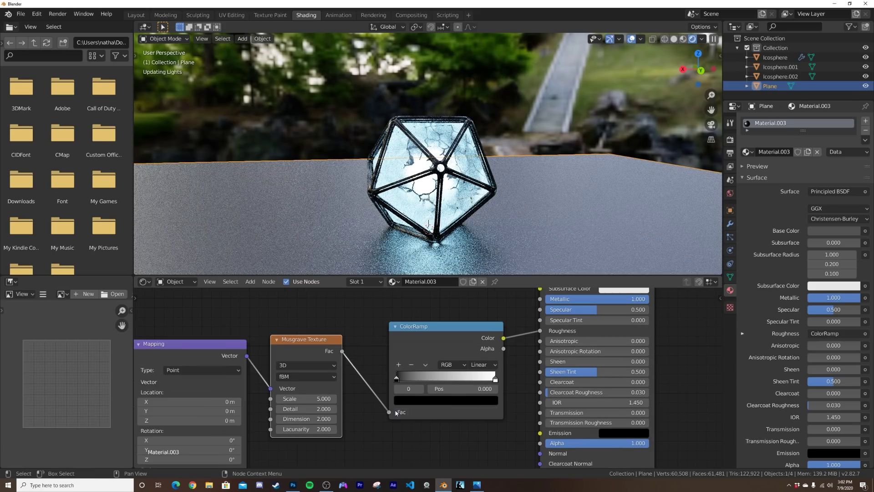
pyautogui.moveTo(395, 413); pyautogui.dragTo(392, 412)
# Set the Musgrave Texture's Detail to 16, Dimension to 0 and Scale to 3.
pyautogui.moveTo(313, 418); pyautogui.dragTo(346, 408)
pyautogui.moveTo(448, 214); pyautogui.dragTo(506, 229, button='middle')
pyautogui.scroll(5, 507, 229)
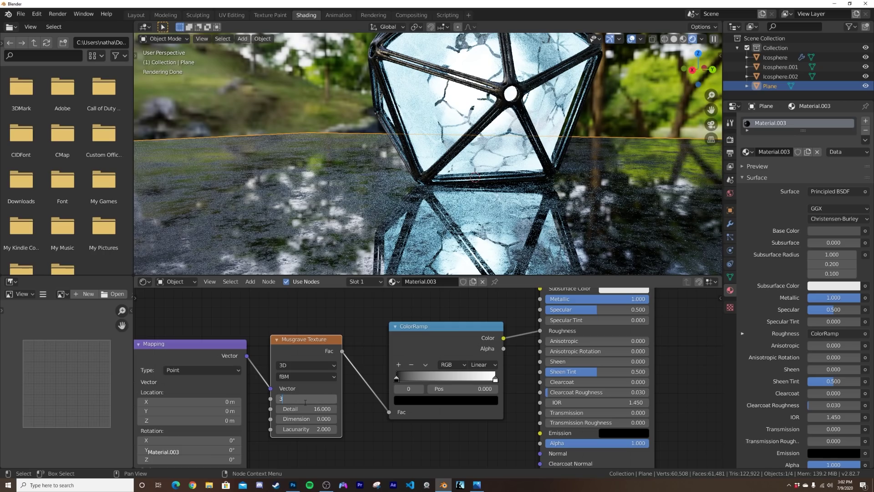
pyautogui.press('Return')
# Return to the Layout workspace, add a camera and align it to the front view of the icosphere.
pyautogui.click(136, 15)
pyautogui.moveTo(376, 177); pyautogui.dragTo(437, 226, button='middle')
pyautogui.press('`')
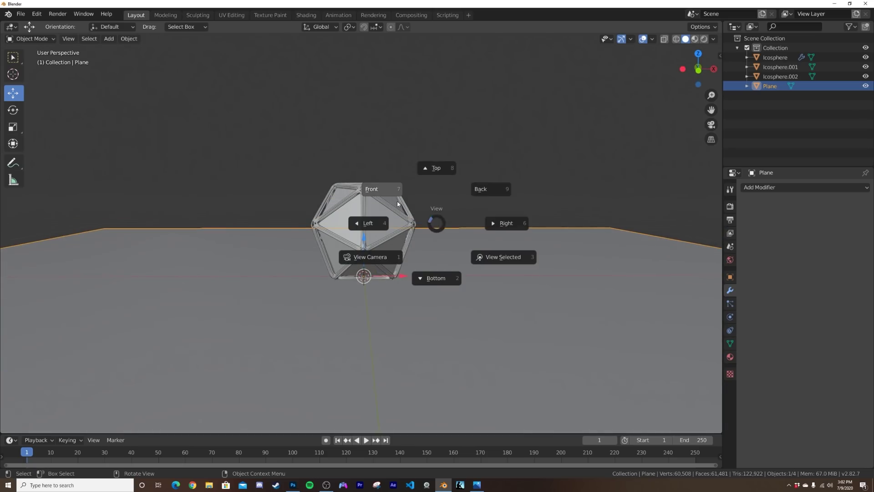
pyautogui.click(394, 198)
pyautogui.hotkey('shift', 'a')
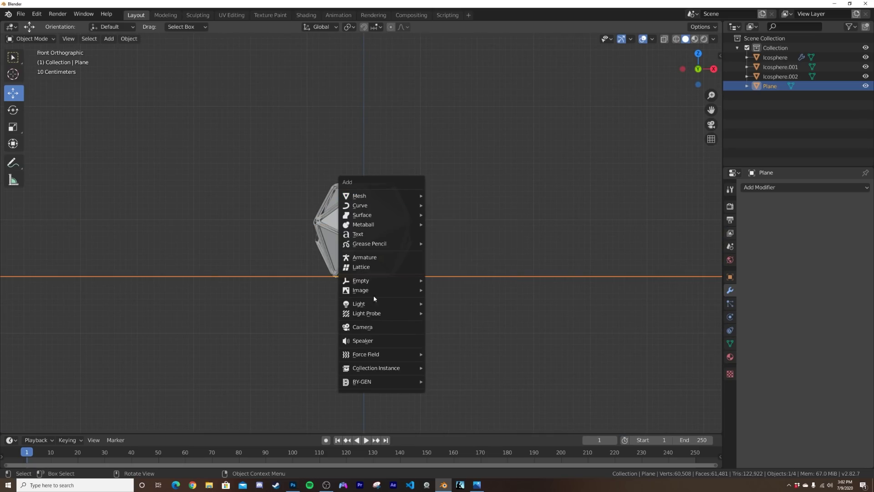
pyautogui.click(379, 329)
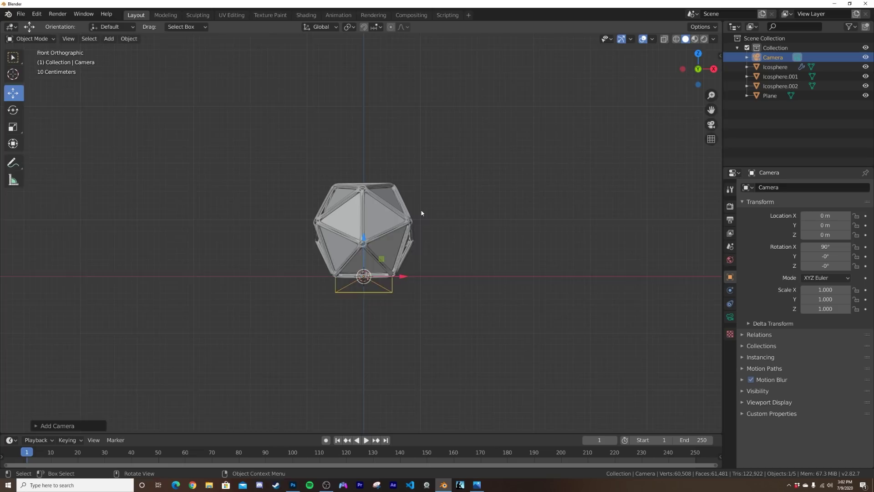
pyautogui.press('ctrl+alt+KP_0')
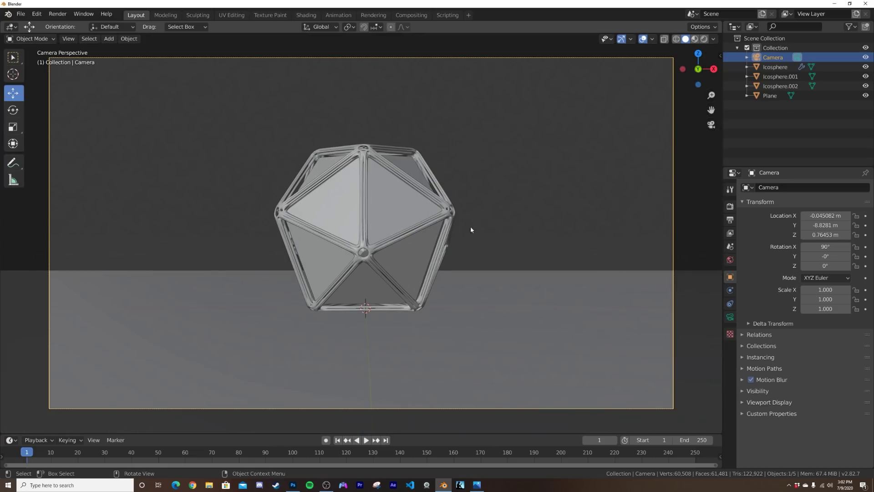
# Set the camera's focal length to 100 mm.
pyautogui.click(730, 317)
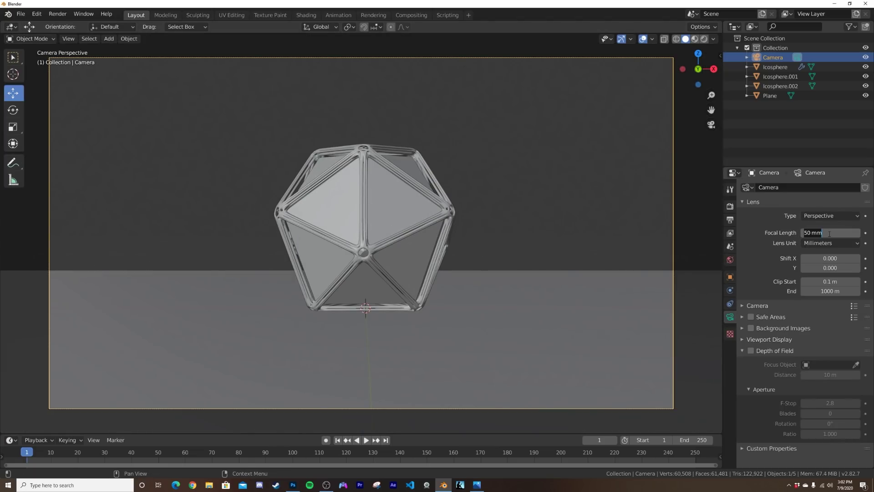
pyautogui.click(829, 234)
pyautogui.write('100')
pyautogui.press('Return')
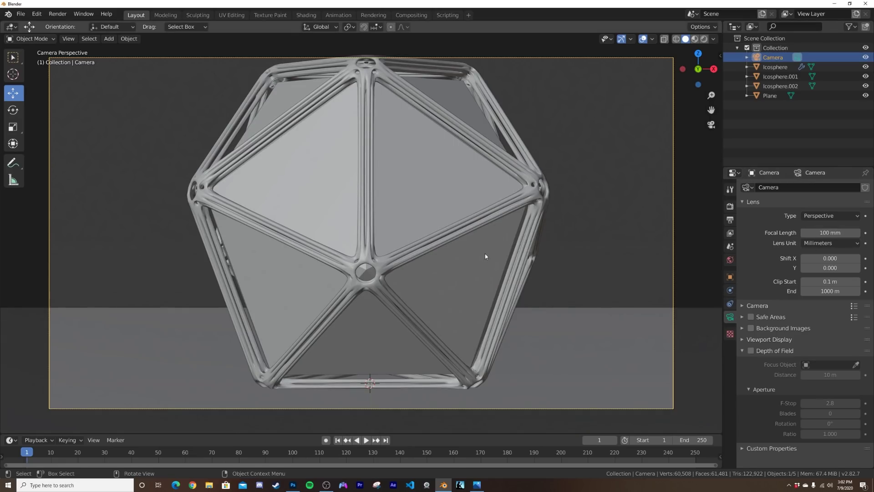
# Move the camera back about 4.7 m along its local Z axis and align it to a slightly rotated view.
pyautogui.press('g')
pyautogui.press('z')
pyautogui.press('z')
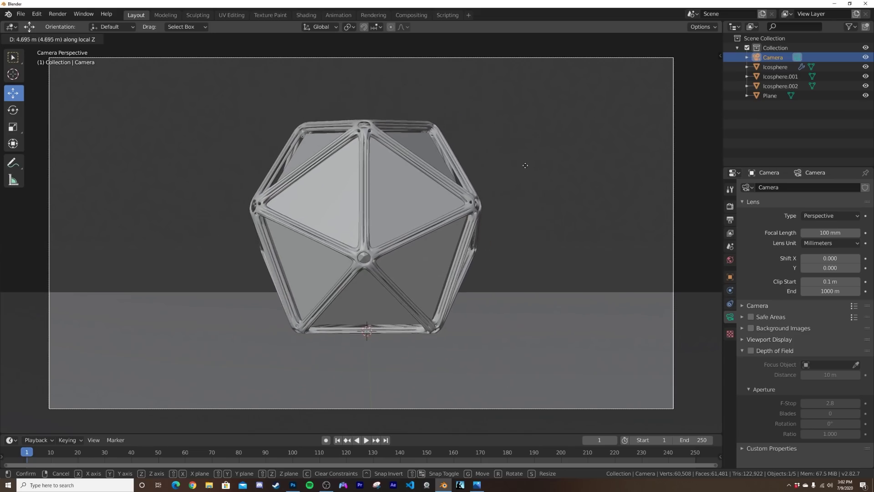
pyautogui.click(518, 163)
pyautogui.moveTo(450, 266); pyautogui.dragTo(432, 271, button='middle')
pyautogui.press('KP_0')
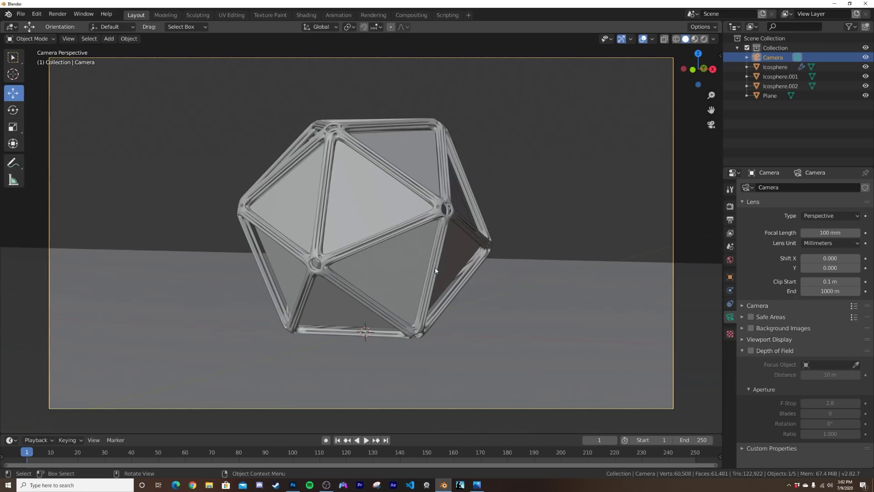
# Lower the camera slightly, tilt it with a free rotation and reposition it to reframe the icosphere.
pyautogui.press('g')
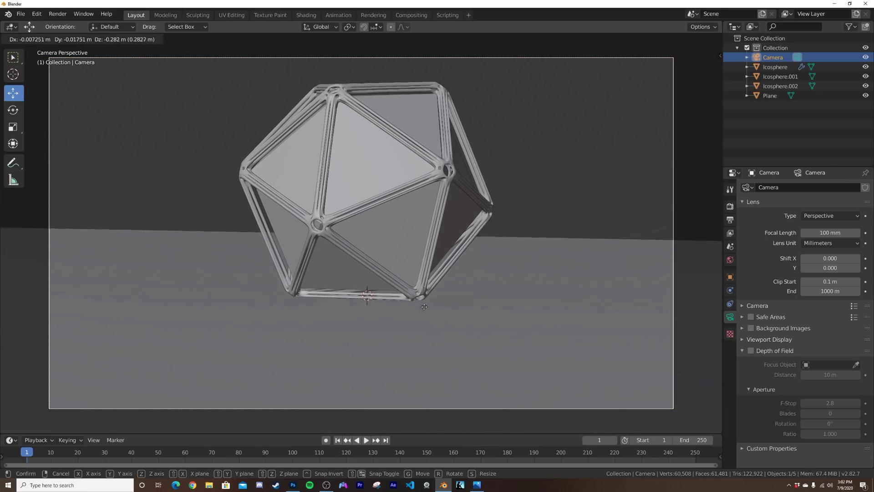
pyautogui.click(425, 318)
pyautogui.press('r')
pyautogui.press('r')
pyautogui.click(425, 314)
pyautogui.press('g')
pyautogui.click(422, 332)
# Bring the camera closer, recentre the icosphere, and pull the camera back about 1.2 m along its local Z with a final distance adjustment.
pyautogui.press('g')
pyautogui.press('z')
pyautogui.press('z')
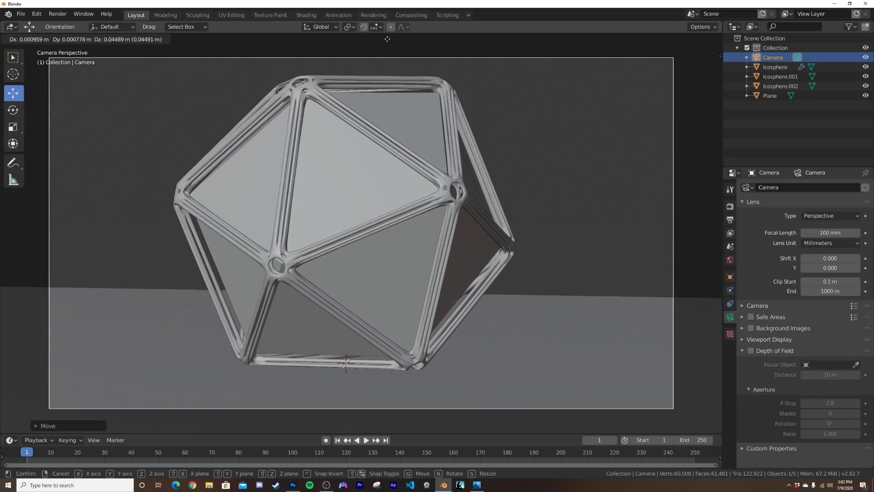
pyautogui.click(396, 365)
pyautogui.press('g')
pyautogui.press('z')
pyautogui.press('z')
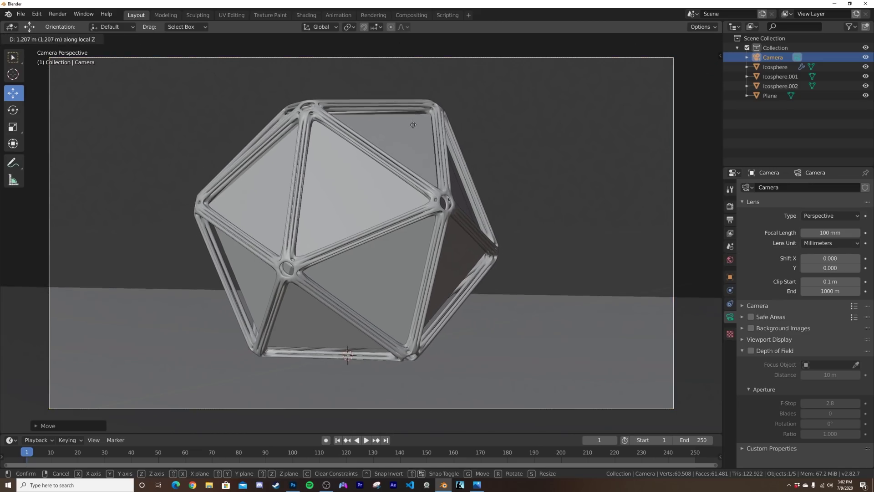
pyautogui.click(414, 124)
pyautogui.press('g')
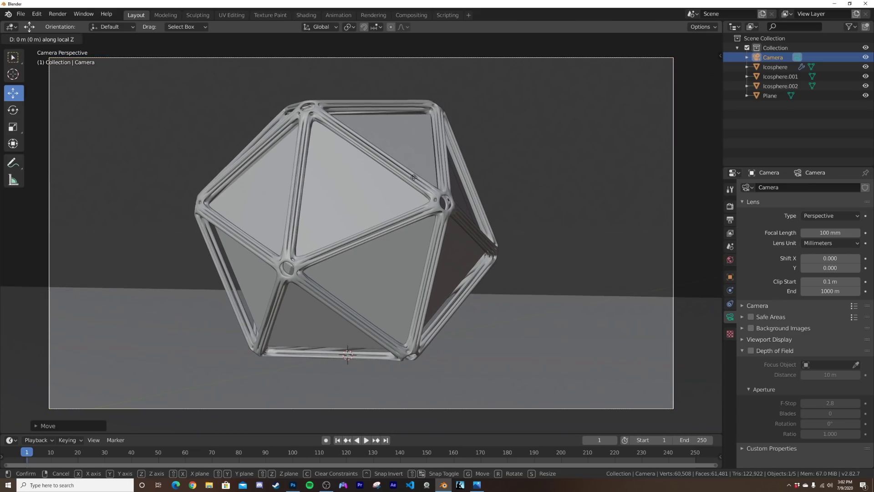
pyautogui.press('z')
pyautogui.press('z')
pyautogui.click(490, 320)
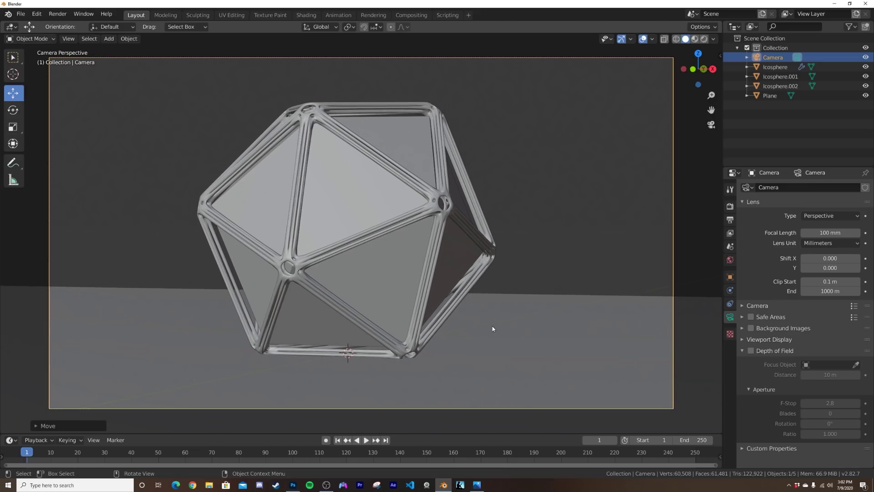
# Slide the ground plane away from the camera along the Y axis and preview the camera view in rendered shading.
pyautogui.click(492, 326)
pyautogui.press('KP_0')
pyautogui.scroll(-5, 472, 327)
pyautogui.press('g')
pyautogui.press('y')
pyautogui.click(414, 193)
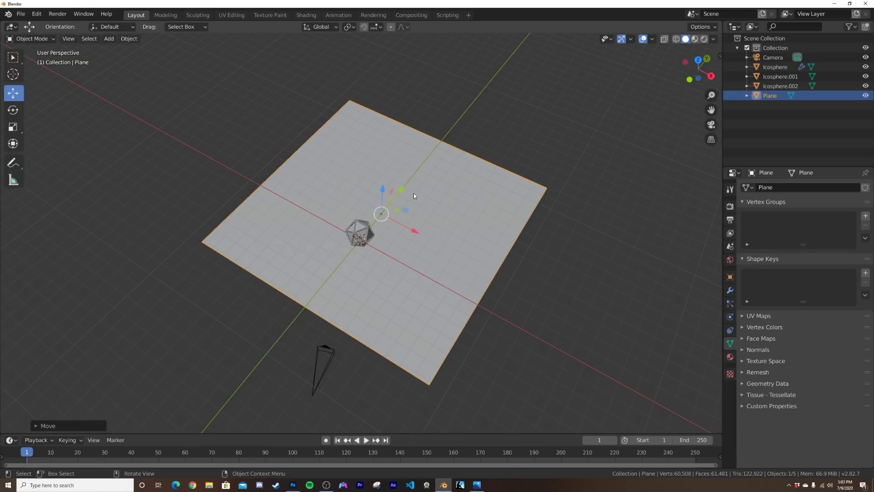
pyautogui.press('KP_0')
pyautogui.click(512, 154)
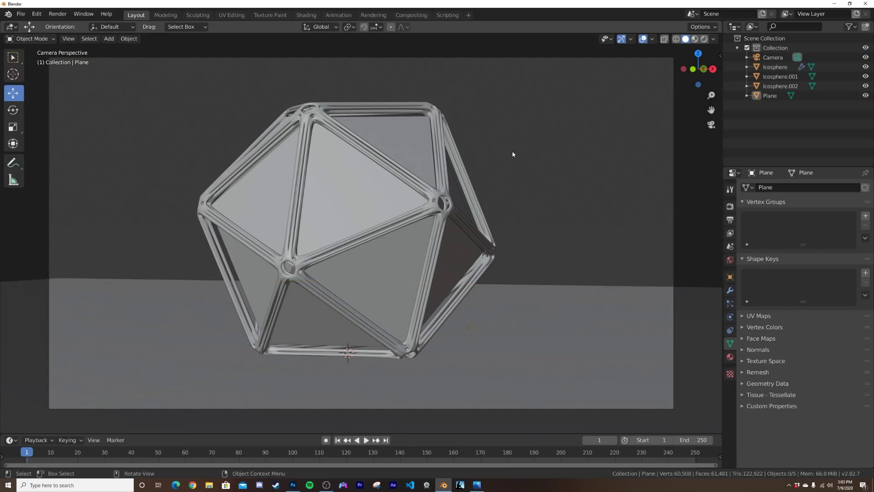
pyautogui.press('z')
pyautogui.press('8')
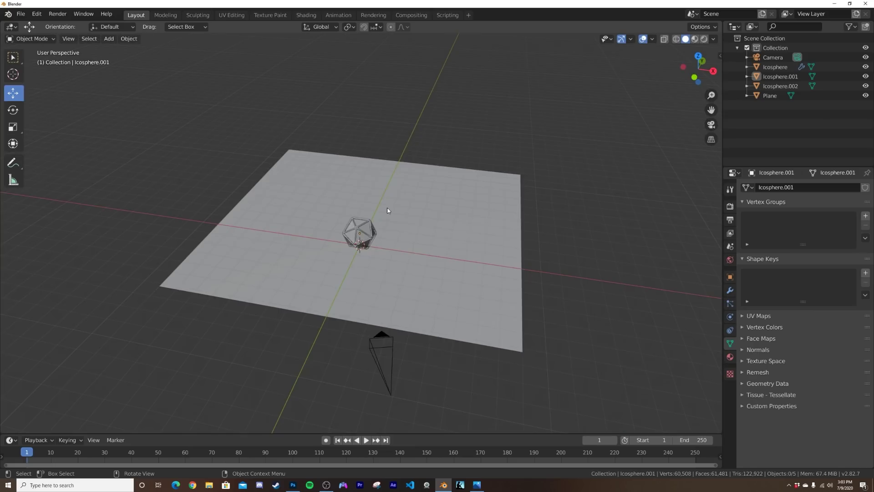
# Add a cube around the scene, scale it by a factor of 9 and apply its scale.
pyautogui.hotkey('shift', 'a')
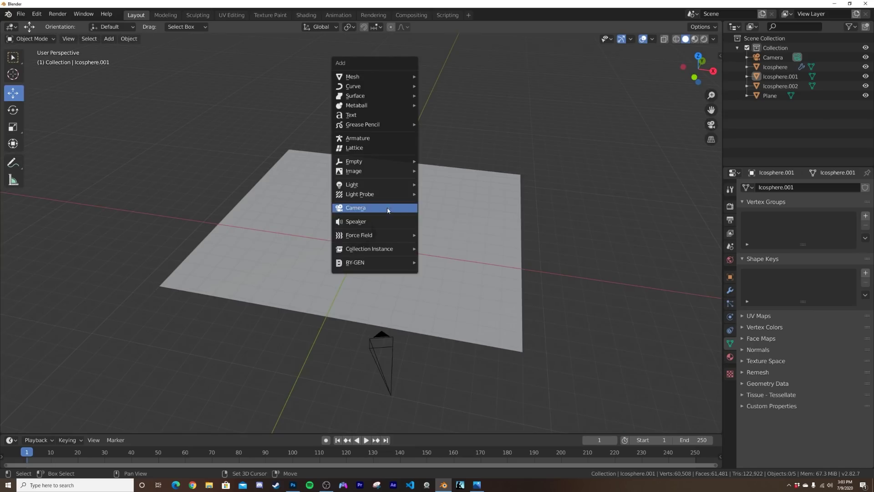
pyautogui.moveTo(355, 78)
pyautogui.click(483, 86)
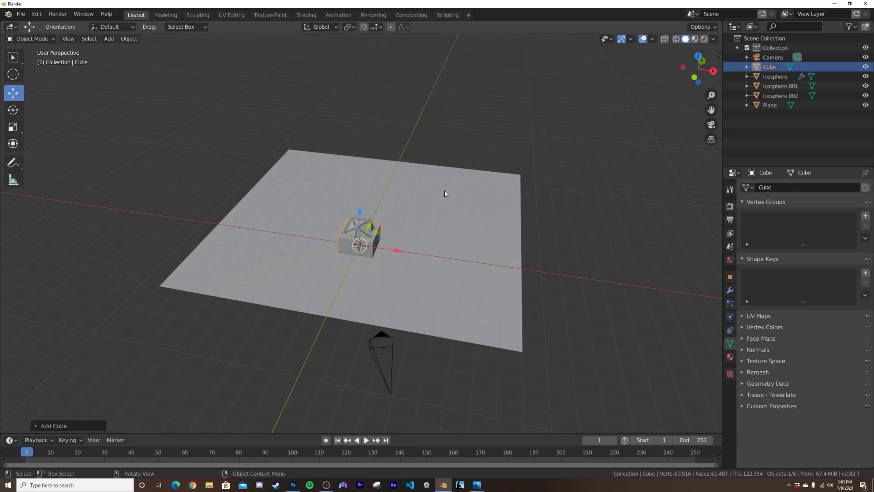
pyautogui.write('s9')
pyautogui.press('Return')
pyautogui.hotkey('ctrl', 'a')
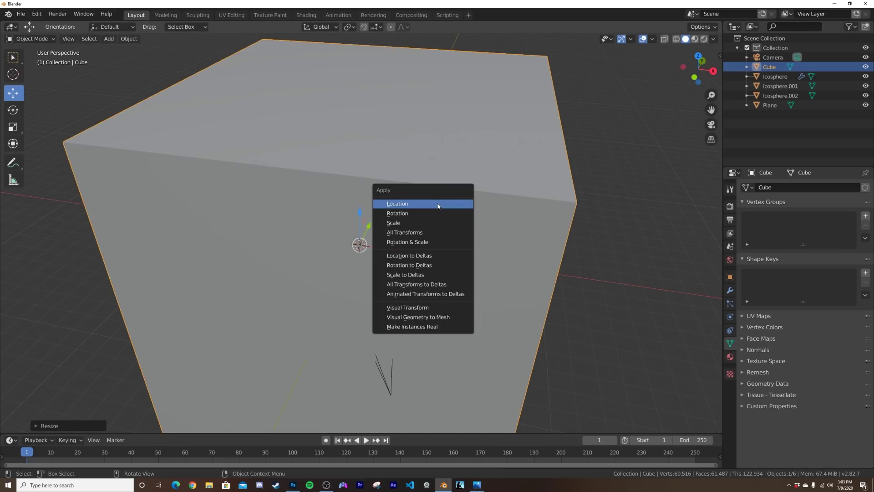
pyautogui.click(408, 227)
pyautogui.press('KP_0')
pyautogui.press('KP_0')
# Enlarge the cube further so it encloses the camera and apply its scale again.
pyautogui.moveTo(416, 254); pyautogui.dragTo(399, 255, button='middle')
pyautogui.scroll(-4, 401, 255)
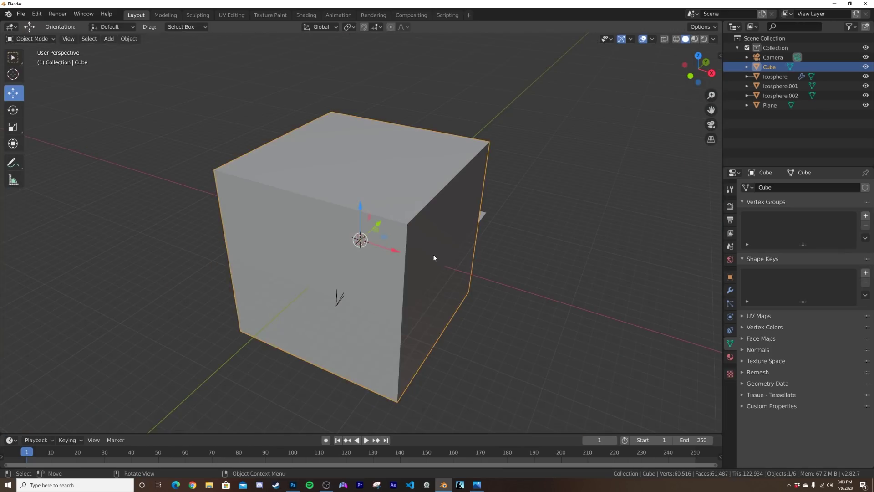
pyautogui.press('s')
pyautogui.click(497, 238)
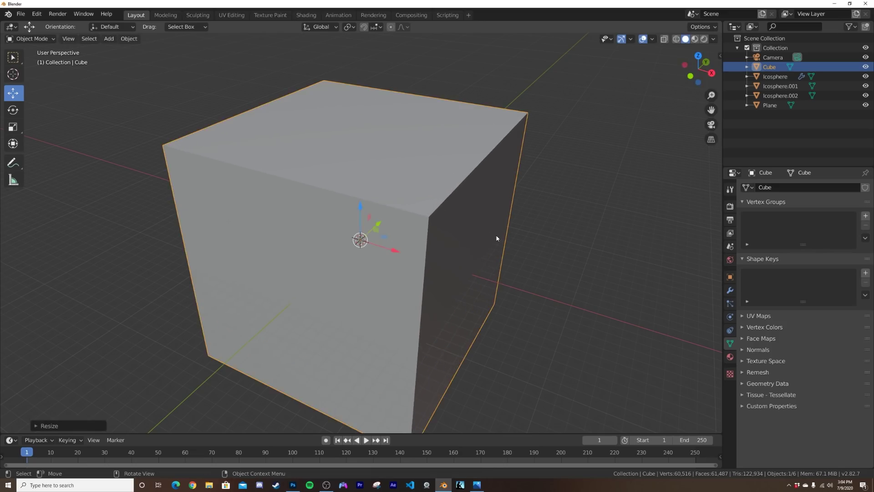
pyautogui.press('KP_0')
pyautogui.hotkey('ctrl', 'a')
pyautogui.click(497, 237)
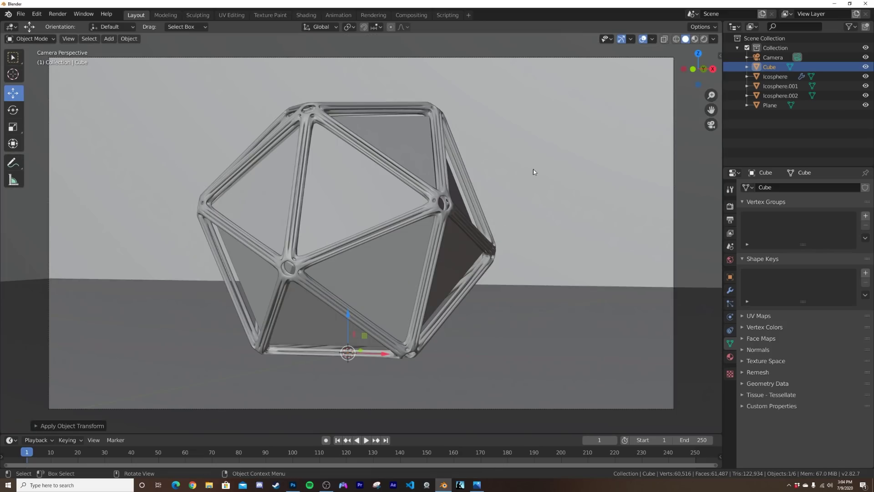
# Create a new material for the cube and set its surface shader to Principled Volume.
pyautogui.press('KP_0')
pyautogui.press('KP_Decimal')
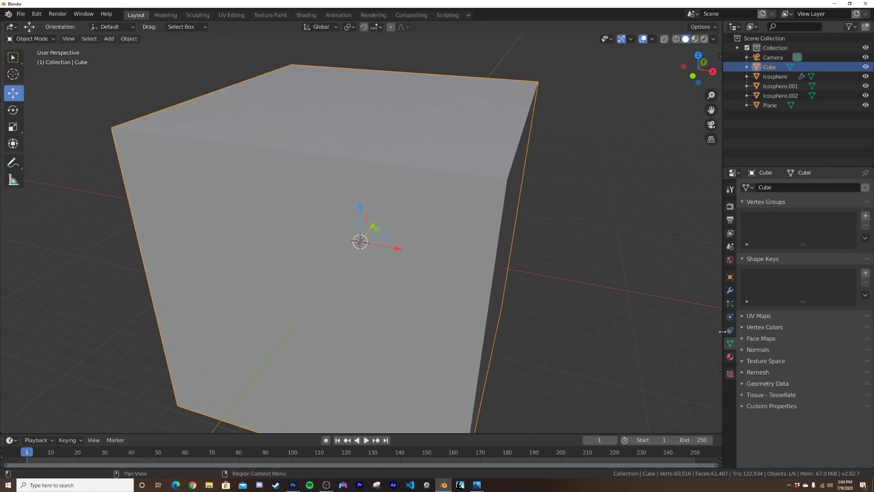
pyautogui.click(731, 354)
pyautogui.click(793, 219)
pyautogui.click(823, 258)
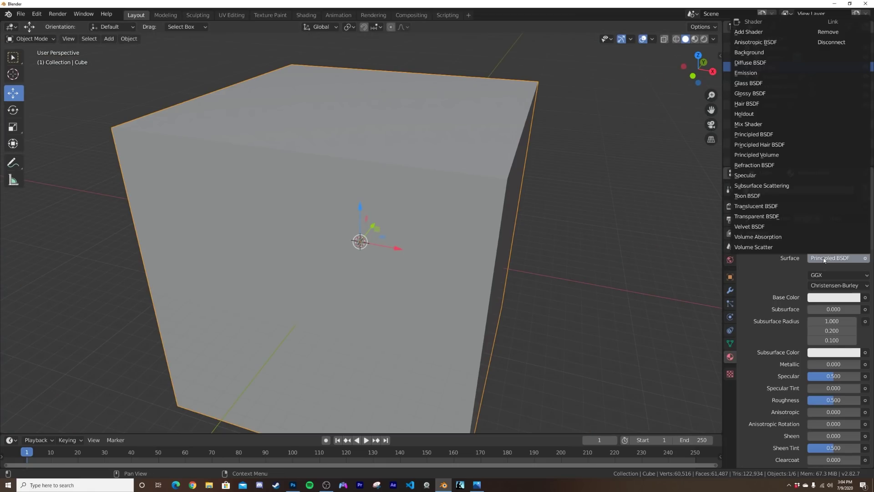
pyautogui.click(756, 154)
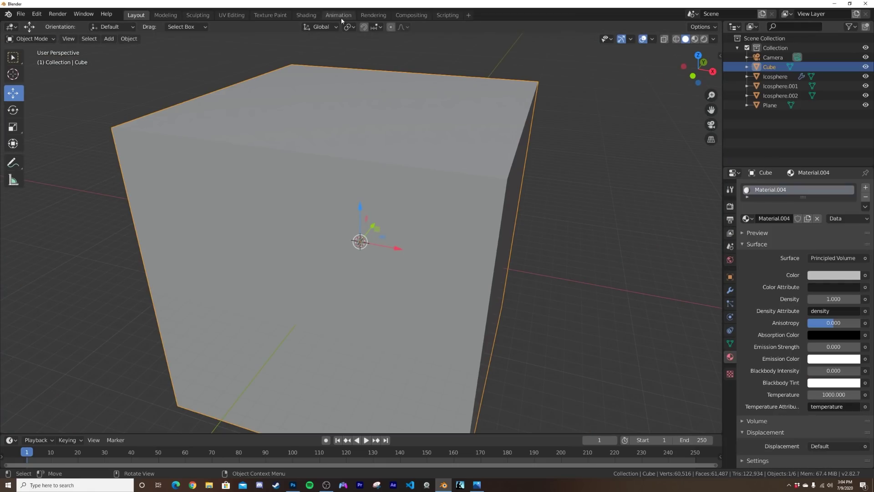
# In the Shading workspace, reconnect the Principled Volume output to the Material Output's Volume socket and view through the camera.
pyautogui.click(319, 17)
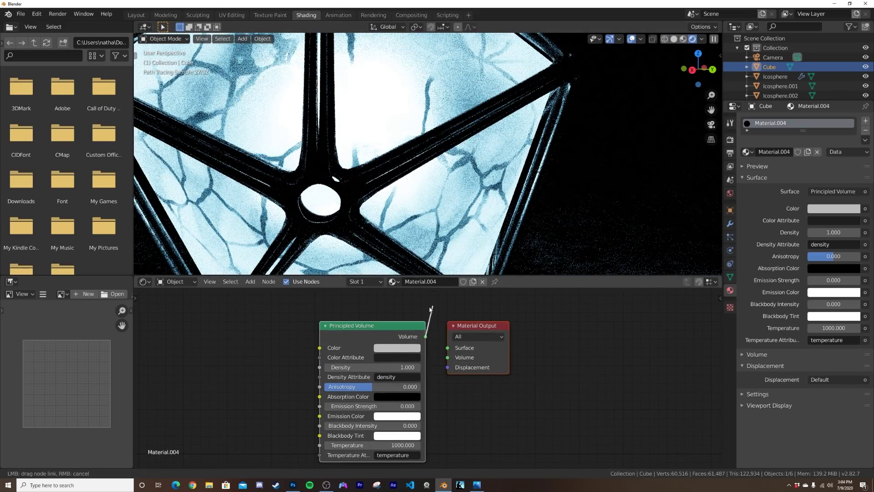
pyautogui.moveTo(447, 356); pyautogui.dragTo(448, 357)
pyautogui.press('KP_0')
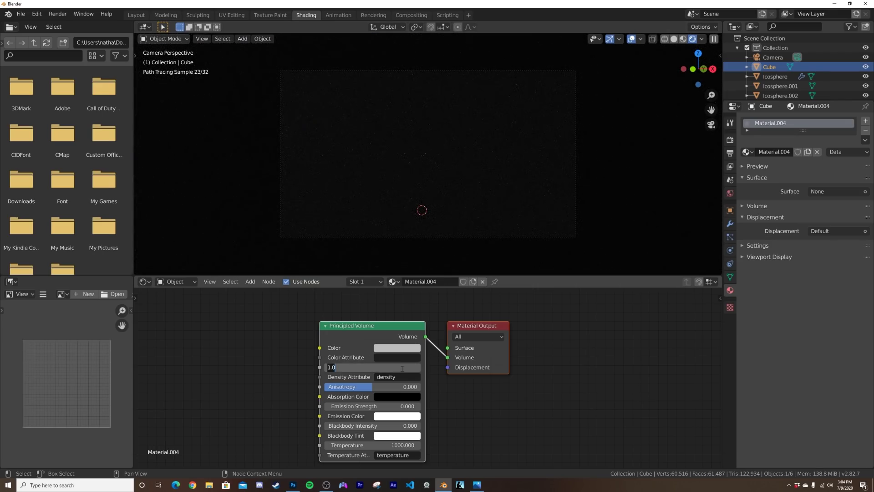
# Set the Principled Volume density to 0.1 and switch the rendered viewport to the scene's own lights and world.
pyautogui.click(399, 365)
pyautogui.write('0.1')
pyautogui.press('Return')
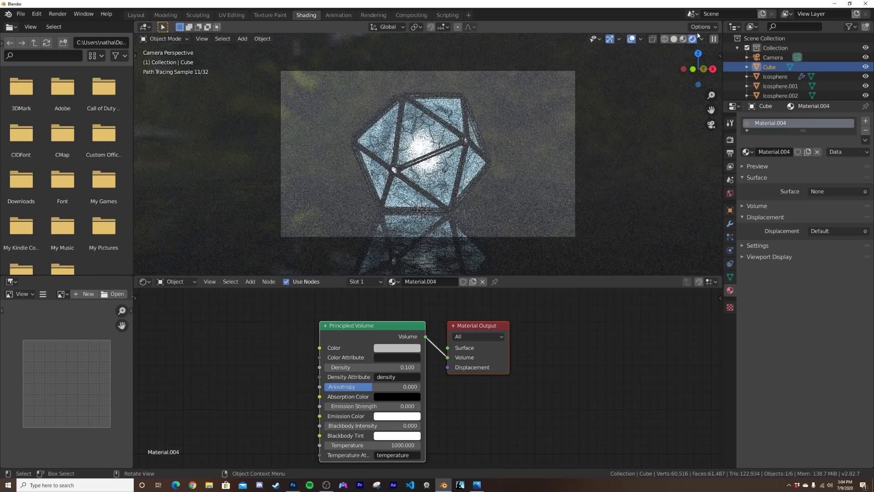
pyautogui.click(702, 39)
pyautogui.click(649, 85)
pyautogui.click(648, 95)
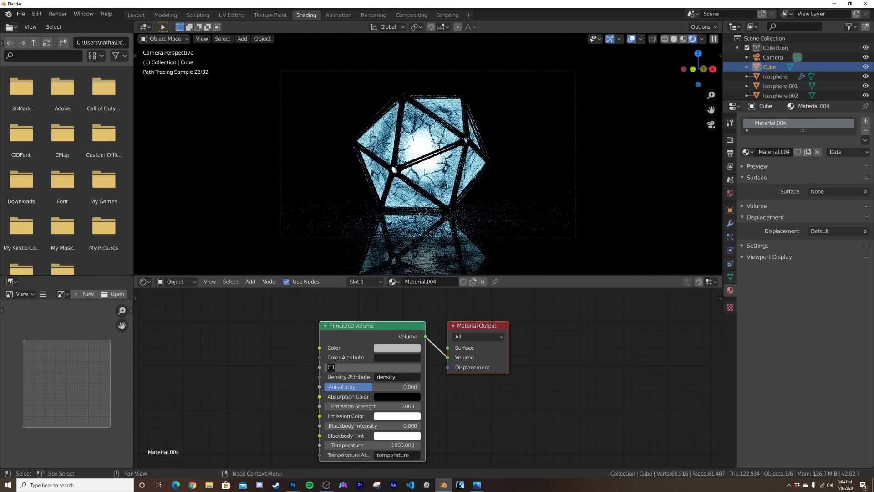
pyautogui.press('Return')
# Add an area light and move it straight up above the icosphere.
pyautogui.hotkey('shift', 'a')
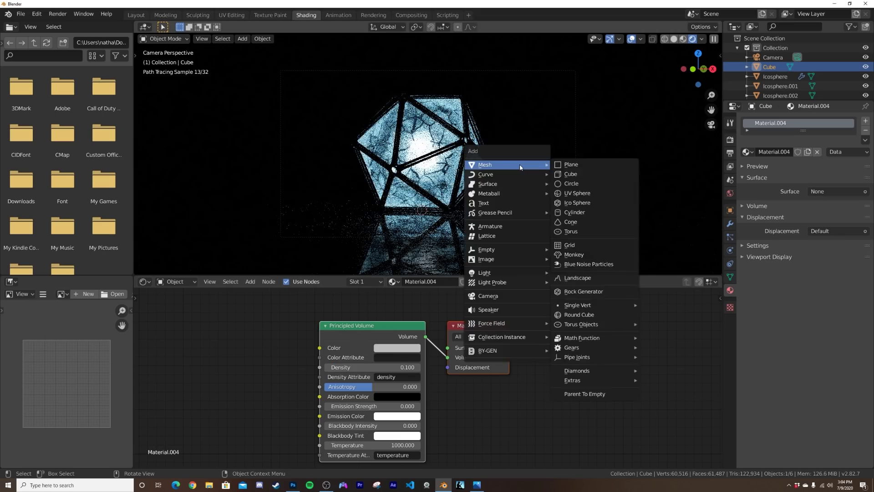
pyautogui.moveTo(498, 275)
pyautogui.click(561, 303)
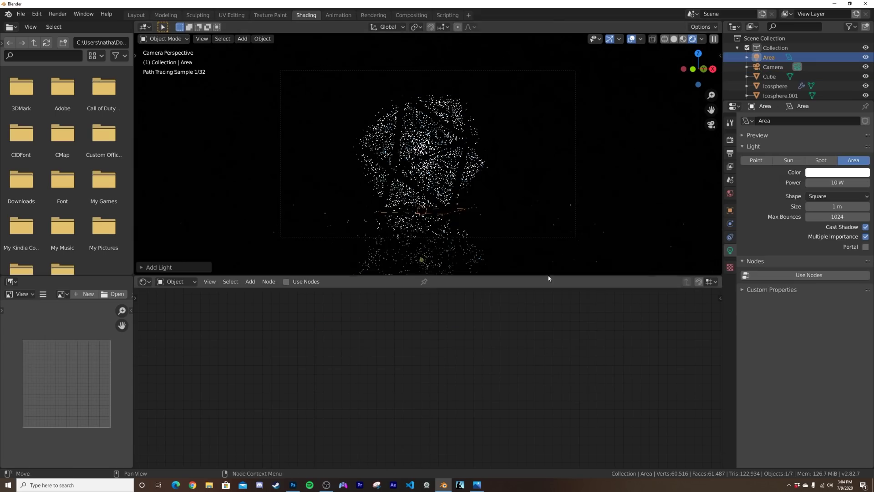
pyautogui.moveTo(136, 56); pyautogui.dragTo(155, 56)
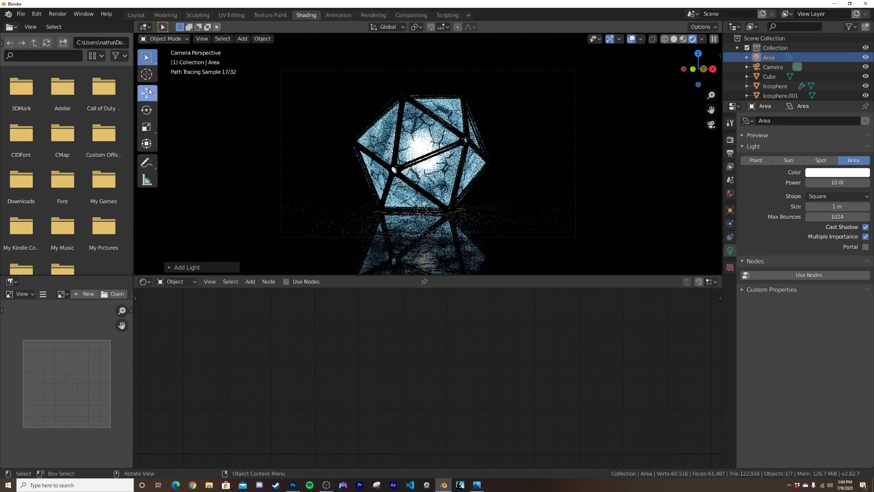
pyautogui.click(146, 92)
pyautogui.moveTo(421, 171); pyautogui.dragTo(428, 196)
# Set the area light's power to about 145 W and its color to light blue.
pyautogui.moveTo(837, 183); pyautogui.dragTo(867, 183)
pyautogui.click(829, 173)
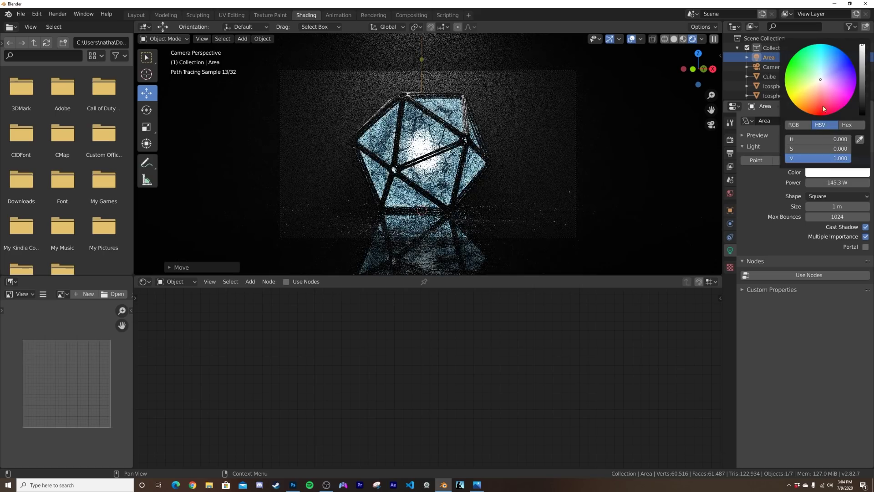
pyautogui.moveTo(821, 79); pyautogui.dragTo(824, 67)
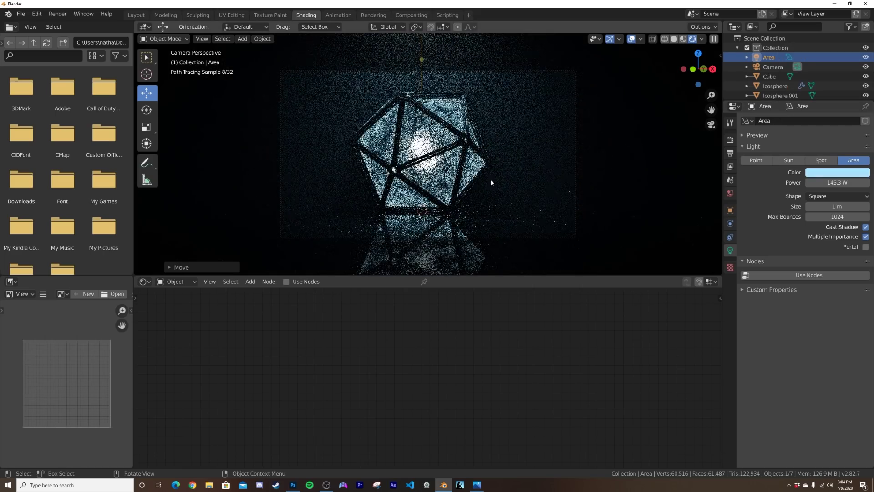
# In the Layout workspace, show the rendered camera view and raise the area light's power to about 297 W.
pyautogui.click(136, 15)
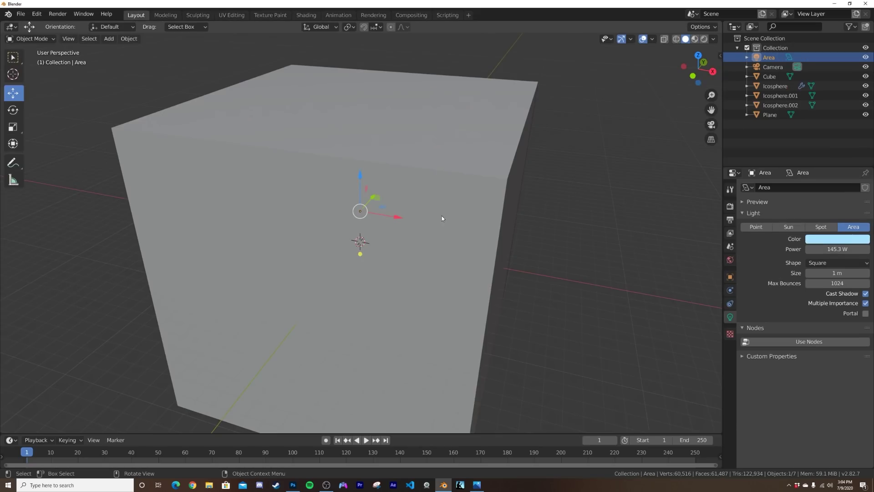
pyautogui.press('KP_0')
pyautogui.press('z')
pyautogui.click(441, 159)
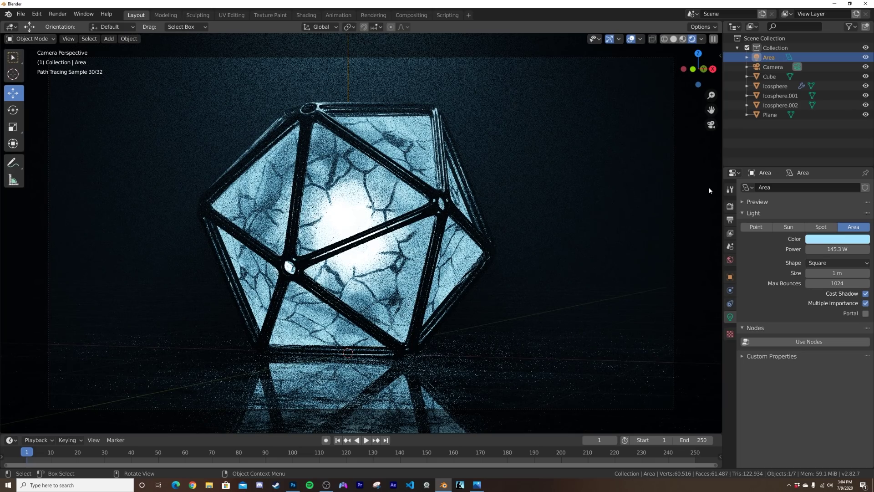
pyautogui.moveTo(828, 250); pyautogui.dragTo(862, 249)
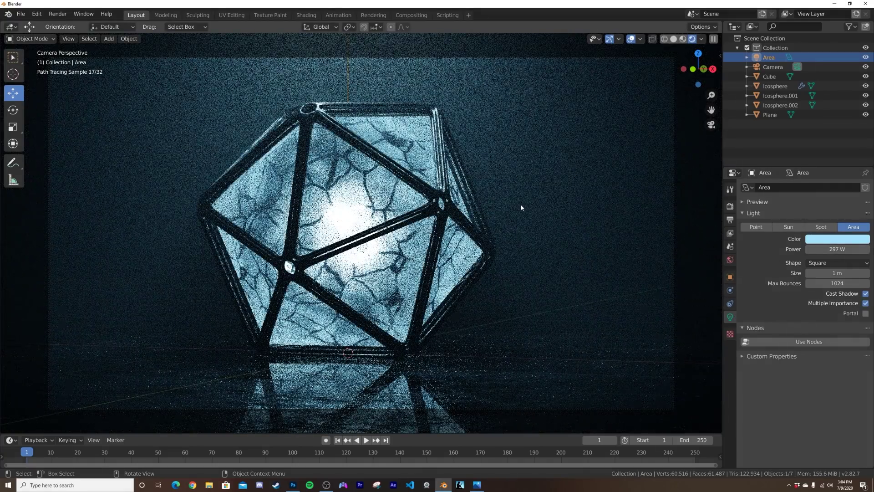
# Select the icosphere frame in solid shading and set its Wireframe modifier thickness to about 0.138 m.
pyautogui.click(442, 220)
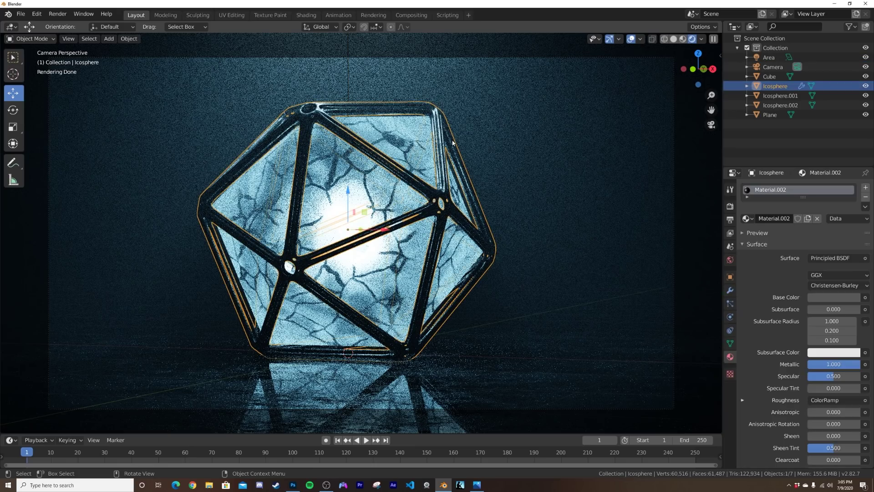
pyautogui.press('z')
pyautogui.click(487, 153)
pyautogui.click(729, 290)
pyautogui.moveTo(772, 229); pyautogui.dragTo(798, 229)
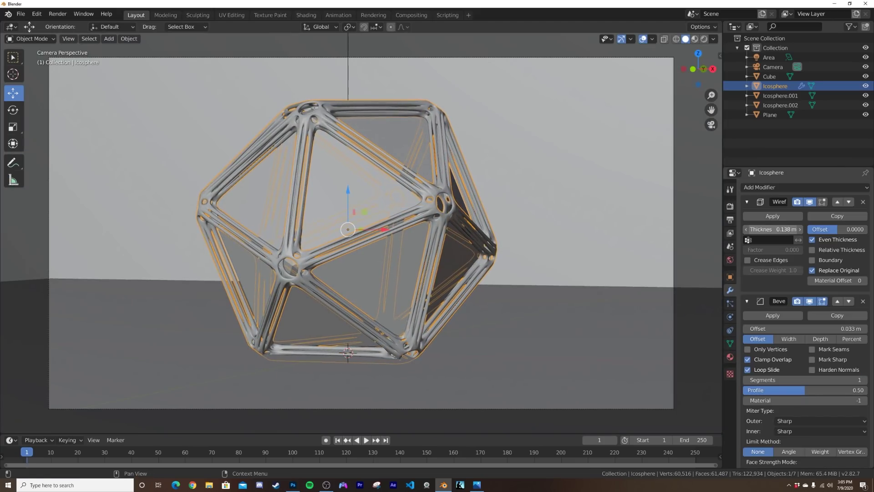
# Raise the frame and the inner glass icosphere slightly together along Z and check them in the rendered view.
pyautogui.keyDown('shift'); pyautogui.click(372, 274); pyautogui.keyUp('shift')
pyautogui.moveTo(349, 193); pyautogui.dragTo(349, 188)
pyautogui.press('z')
pyautogui.click(556, 111)
pyautogui.click(591, 150)
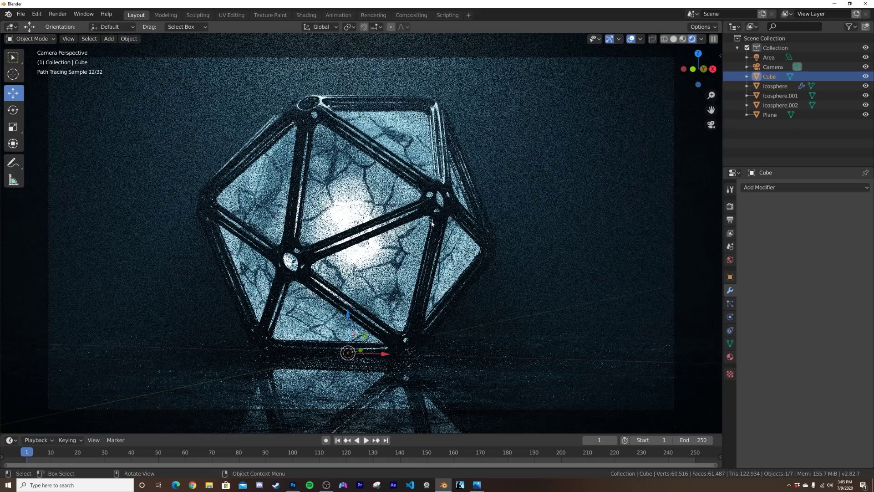
# Return to solid shading and set the Cycles render samples to 500.
pyautogui.press('z')
pyautogui.click(512, 224)
pyautogui.click(729, 205)
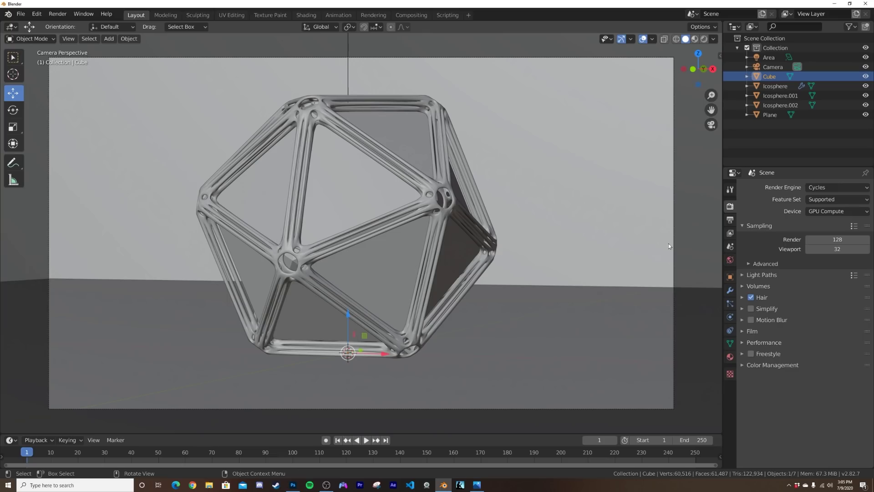
pyautogui.click(831, 240)
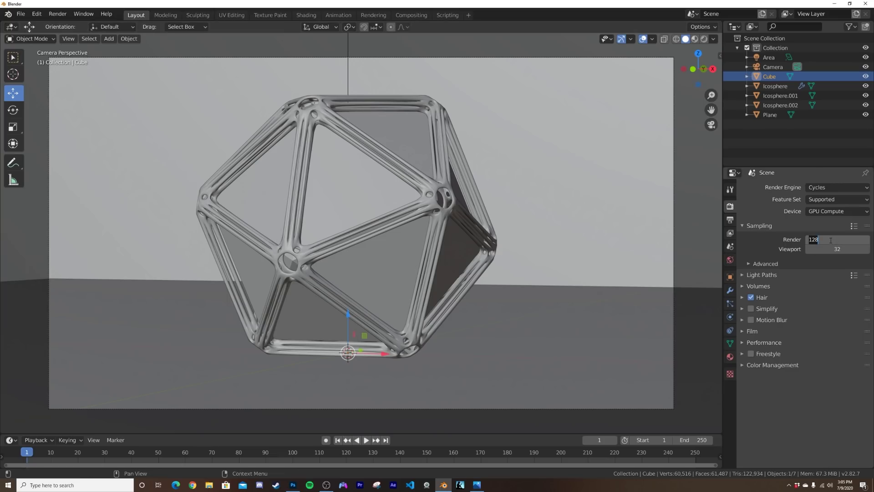
pyautogui.write('500')
pyautogui.press('Return')
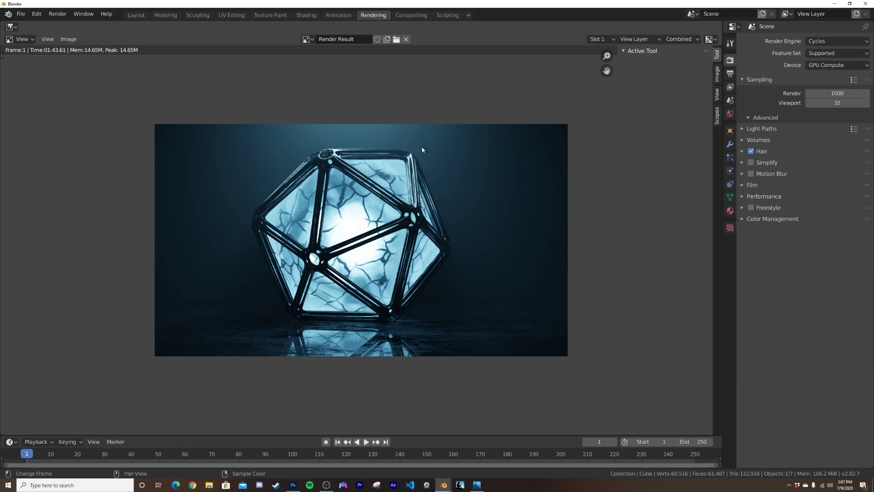
# Enable compositing nodes, add a Viewer node and connect the Render Layers image to it.
pyautogui.click(411, 15)
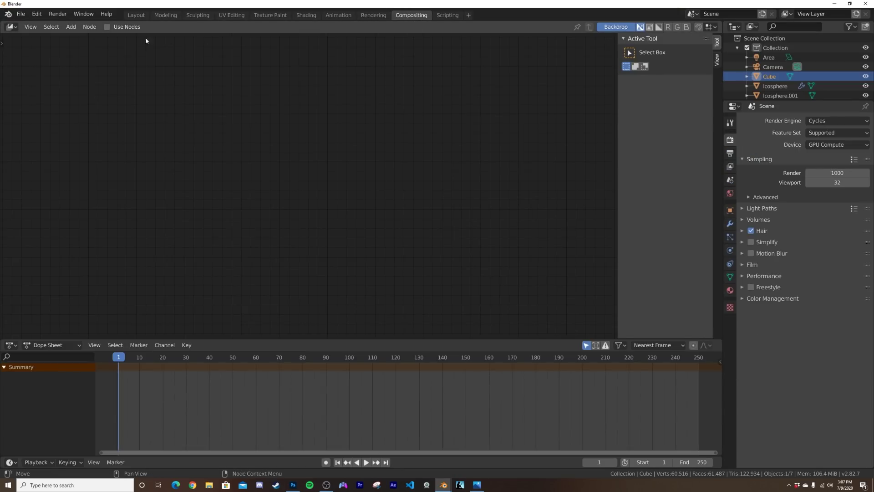
pyautogui.click(107, 26)
pyautogui.hotkey('shift', 'a')
pyautogui.write('vie')
pyautogui.click(428, 216)
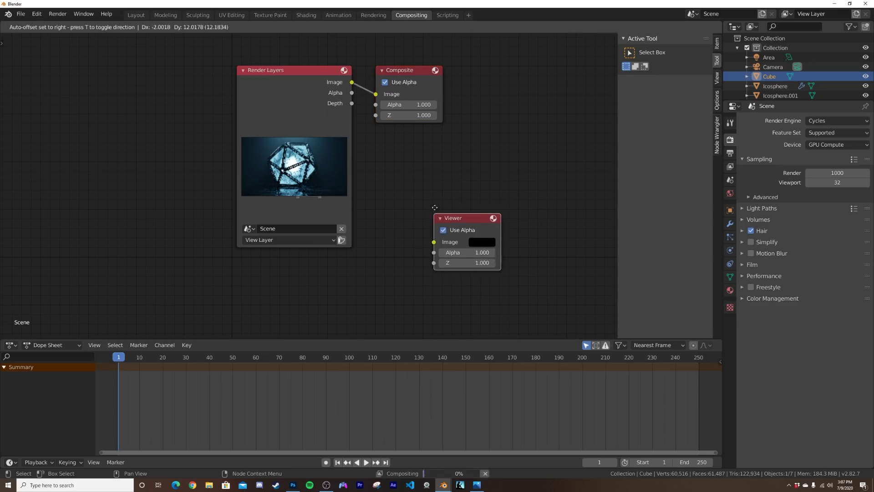
pyautogui.moveTo(352, 82); pyautogui.dragTo(451, 233)
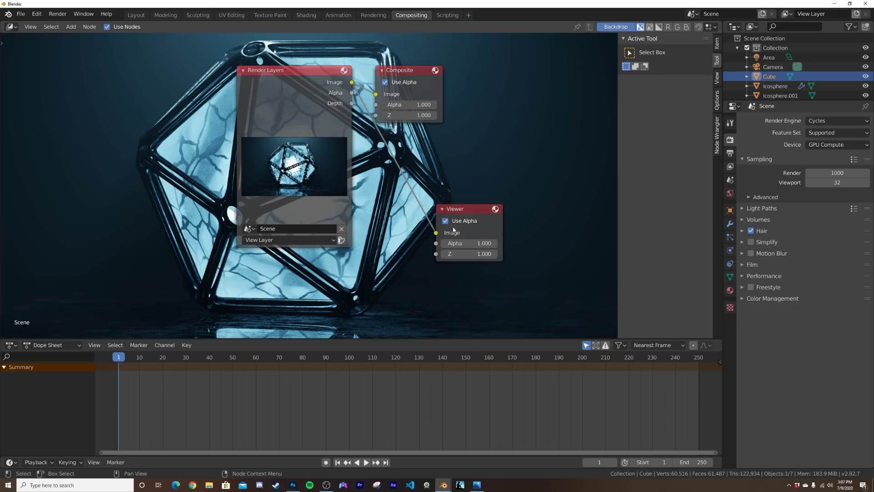
# Insert a Glare node between the Render Layers and Viewer nodes.
pyautogui.moveTo(461, 146); pyautogui.dragTo(244, 167, button='middle')
pyautogui.hotkey('shift', 'a')
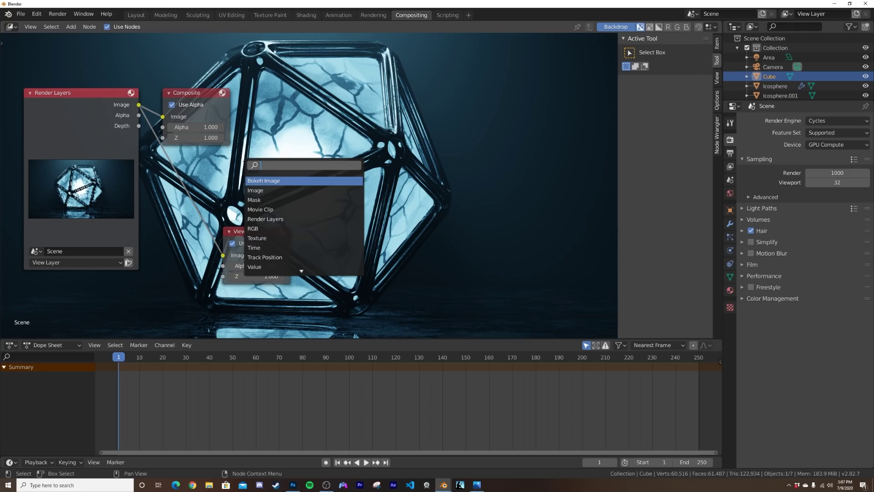
pyautogui.write('gl')
pyautogui.click(281, 182)
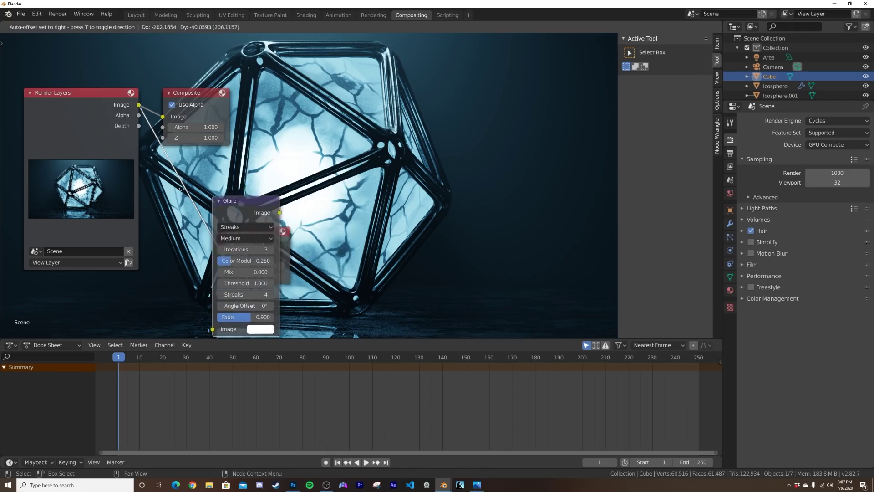
pyautogui.click(209, 193)
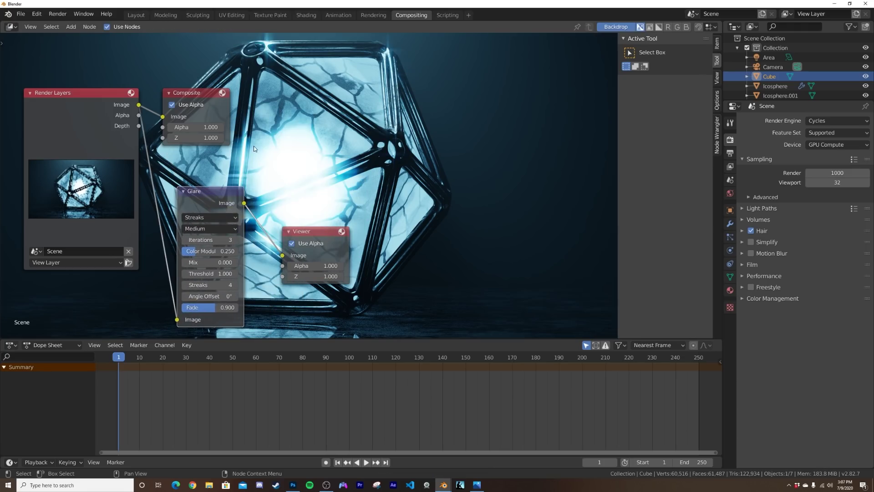
# Set the Glare node's type to Fog Glow and lower its mix to -0.4.
pyautogui.click(209, 217)
pyautogui.click(205, 249)
pyautogui.moveTo(273, 171); pyautogui.dragTo(211, 170, button='middle')
pyautogui.click(122, 239)
pyautogui.click(122, 240)
pyautogui.click(121, 239)
pyautogui.click(122, 239)
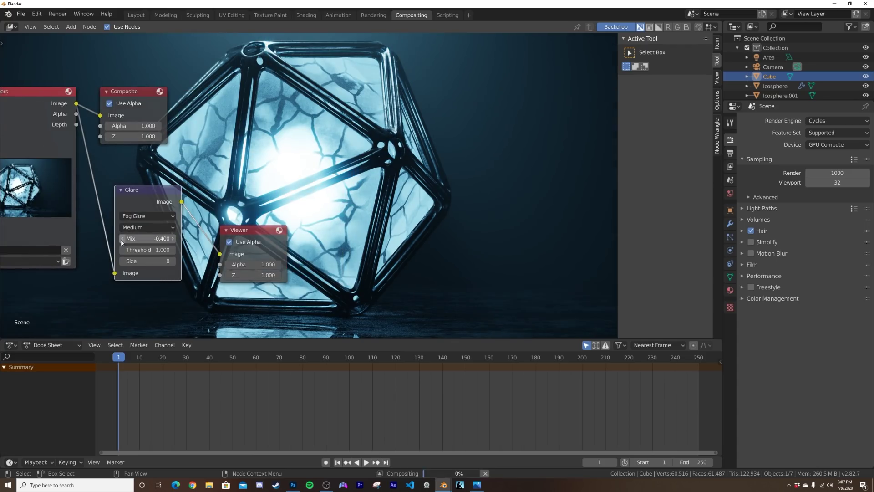
# Move the Composite node aside, connect the Glare image output to it and inspect the composited render.
pyautogui.moveTo(358, 167); pyautogui.dragTo(422, 146, button='middle')
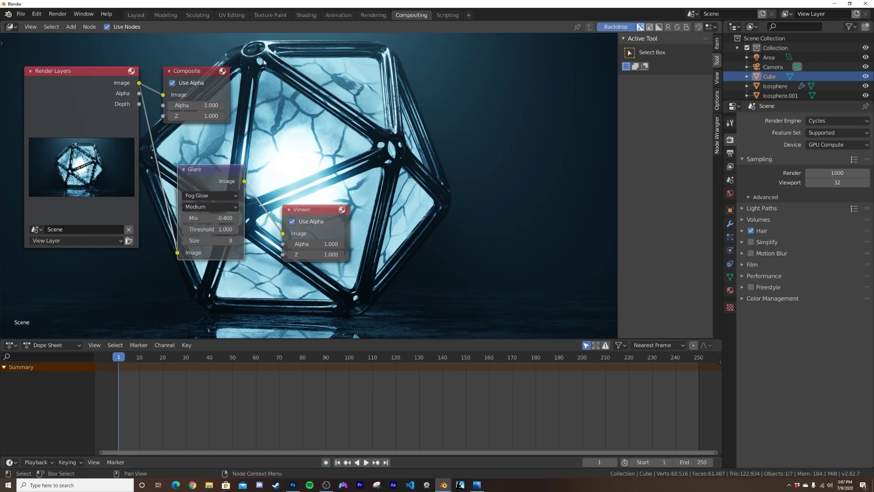
pyautogui.moveTo(223, 86); pyautogui.dragTo(459, 100)
pyautogui.moveTo(244, 181); pyautogui.dragTo(412, 110)
pyautogui.click(374, 15)
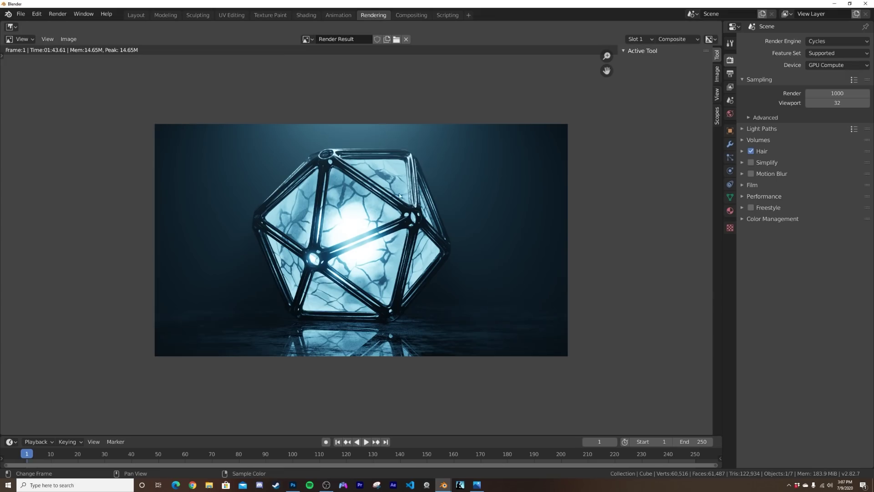
pyautogui.scroll(4, 380, 234)
pyautogui.scroll(-3, 299, 196)
# Save the render result to the Desktop as box.png.
pyautogui.click(68, 39)
pyautogui.click(76, 105)
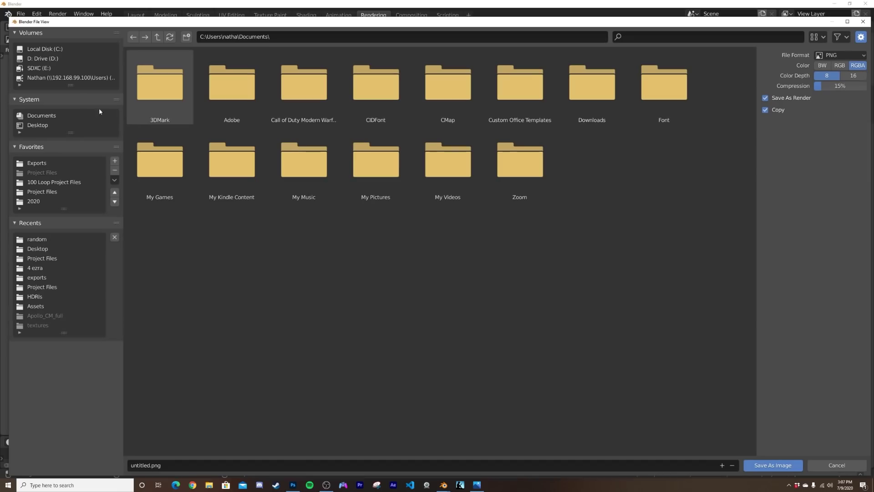
pyautogui.click(37, 249)
pyautogui.click(196, 464)
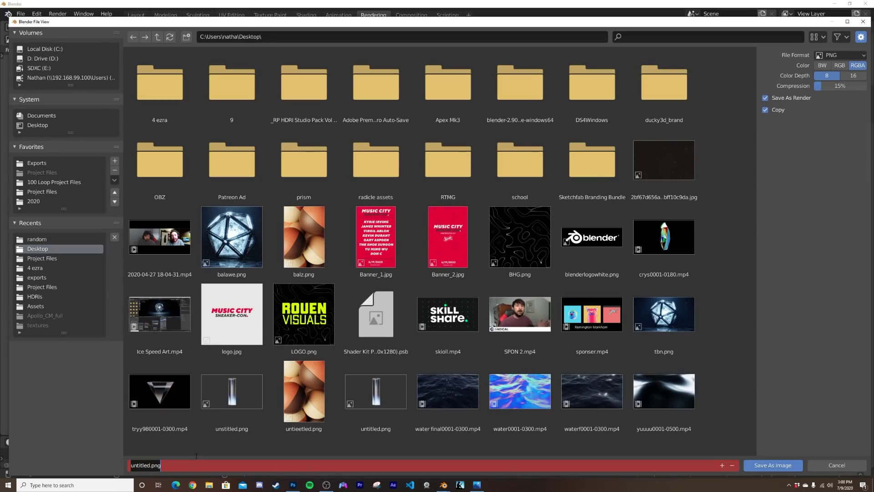
pyautogui.write('box')
pyautogui.press('Return')
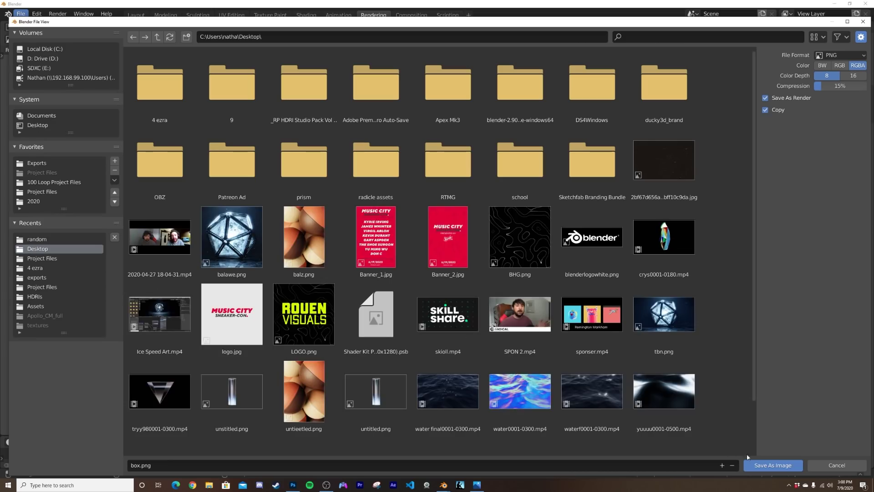
pyautogui.click(773, 465)
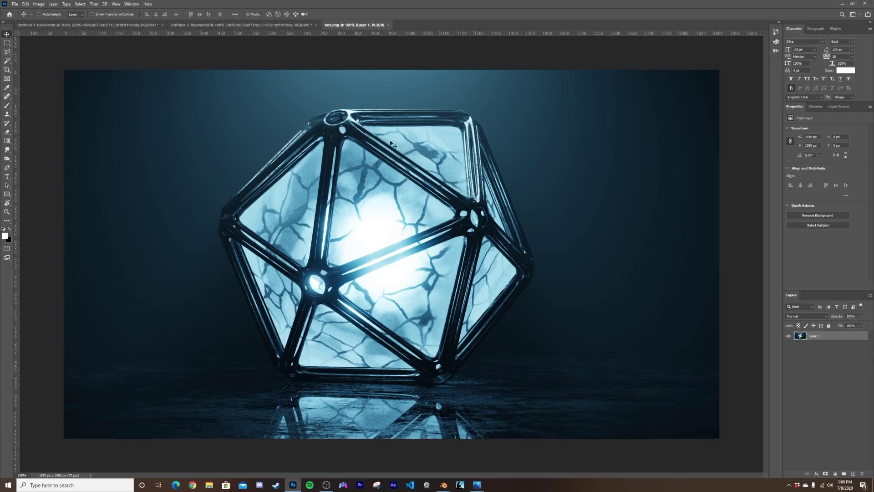
# In Photoshop, place the dust-and-scratches JPG from the Desktop as an embedded layer over box.png and enlarge it to cover the canvas.
pyautogui.click(15, 4)
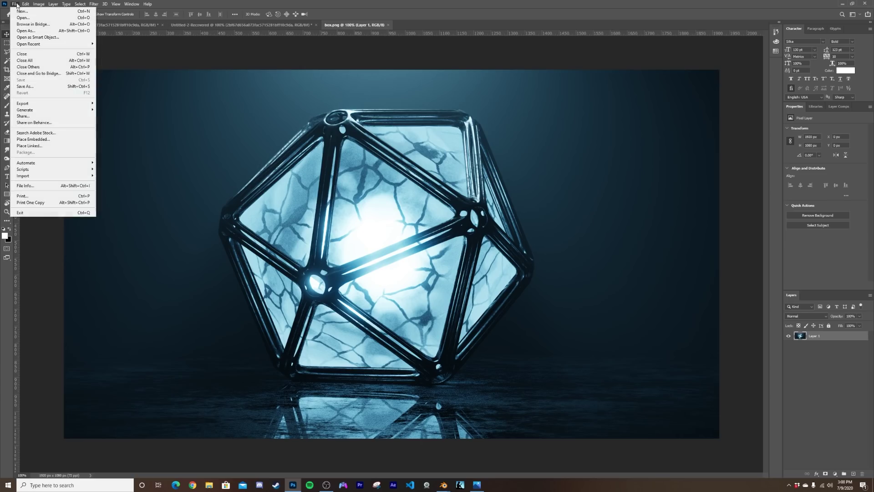
pyautogui.click(364, 185)
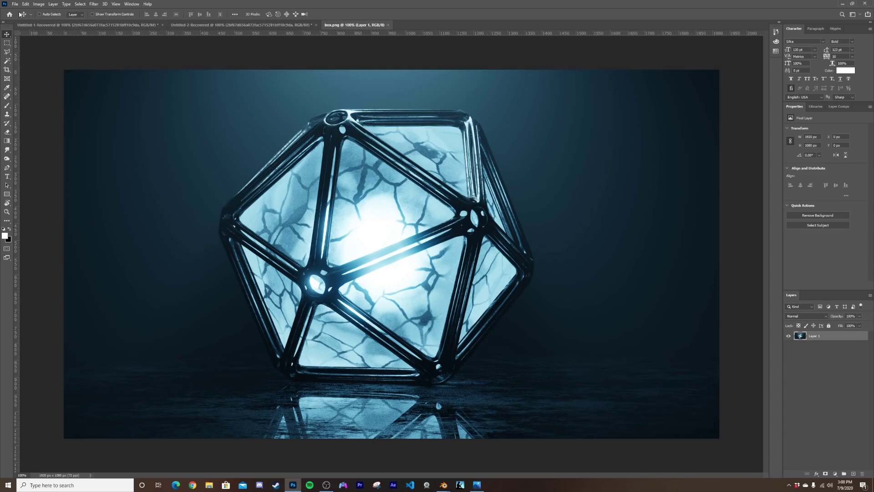
pyautogui.click(15, 3)
pyautogui.click(68, 139)
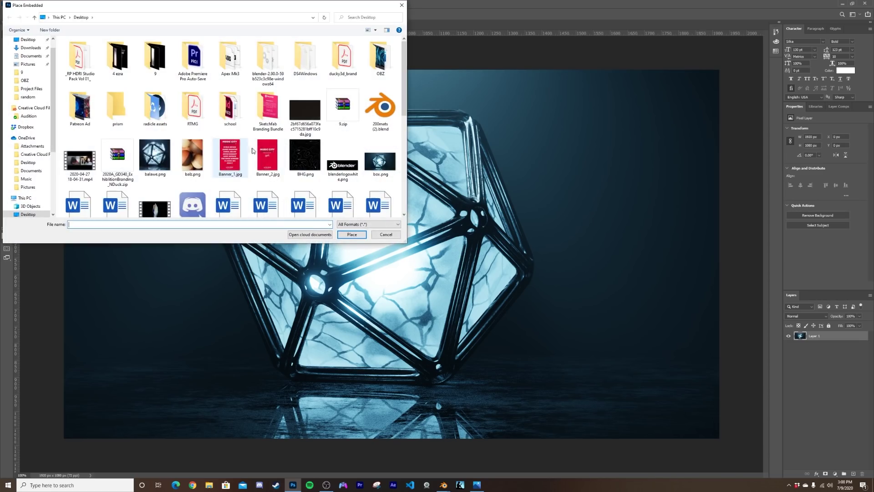
pyautogui.doubleClick(312, 117)
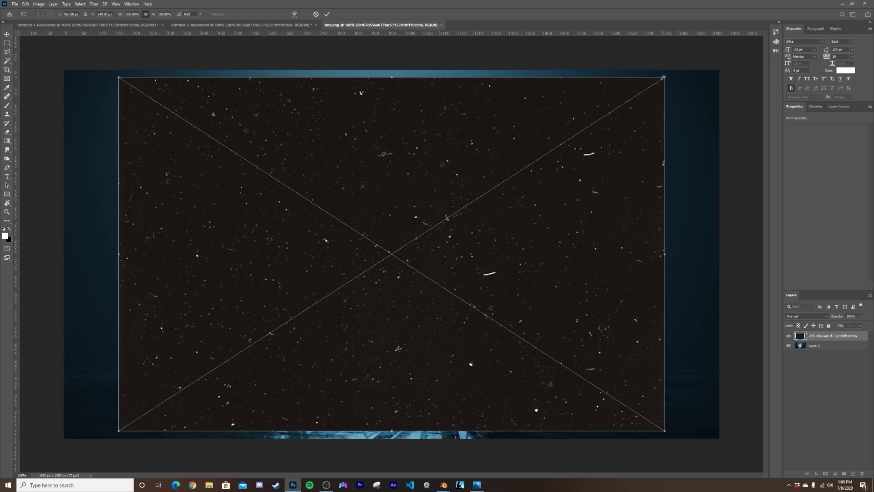
pyautogui.keyDown('alt'); pyautogui.moveTo(664, 77); pyautogui.dragTo(709, 24); pyautogui.keyUp('alt')
pyautogui.click(327, 15)
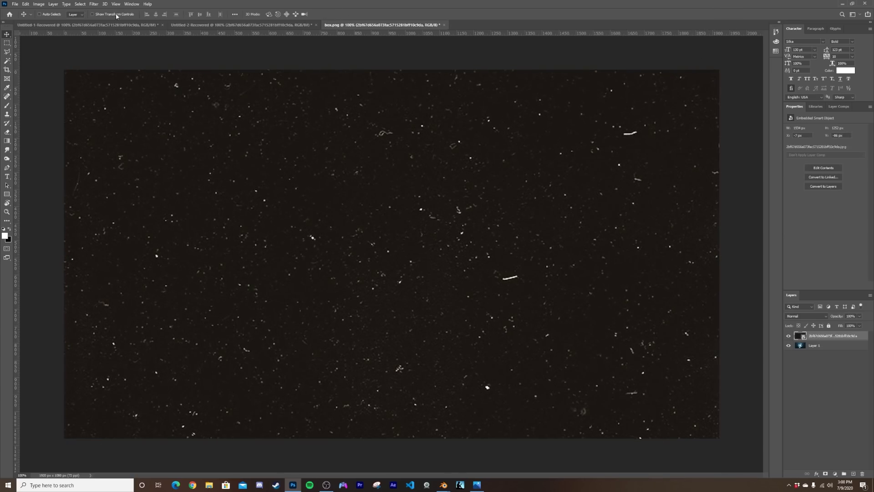
# Apply a Camera Raw filter to the dust layer with temperature about -48, contrast +100 and a curve point at input 101, output 63.
pyautogui.click(93, 4)
pyautogui.click(121, 44)
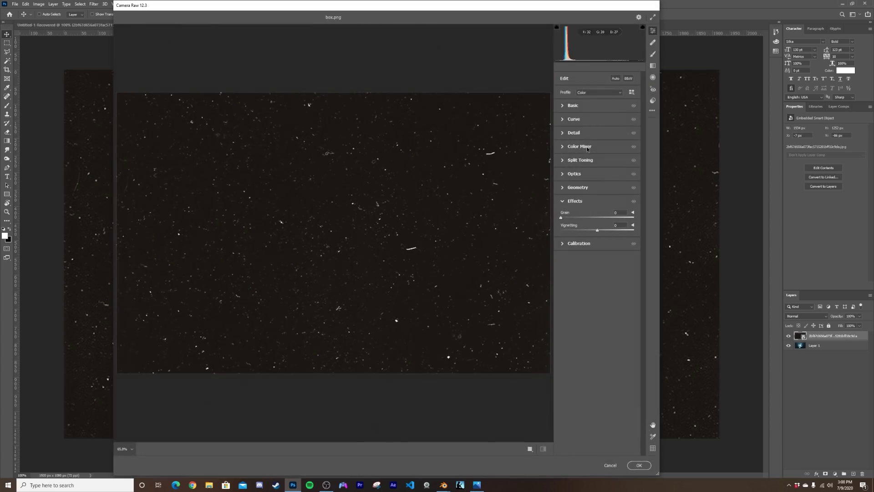
pyautogui.moveTo(597, 132); pyautogui.dragTo(579, 131)
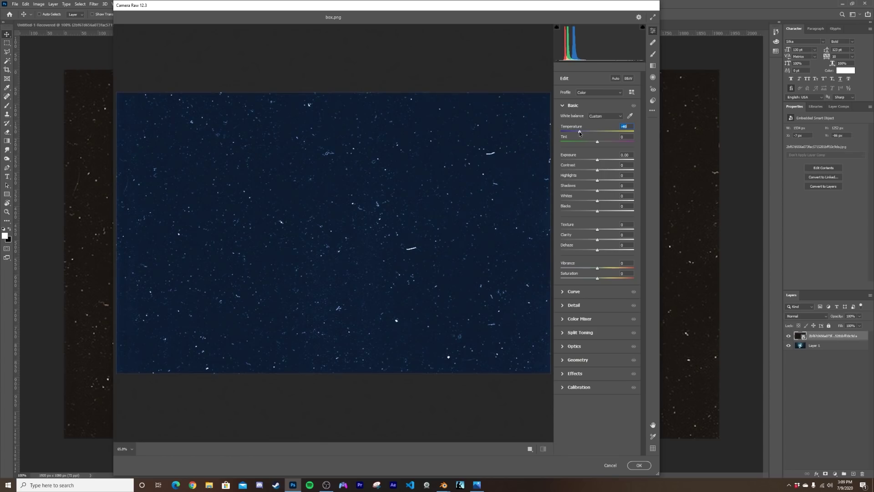
pyautogui.moveTo(597, 170); pyautogui.dragTo(706, 184)
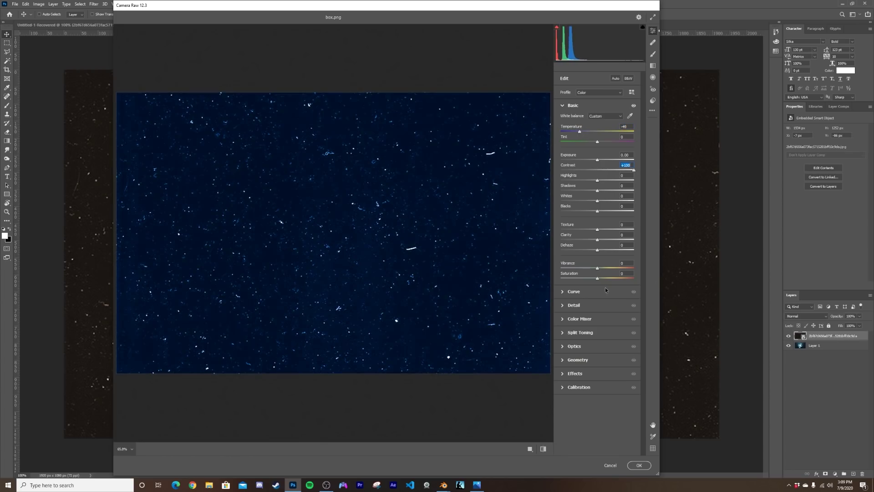
pyautogui.click(573, 292)
pyautogui.moveTo(588, 186); pyautogui.dragTo(590, 195)
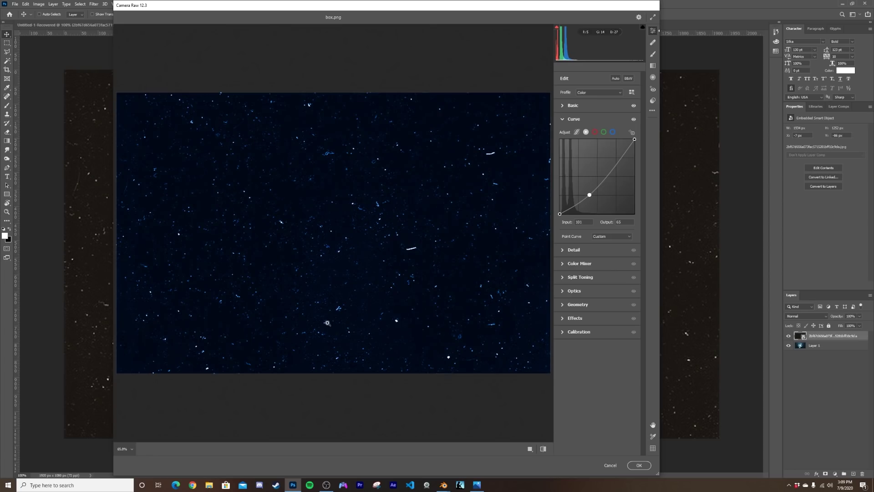
pyautogui.click(638, 465)
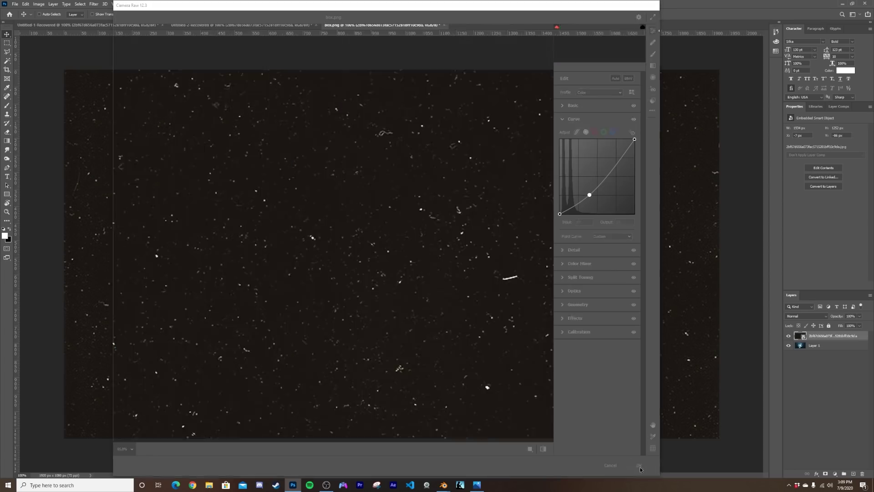
# Blend the dust layer in Screen mode and apply a short Motion Blur to it at a 0° angle.
pyautogui.click(810, 317)
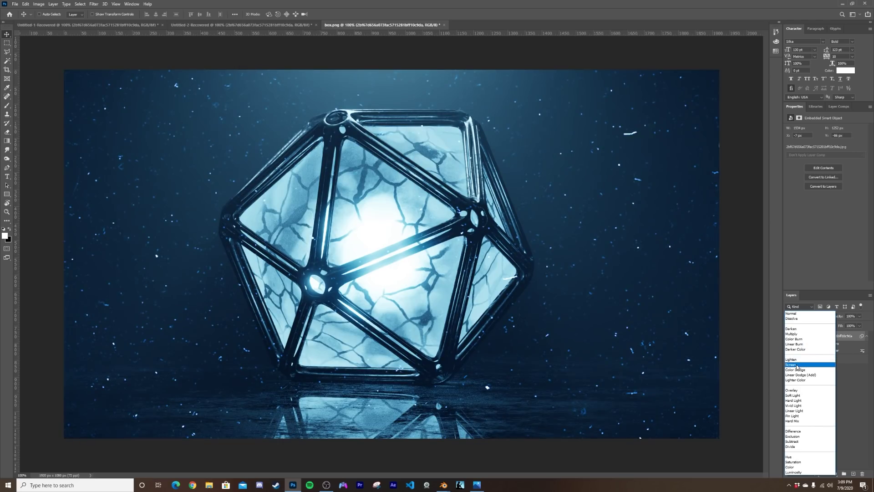
pyautogui.click(796, 365)
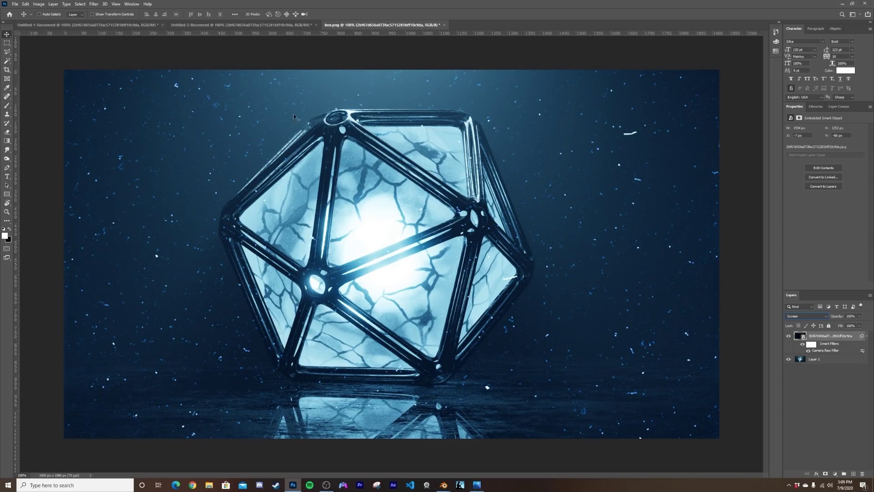
pyautogui.click(94, 4)
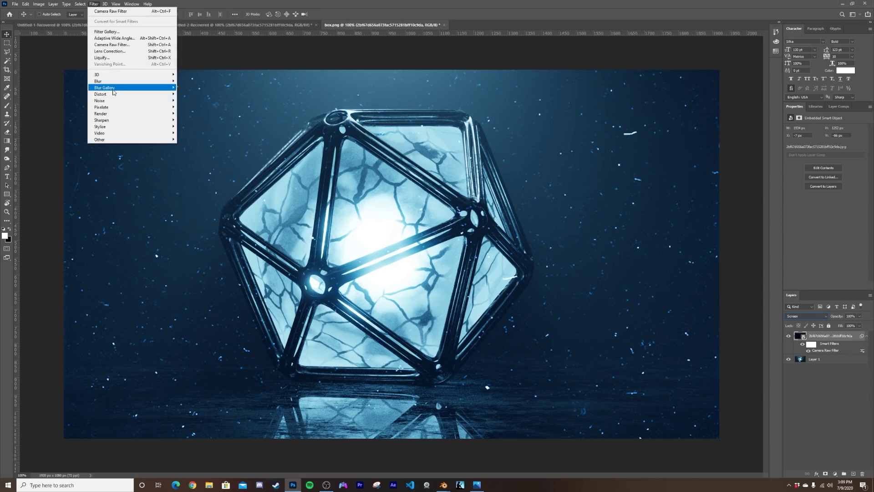
pyautogui.moveTo(114, 90)
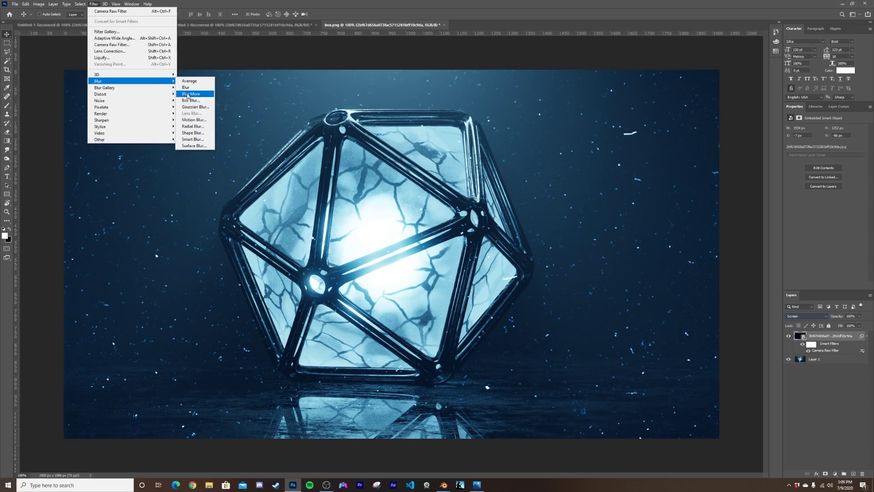
pyautogui.click(194, 120)
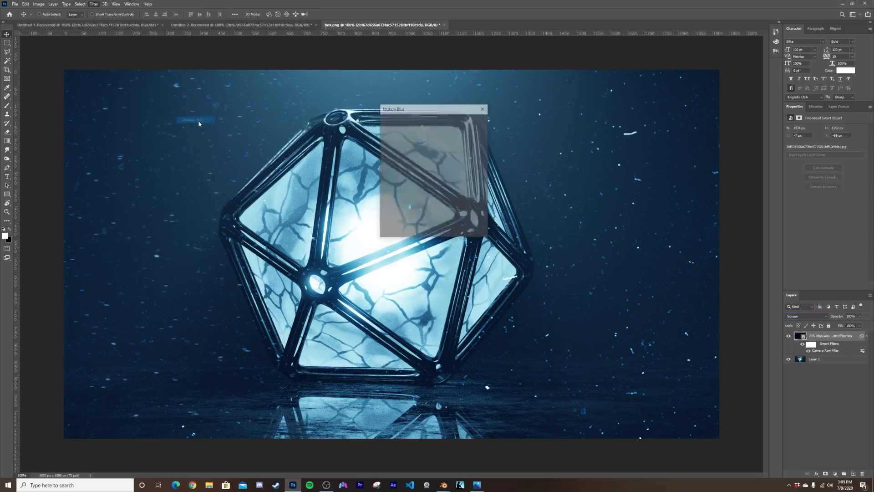
pyautogui.moveTo(425, 108); pyautogui.dragTo(504, 113)
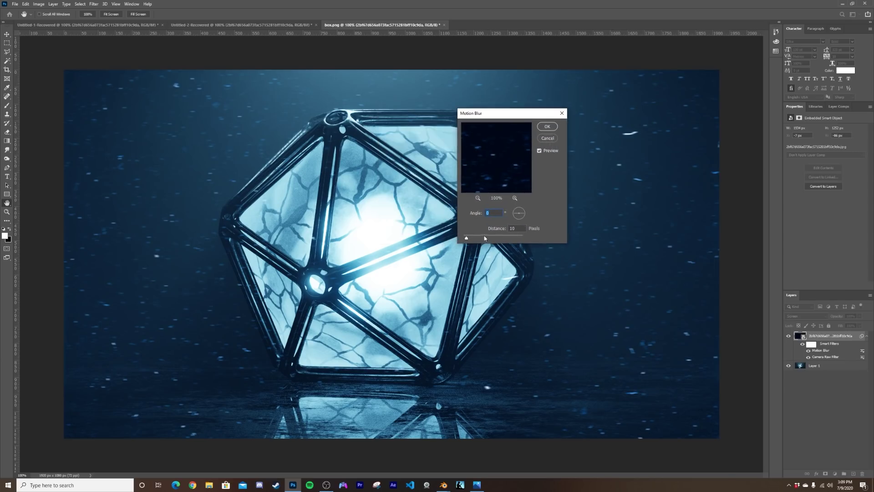
pyautogui.moveTo(466, 239); pyautogui.dragTo(469, 241)
pyautogui.click(547, 126)
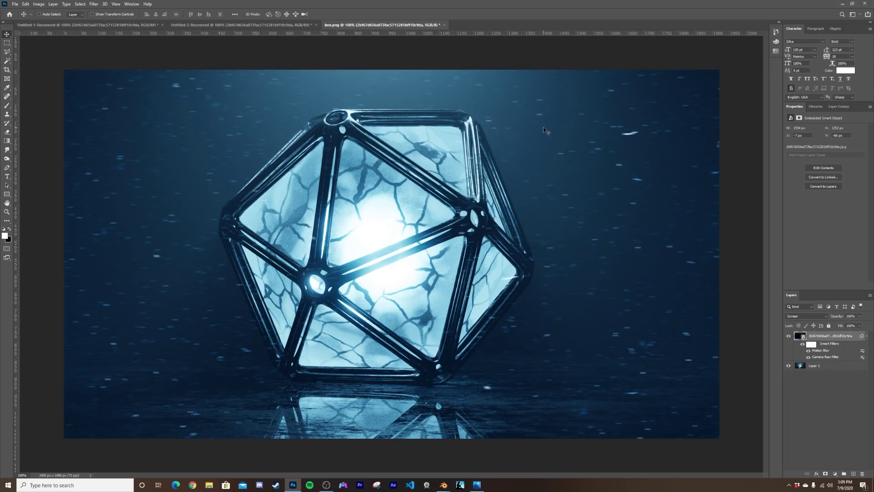
pyautogui.hotkey('ctrl', '-')
pyautogui.hotkey('ctrl', '-')
pyautogui.hotkey('ctrl', '-')
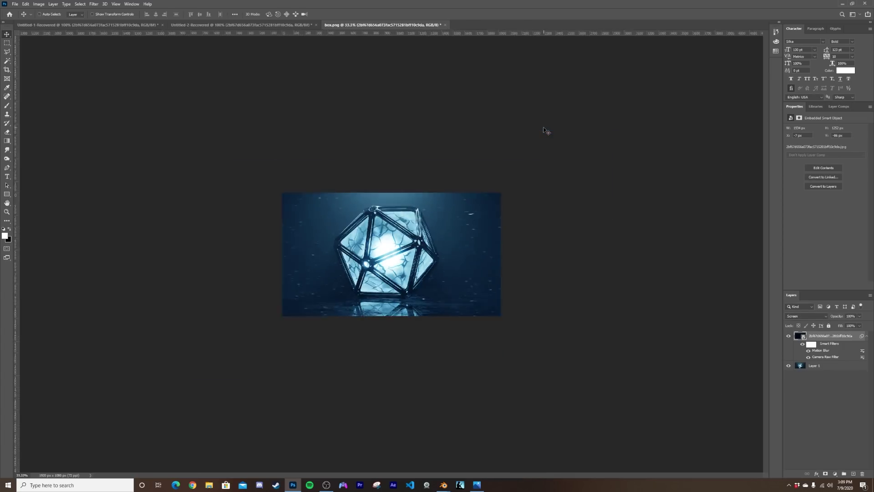
pyautogui.hotkey('ctrl', '0')
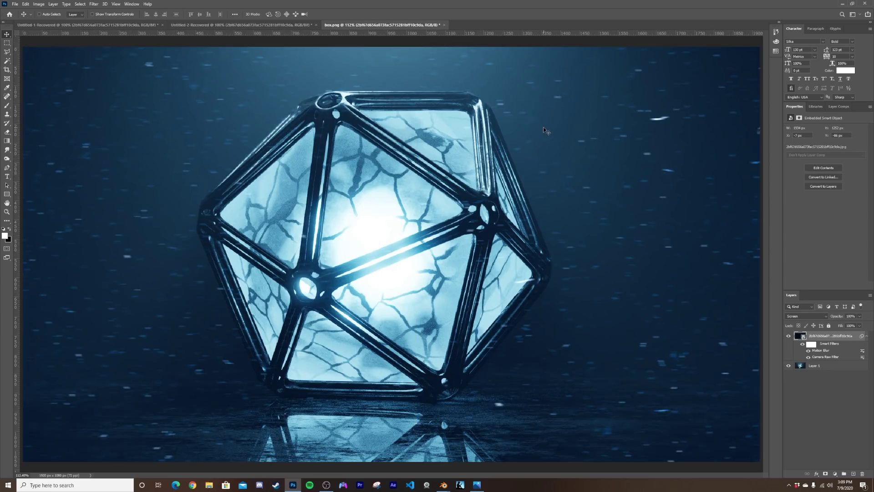